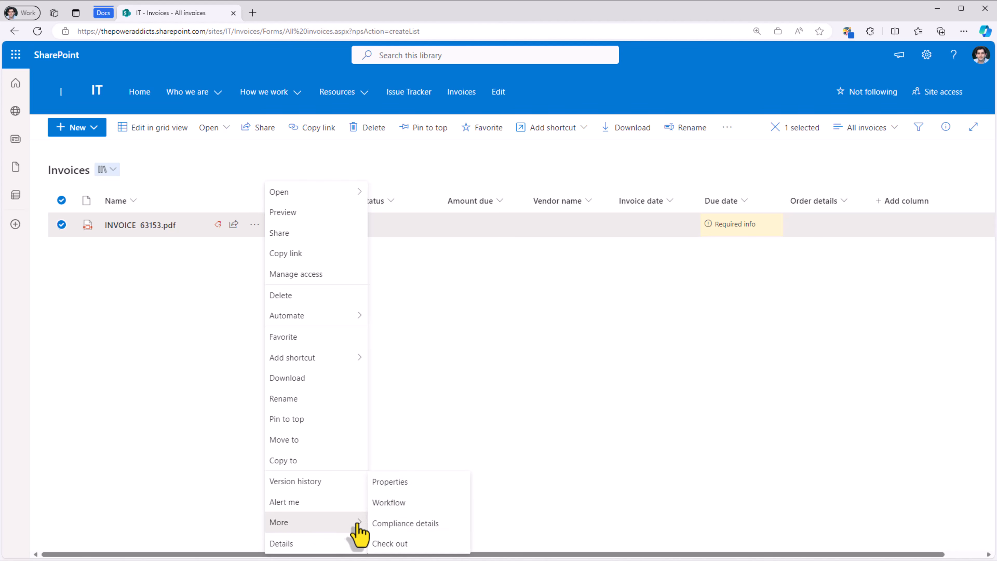
Step: Open INVOICE 63153.pdf's properties for editing and set its Title to 'Invoice doc'
left_click(402, 488)
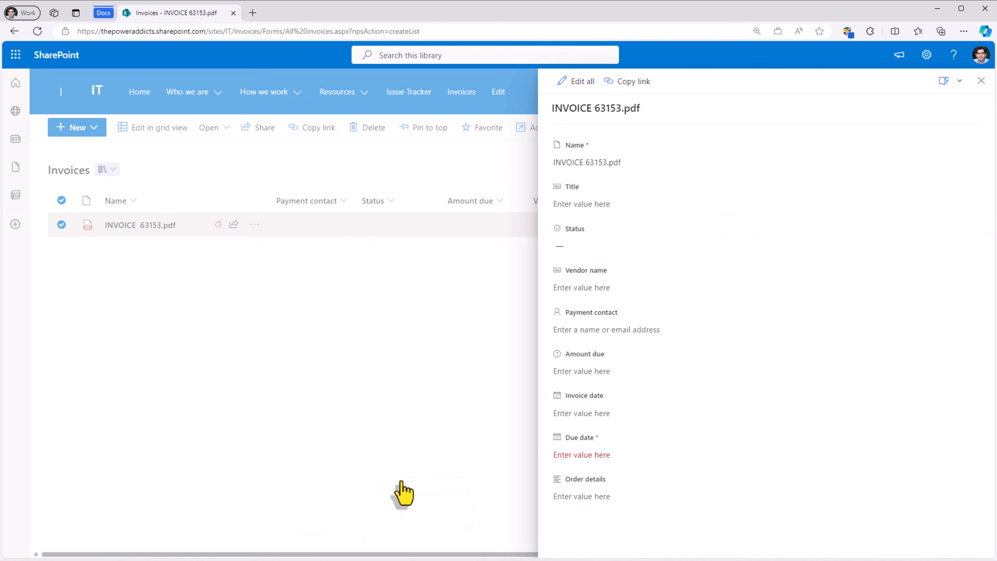
left_click(567, 81)
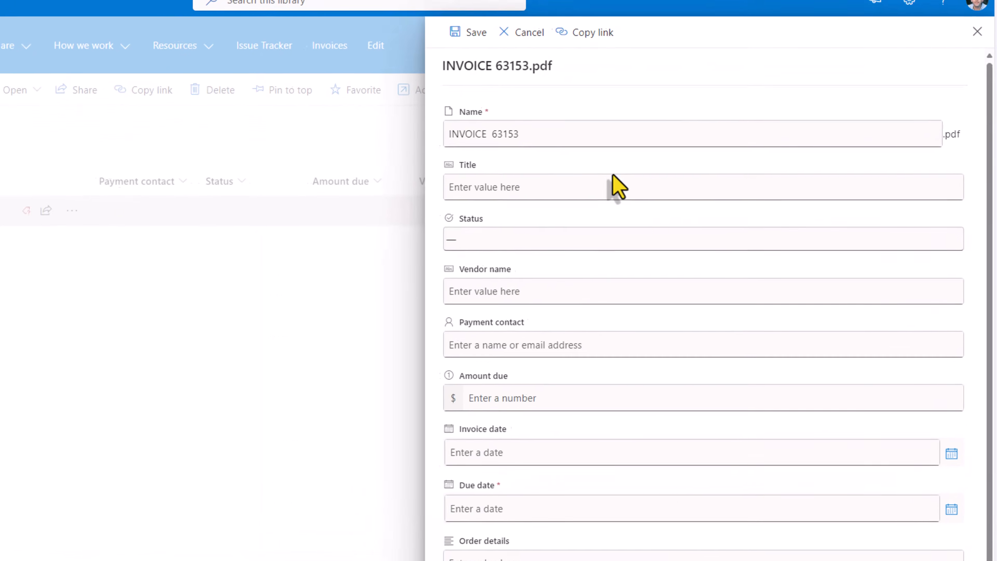
scroll(630, 323, "down", 2)
scroll(631, 323, "up", 2)
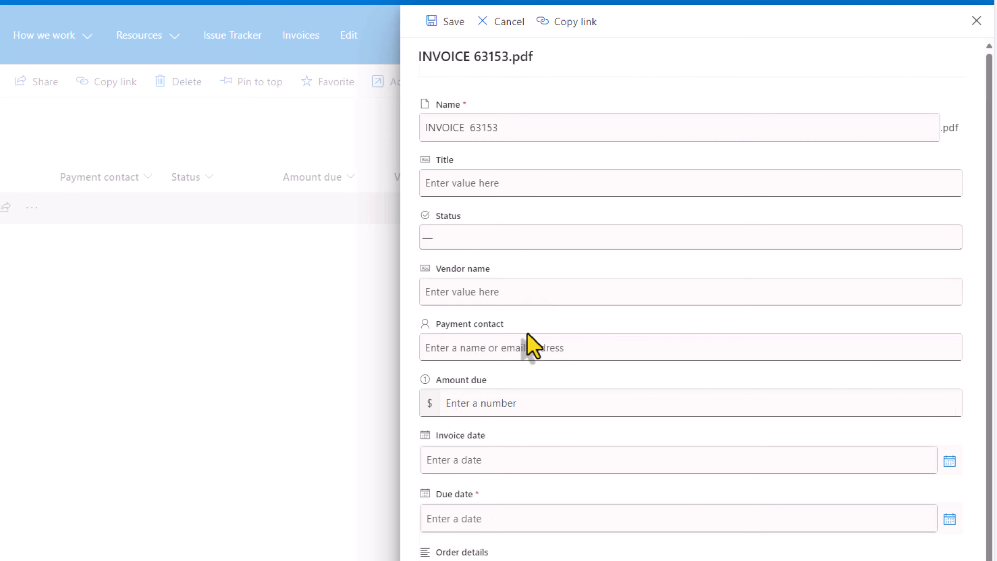
left_click(475, 183)
type("Invoice doc")
Step: Set Status to Created and Vendor name to Contoso, choose the payment contact, and save
left_click(470, 238)
left_click(463, 279)
left_click(477, 293)
type("Contoso")
left_click(498, 348)
type("reza")
left_click(507, 377)
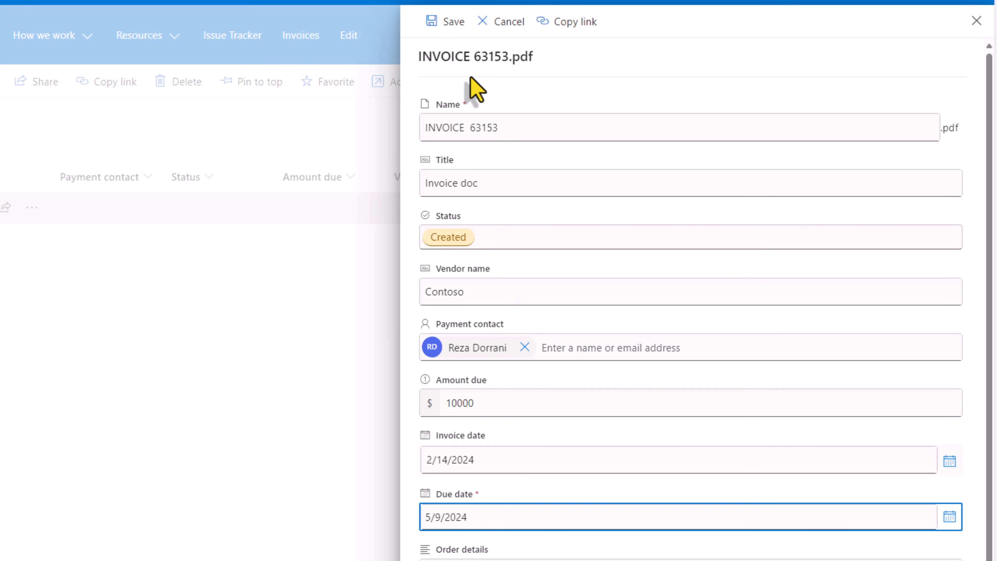
left_click(453, 31)
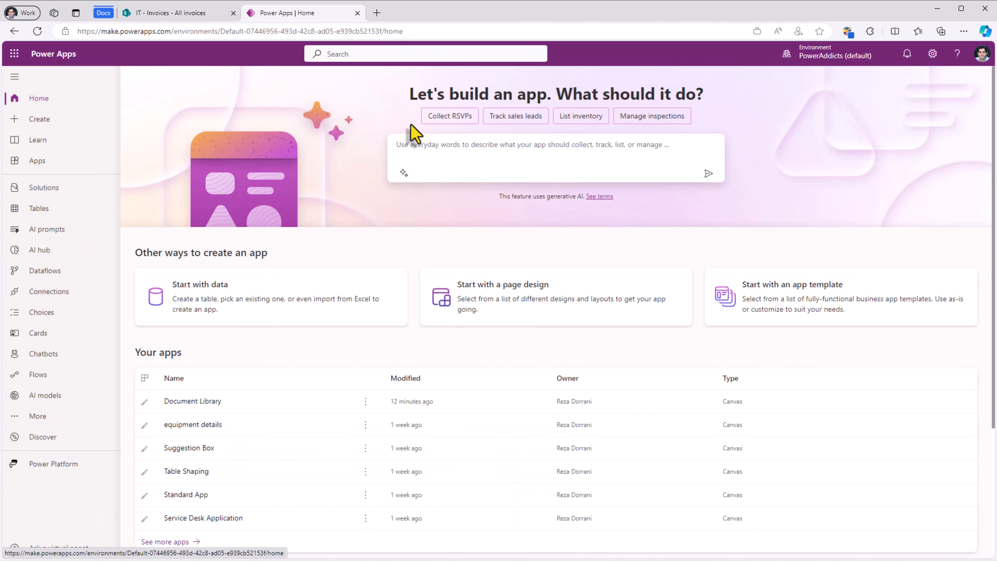
Step: Start from a page design and create a Blank canvas app in Phone format
left_click(522, 285)
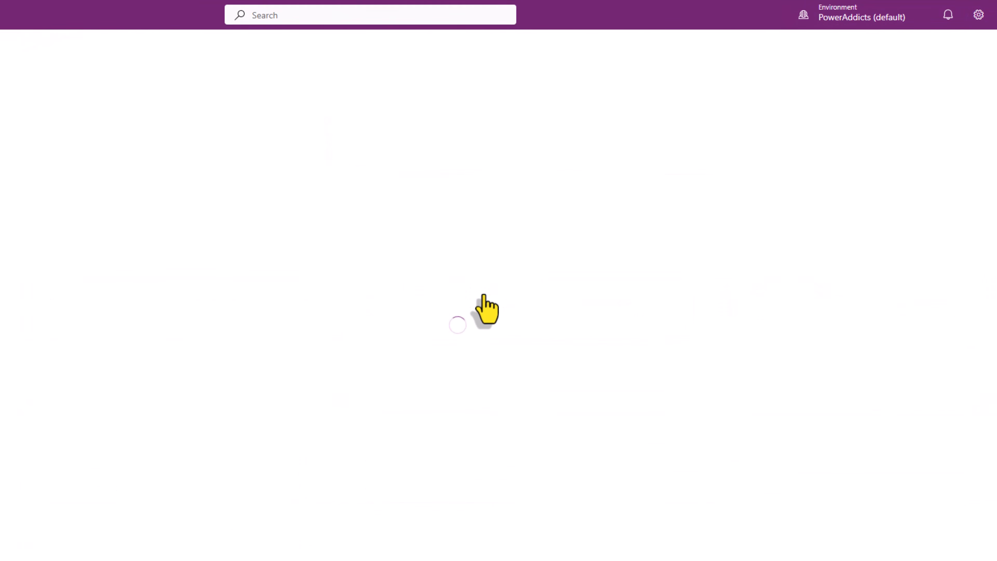
left_click(819, 268)
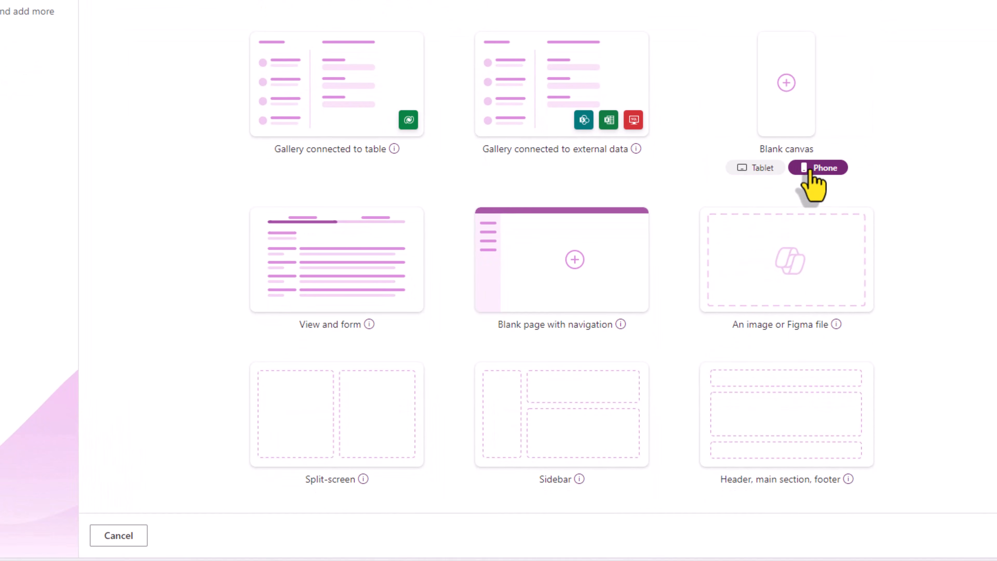
left_click(787, 89)
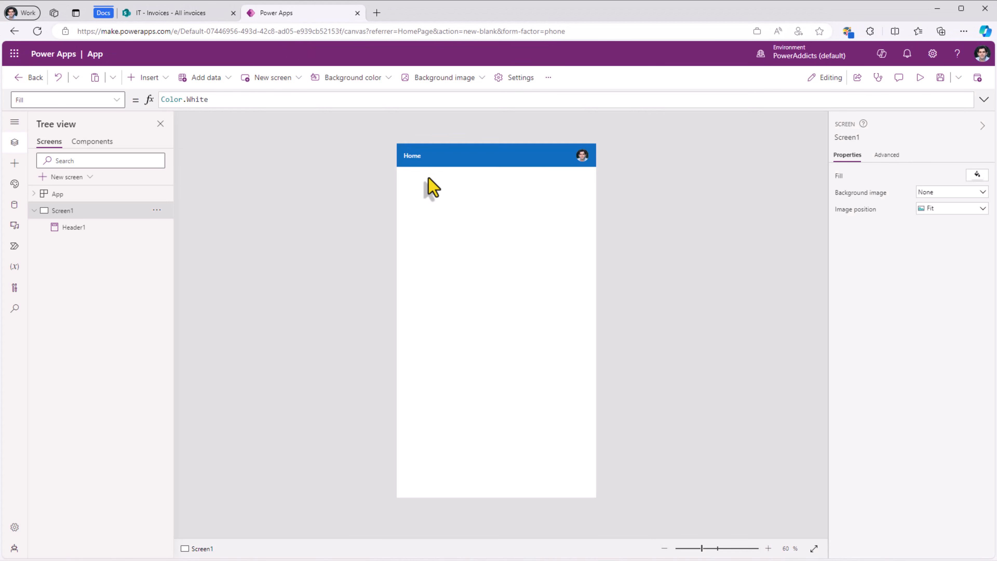
Step: Add the Invoices library from the IT SharePoint site as a SharePoint data source
left_click(14, 205)
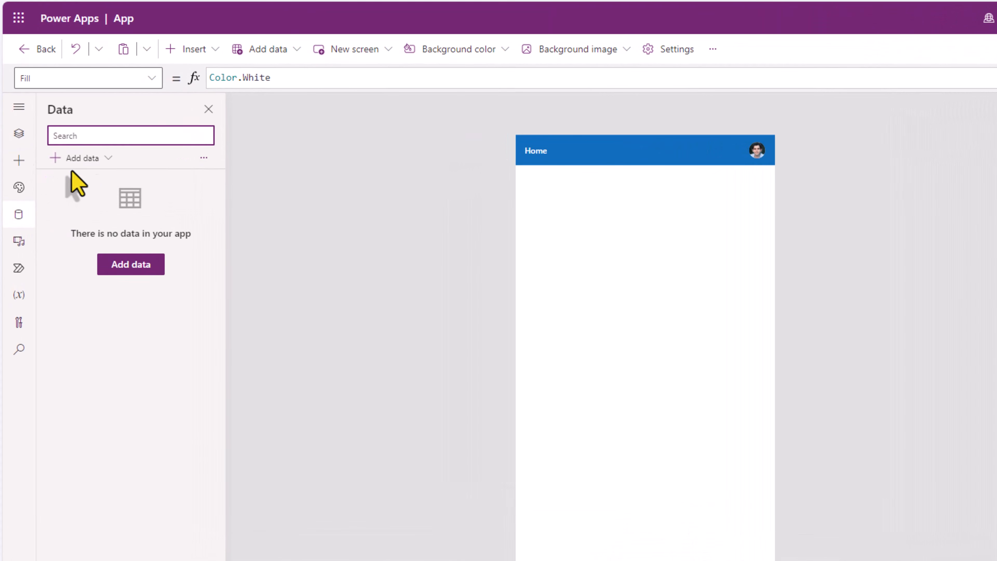
left_click(104, 158)
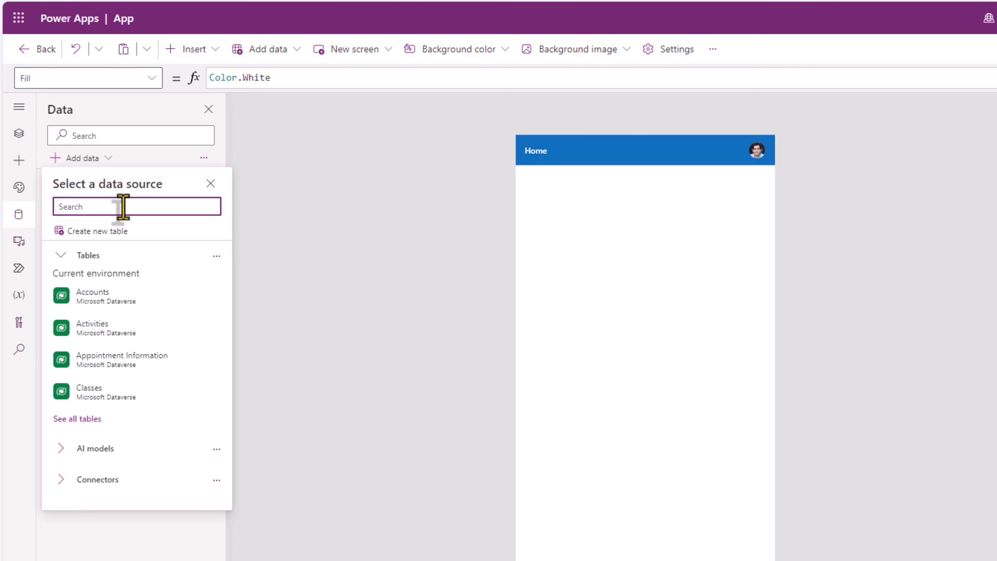
type("sharepoint")
left_click(134, 264)
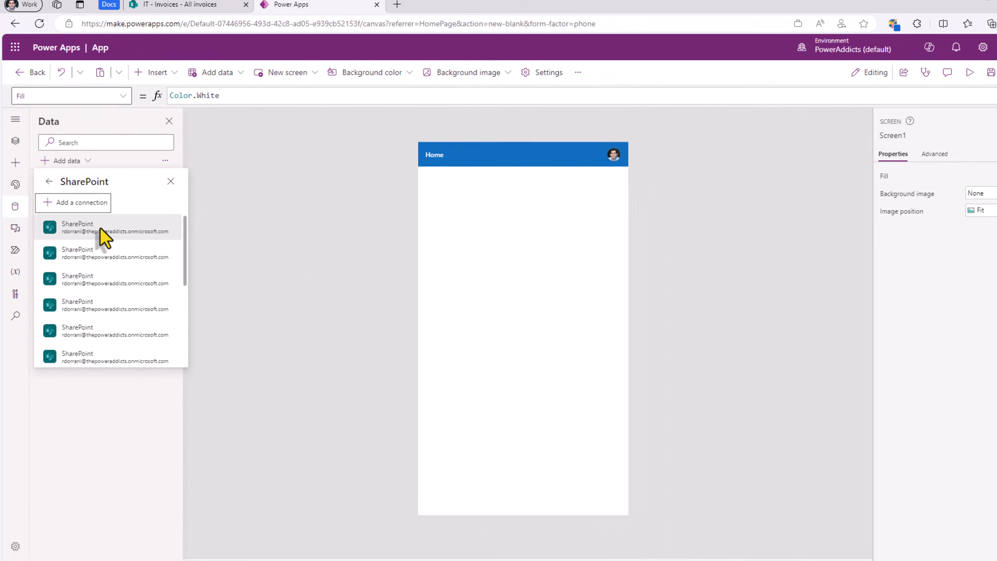
left_click(127, 241)
type("https://thepoweraddicts.sharepoint.com/sites/IT")
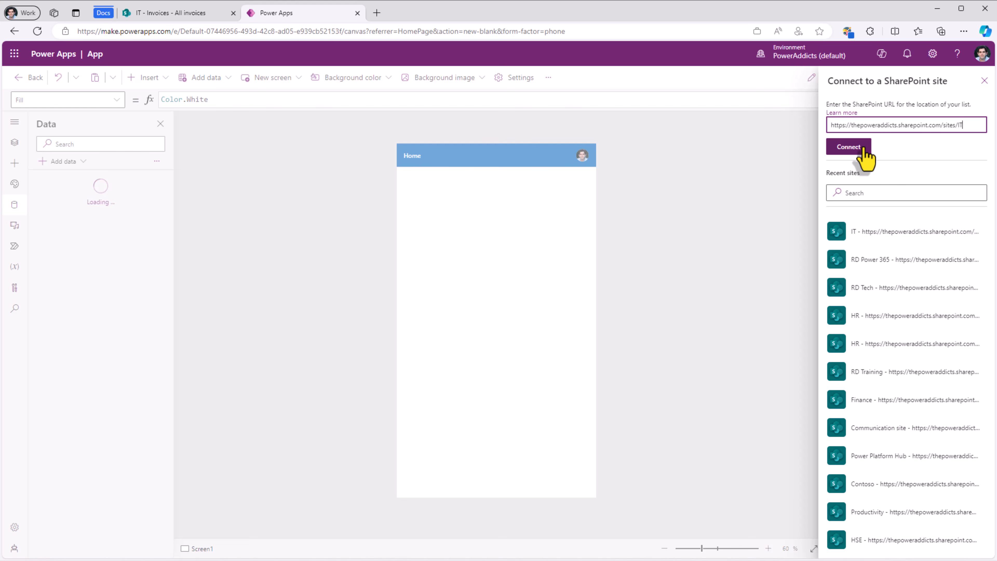
left_click(864, 149)
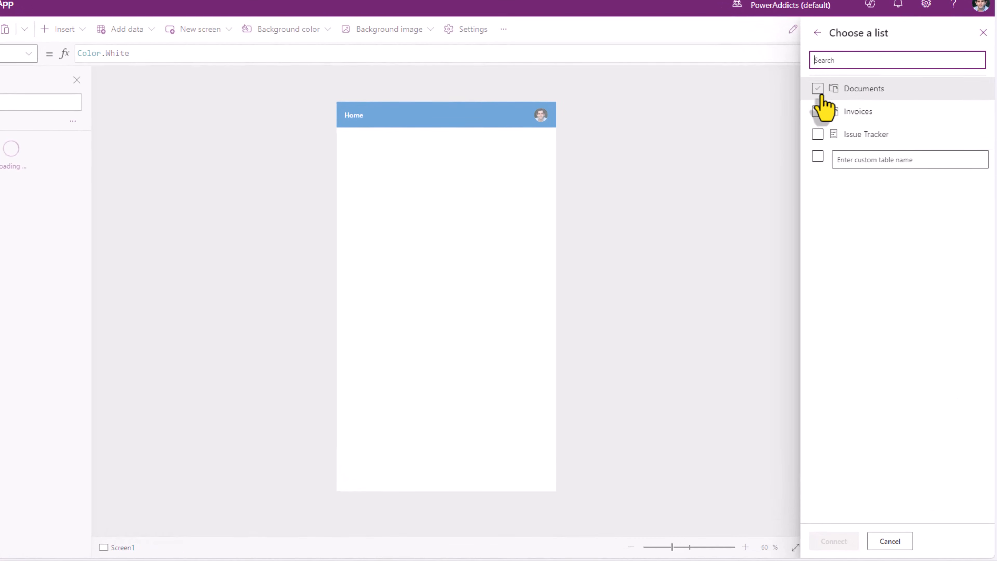
left_click(819, 112)
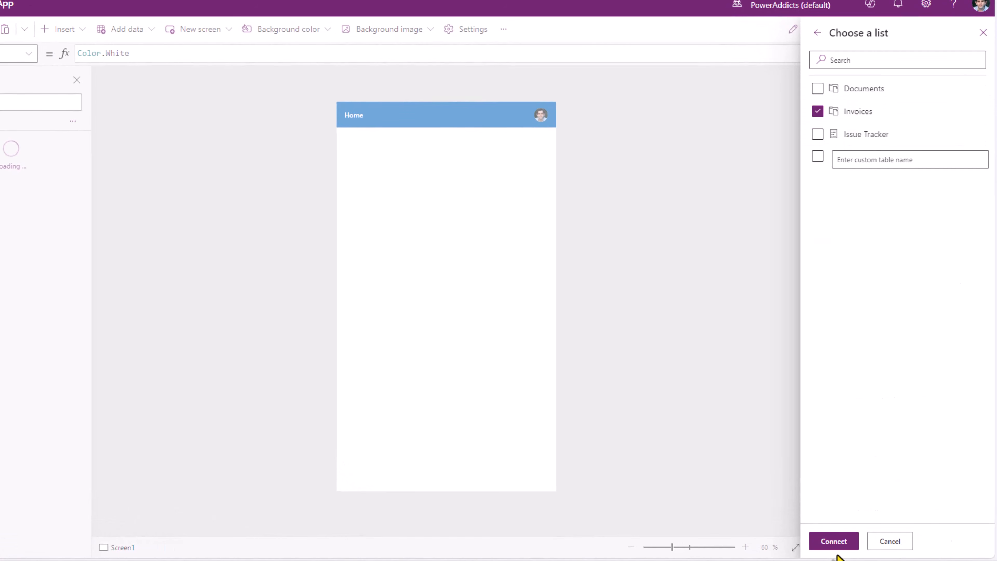
left_click(835, 547)
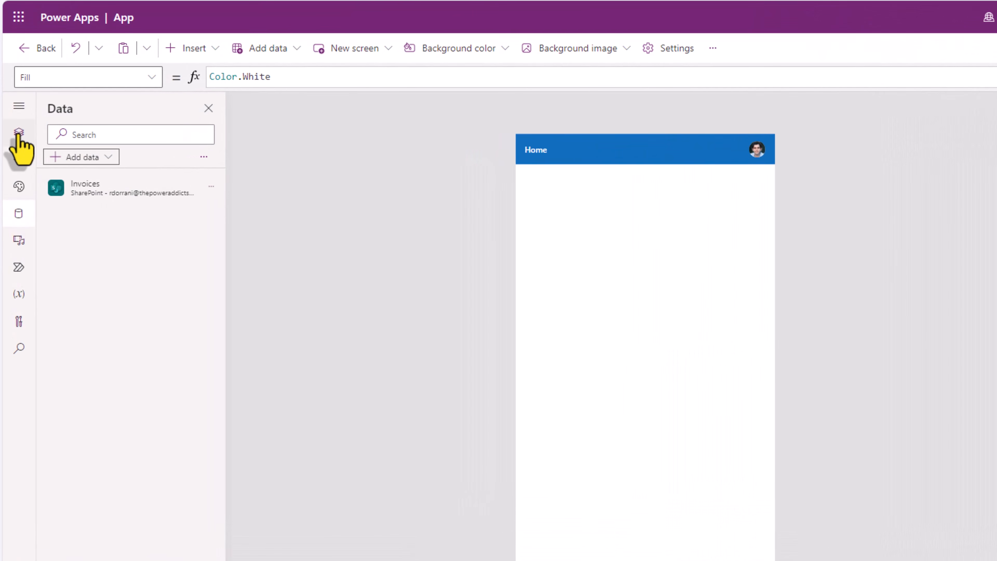
left_click(19, 159)
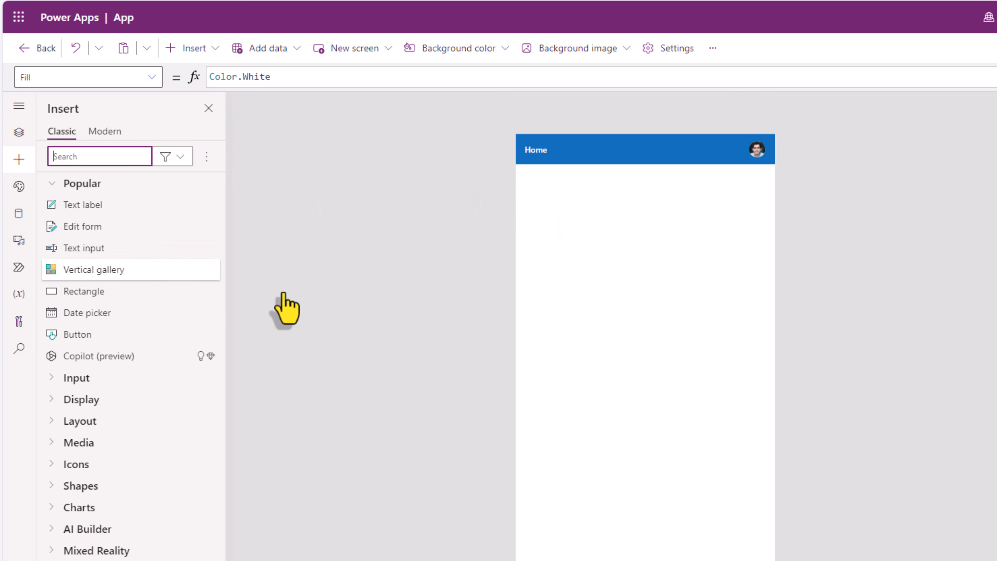
Step: Insert a vertical gallery bound to Invoices using the Title, subtitle, and body layout
left_click(92, 271)
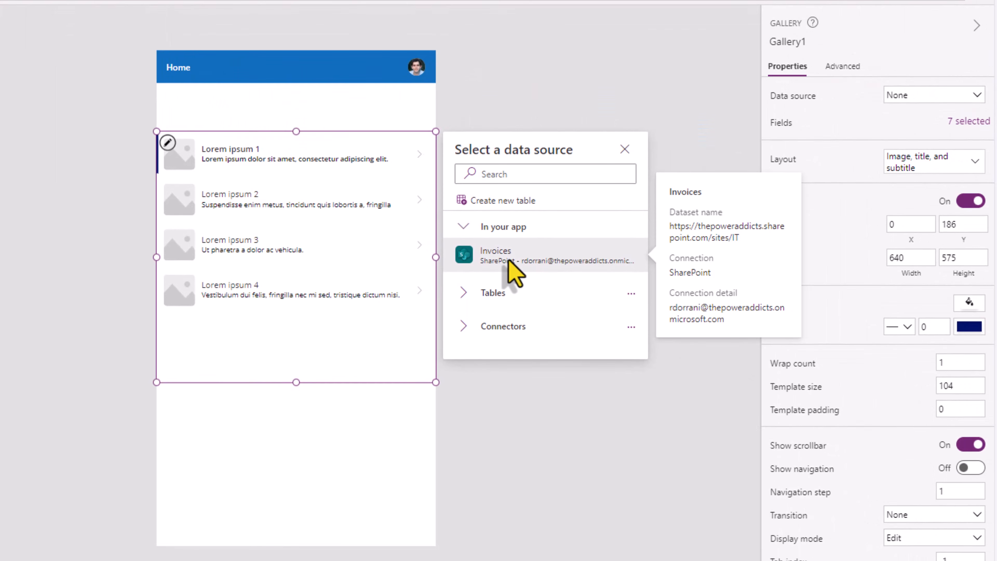
left_click(643, 286)
left_click(913, 167)
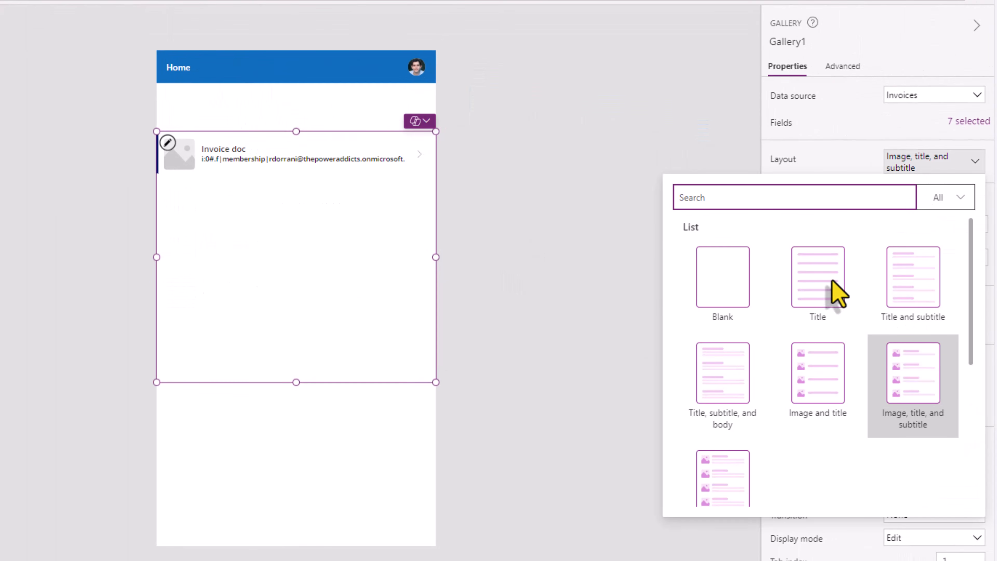
left_click(752, 383)
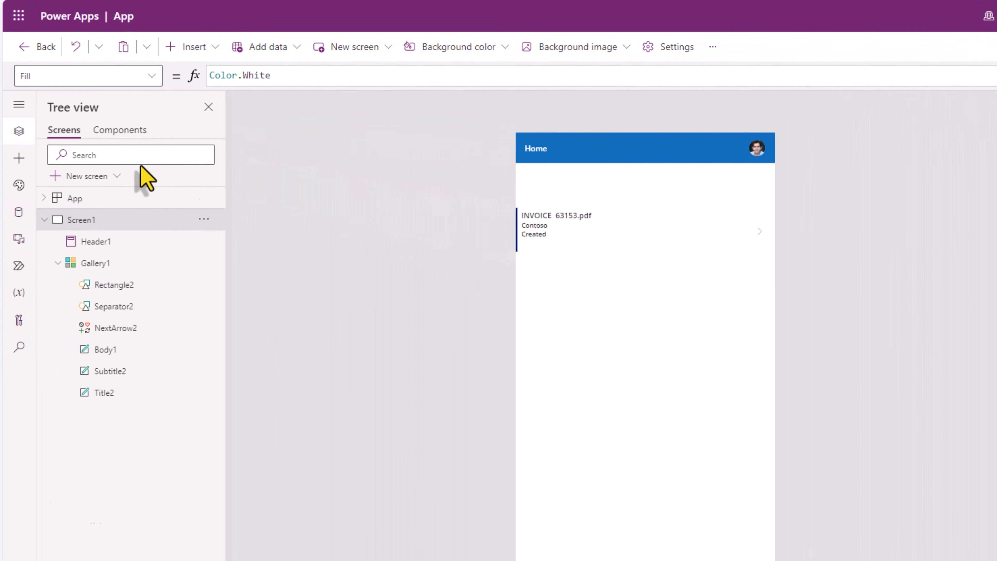
Step: Insert an Edit form and drag it below Gallery1 on the Home screen
left_click(19, 158)
left_click(94, 154)
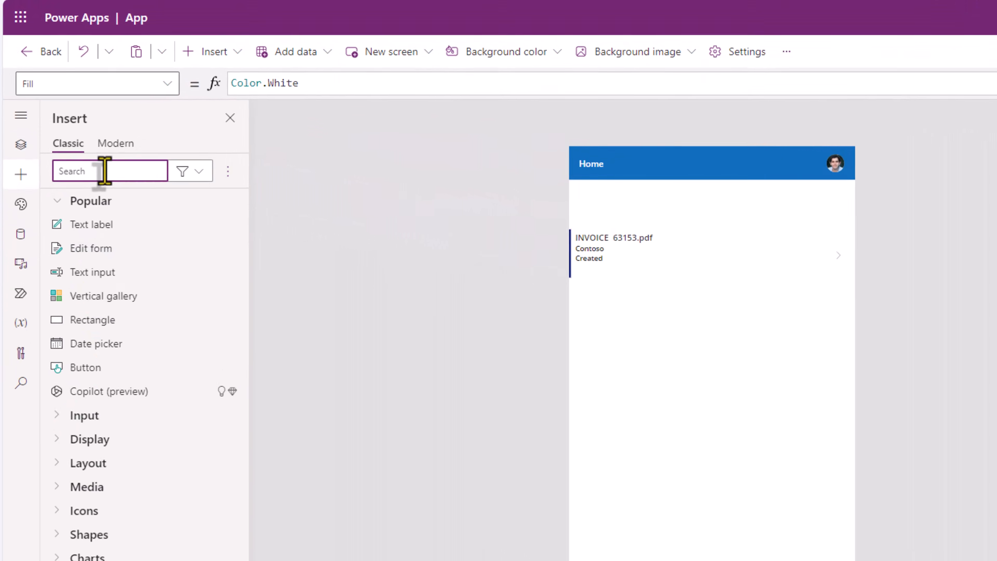
type("file")
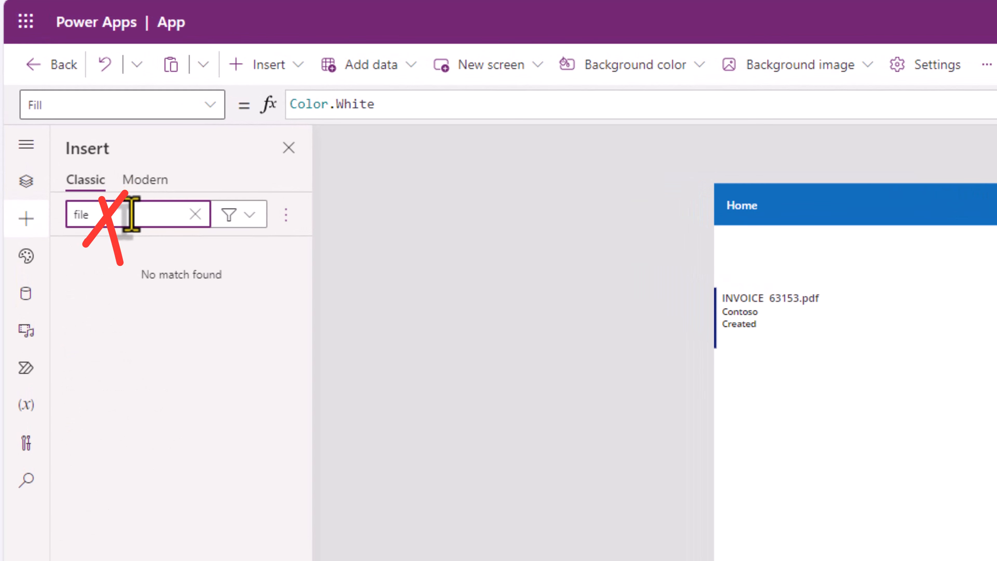
left_click(195, 214)
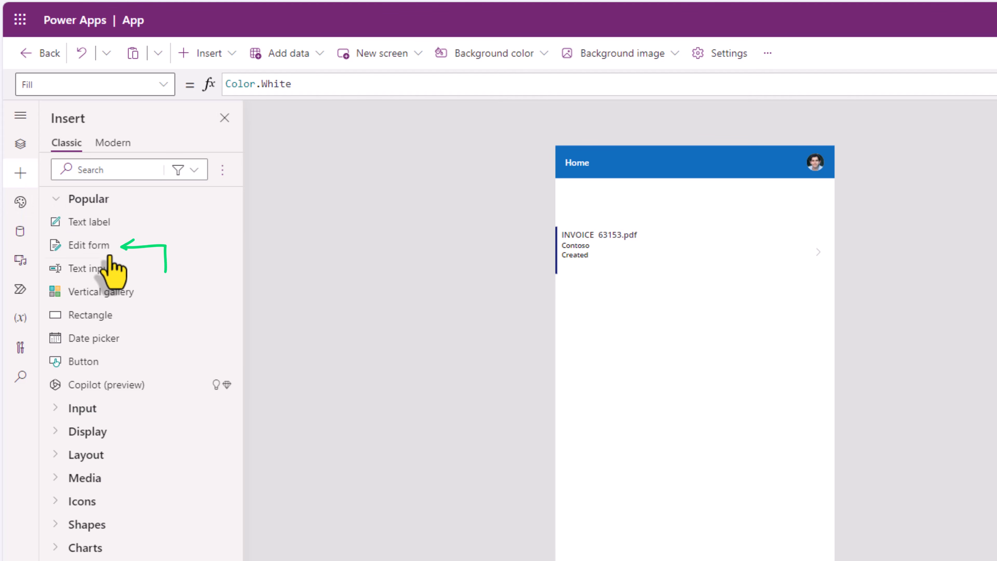
left_click(102, 248)
left_click_drag(574, 160, 574, 334)
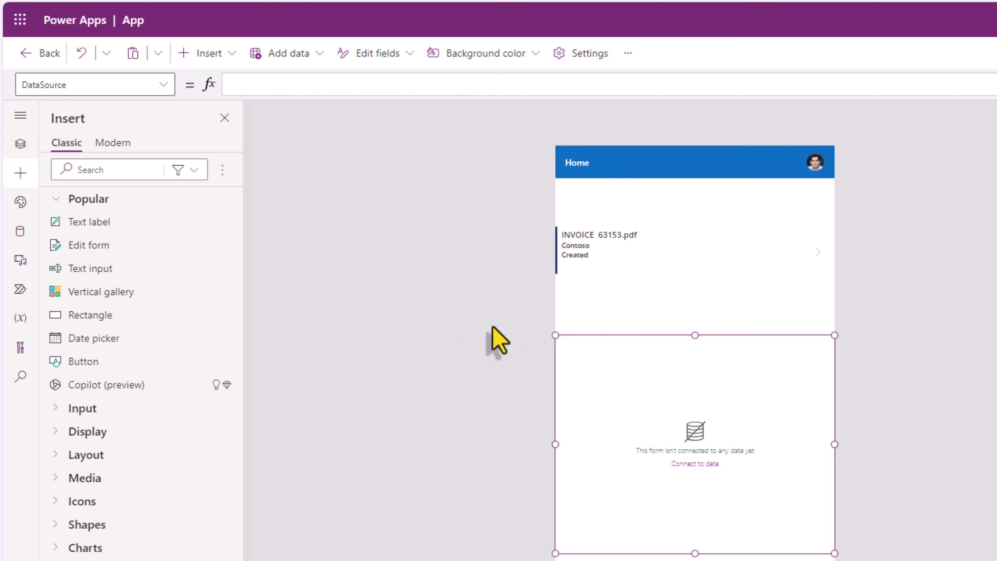
left_click(20, 144)
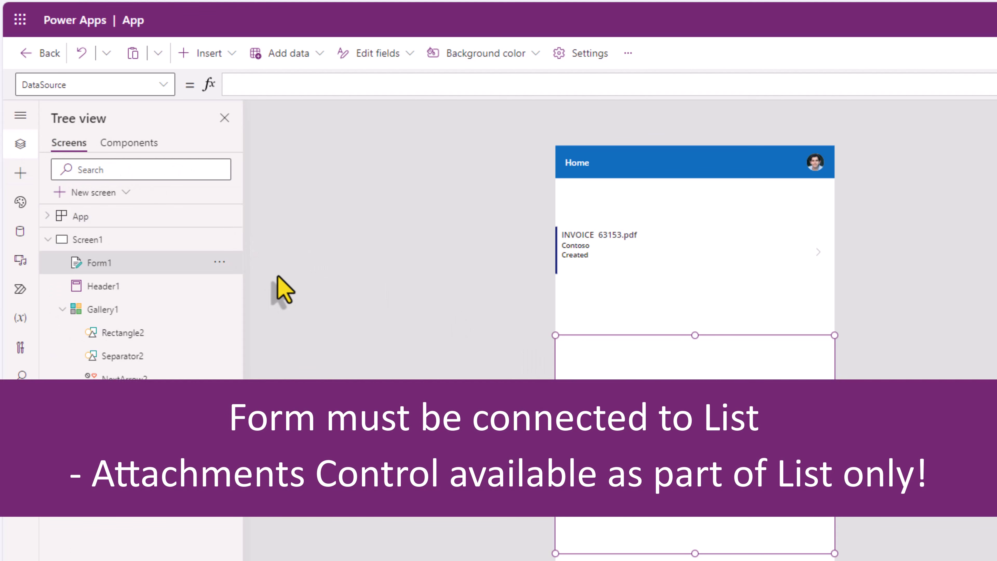
left_click(20, 231)
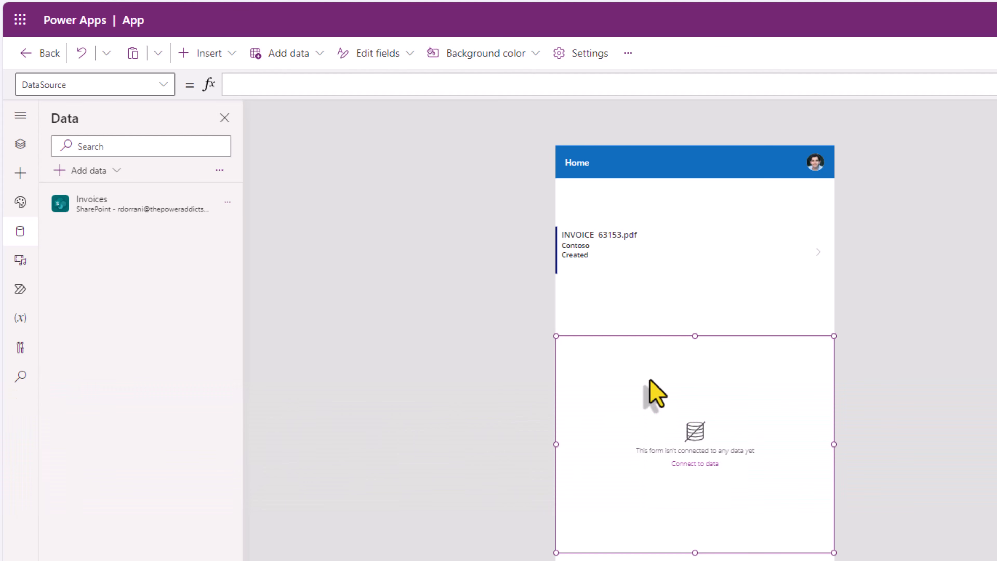
Step: Add a SharePoint data source connected to the pasted IT site URL
left_click(98, 170)
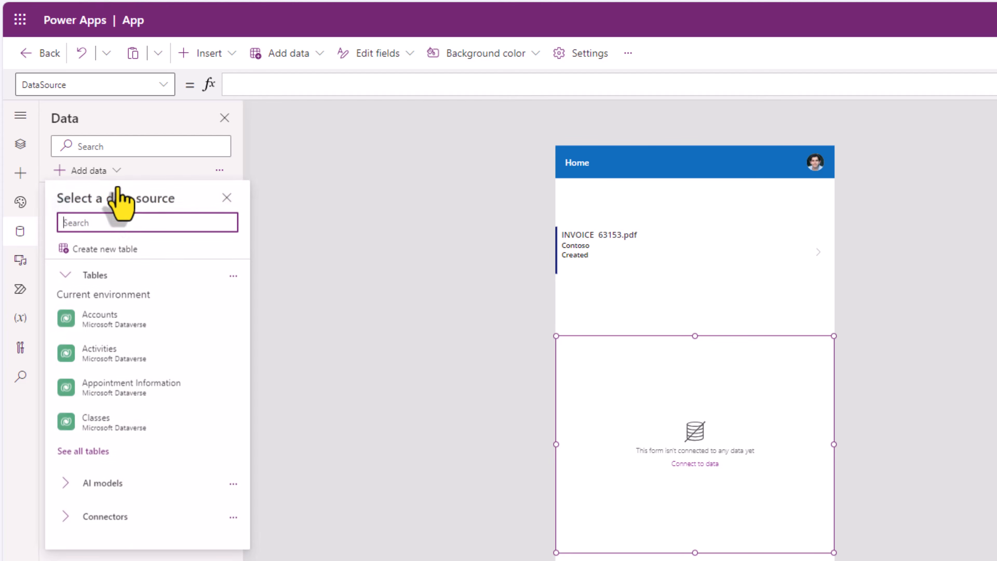
type("sharepoint")
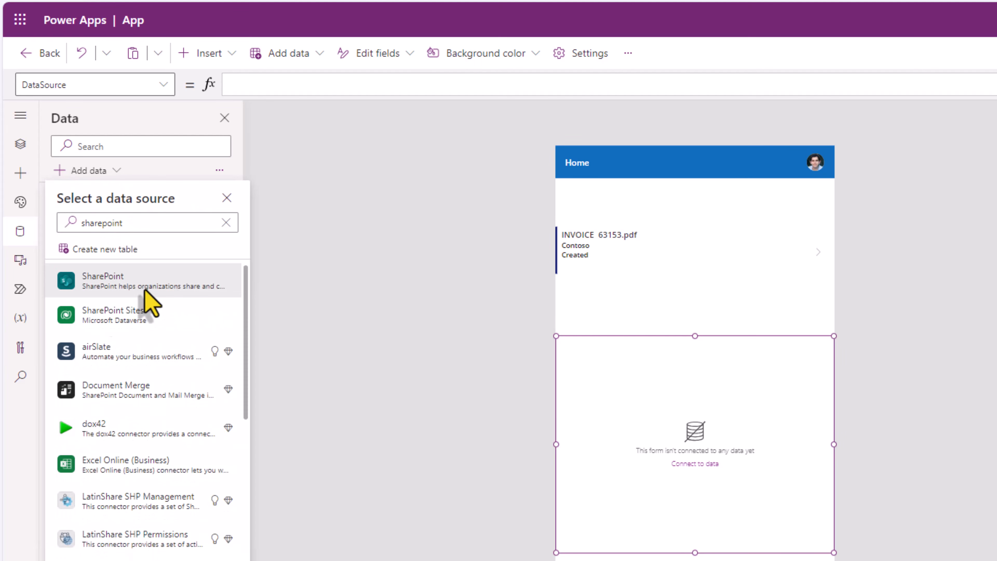
left_click(142, 275)
left_click(136, 290)
key("ctrl+v")
left_click(871, 148)
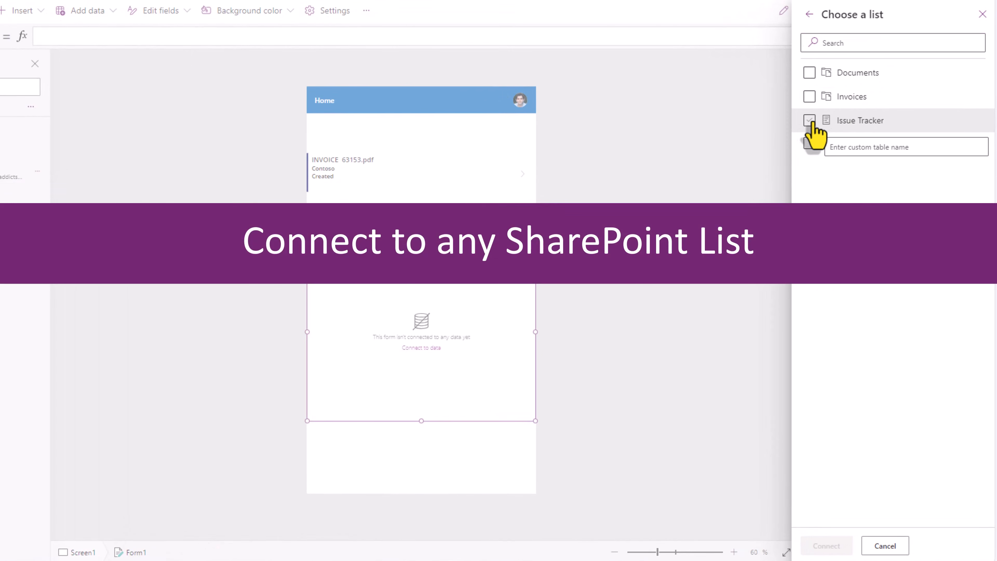
Step: Add the Issue Tracker list and set it as Form1's data source
left_click(826, 153)
left_click(842, 547)
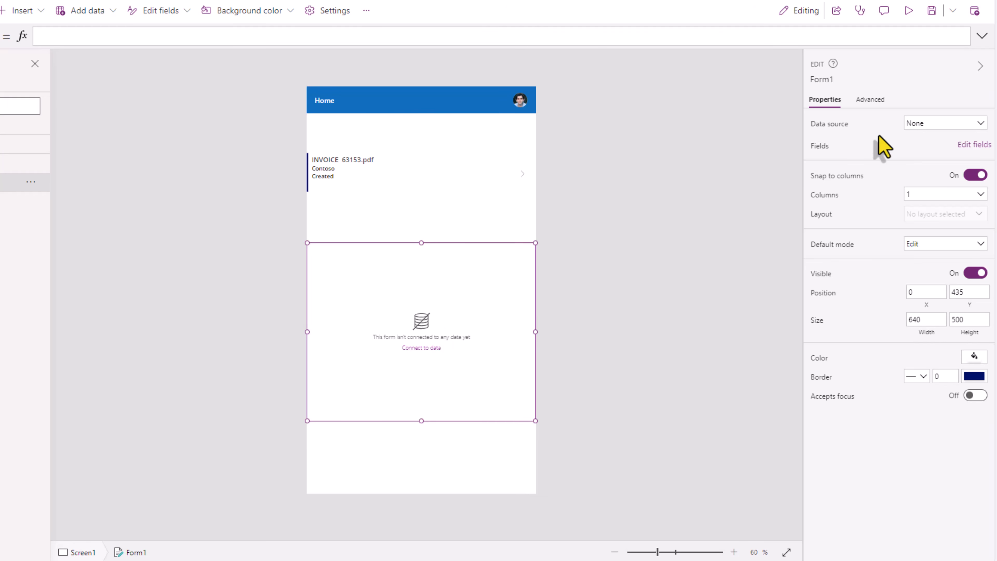
left_click(925, 124)
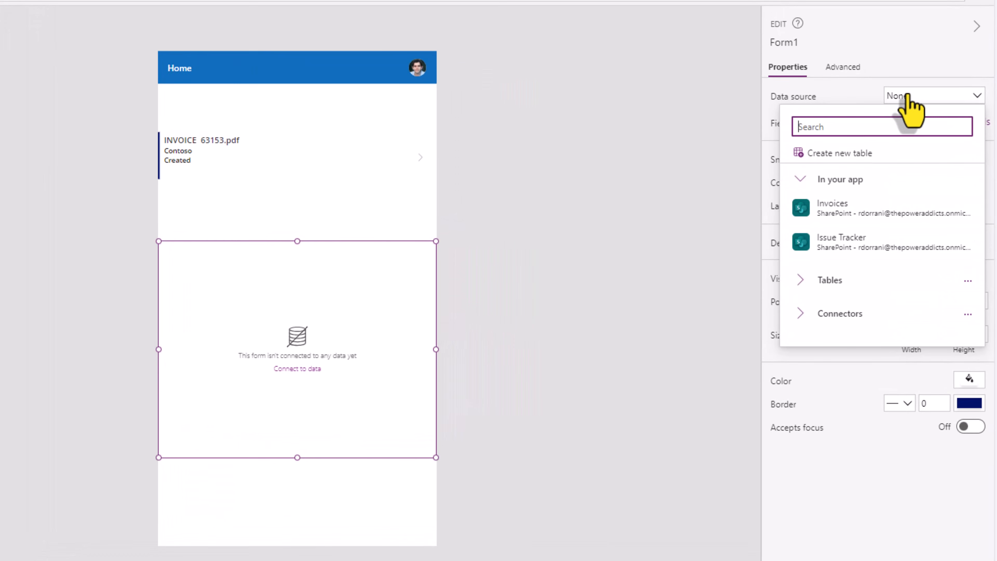
left_click(850, 244)
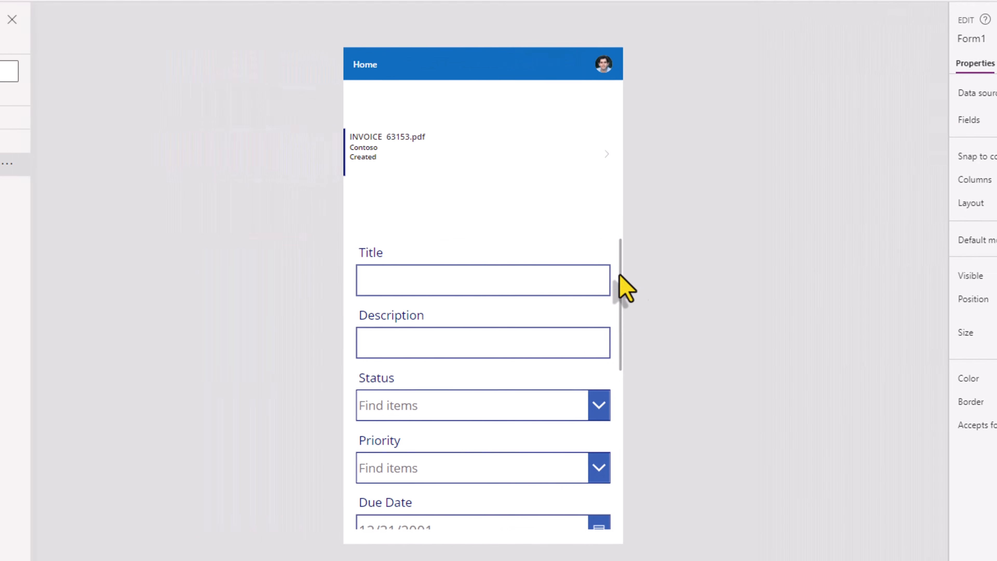
Step: Copy the form's attachments control and paste it directly onto Screen1
left_click_drag(620, 276, 616, 439)
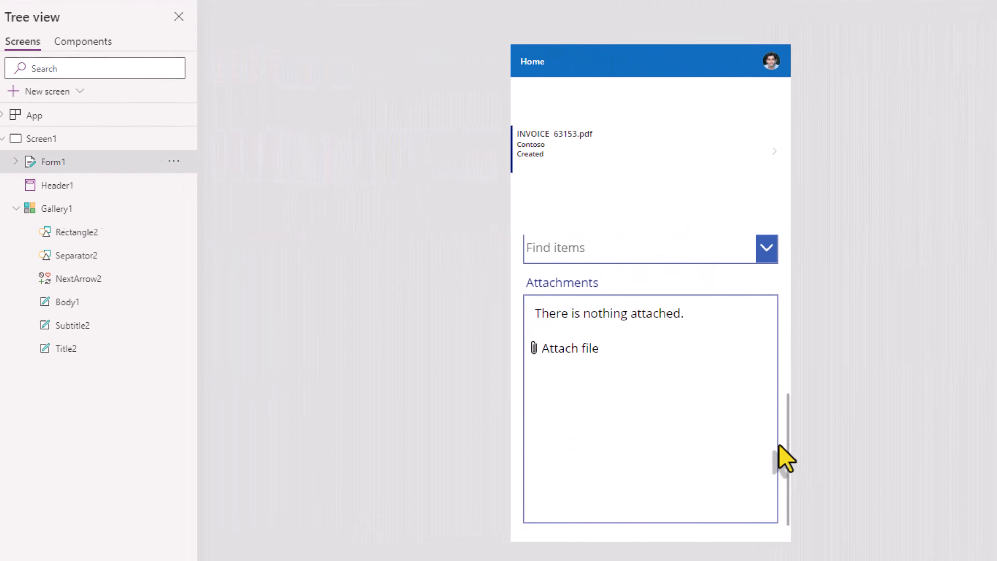
left_click(528, 304)
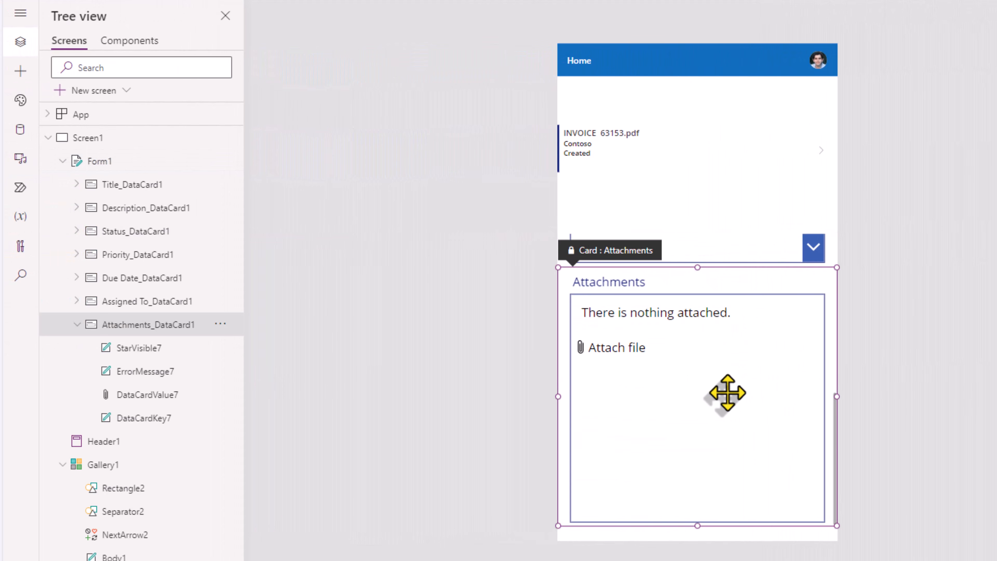
left_click(727, 392)
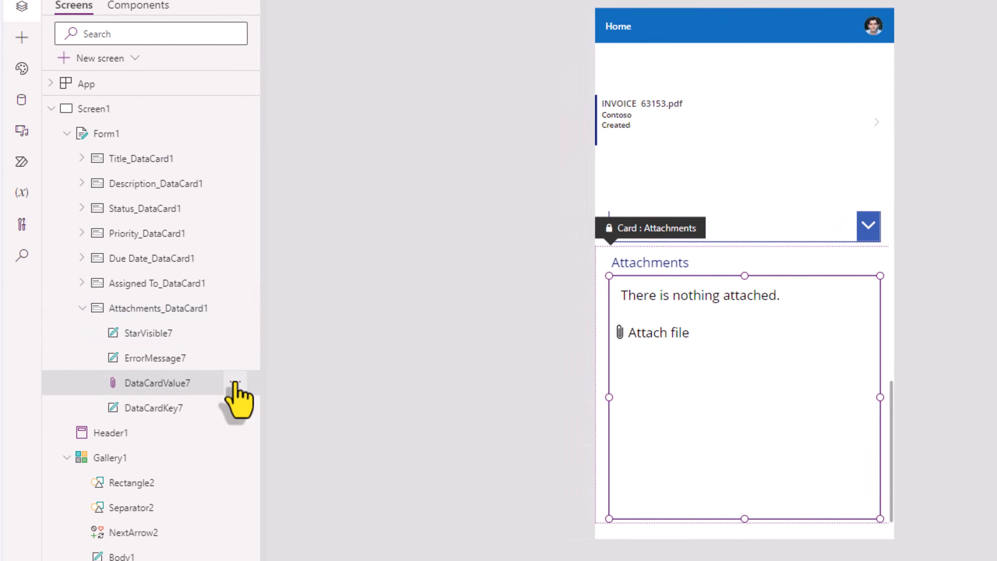
left_click(235, 383)
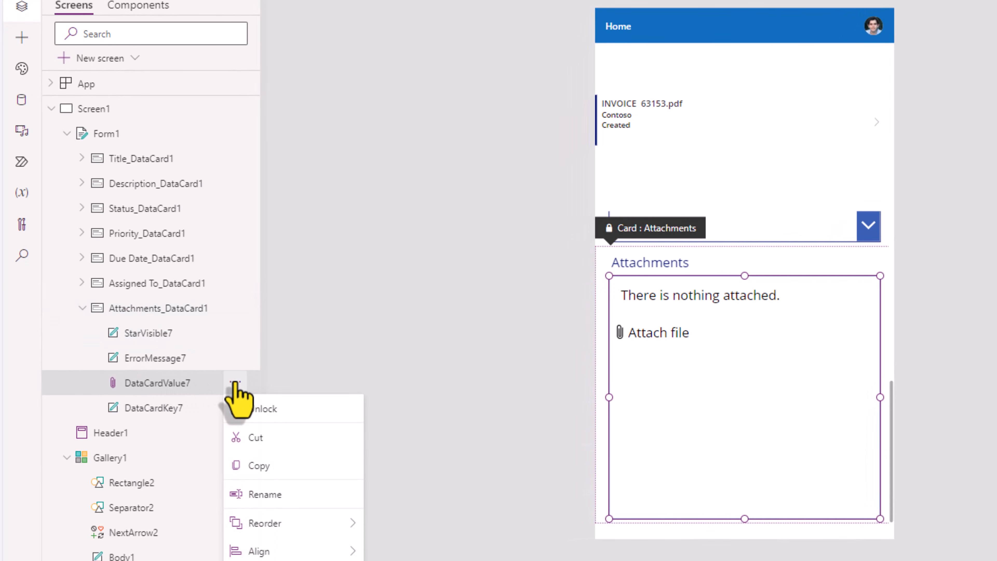
left_click(262, 466)
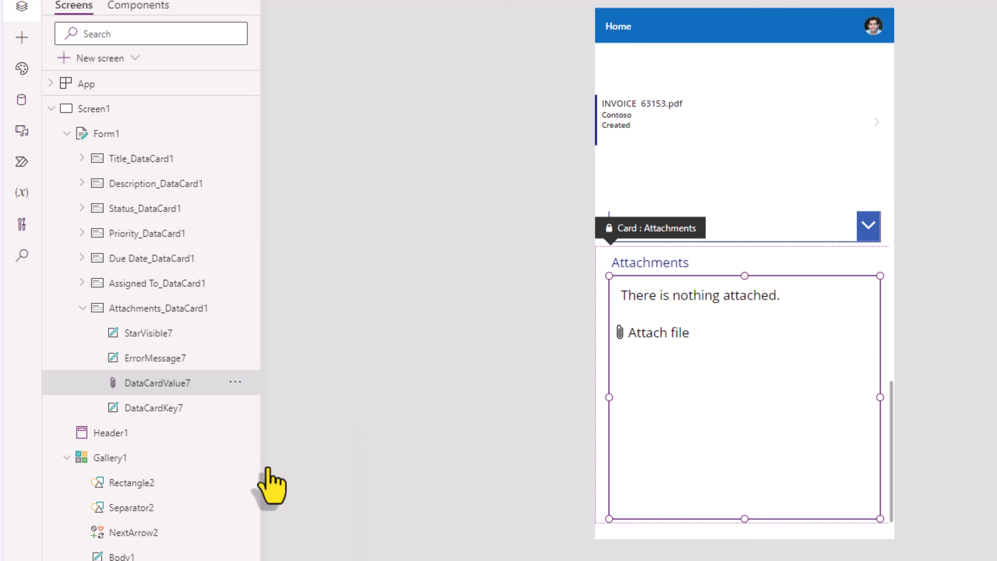
left_click(110, 117)
right_click(110, 118)
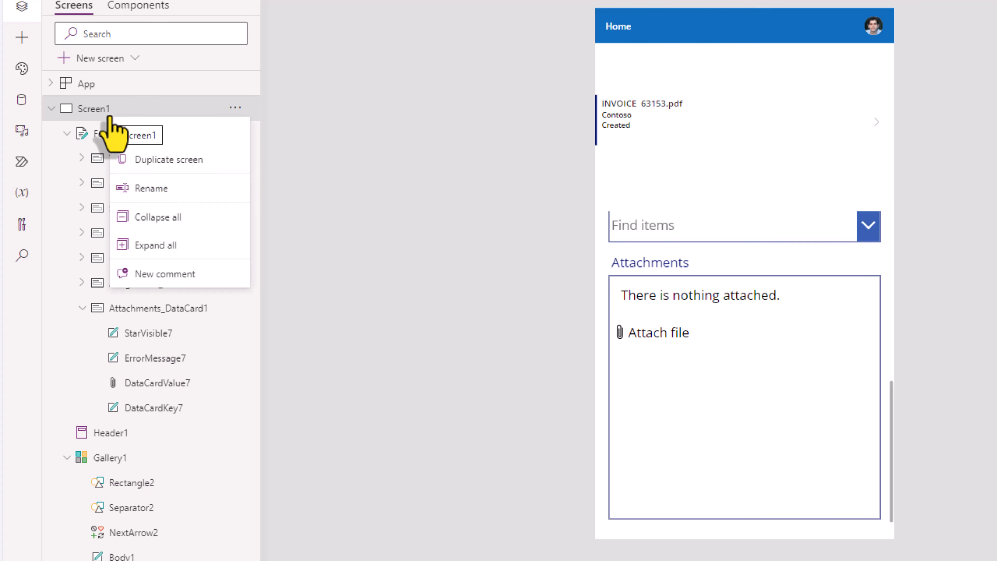
left_click(141, 132)
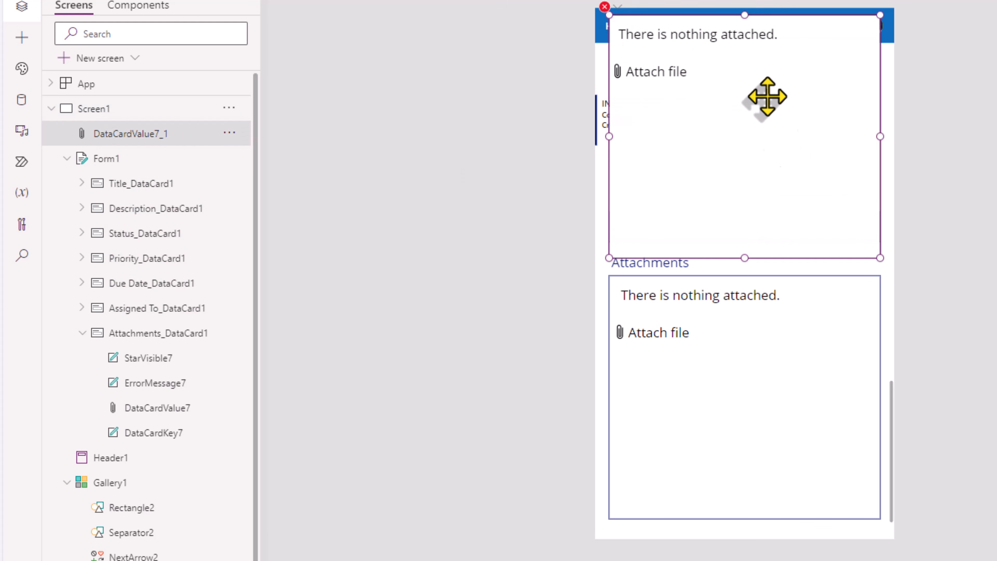
Step: Delete Form1 along with all its data cards
left_click(128, 165)
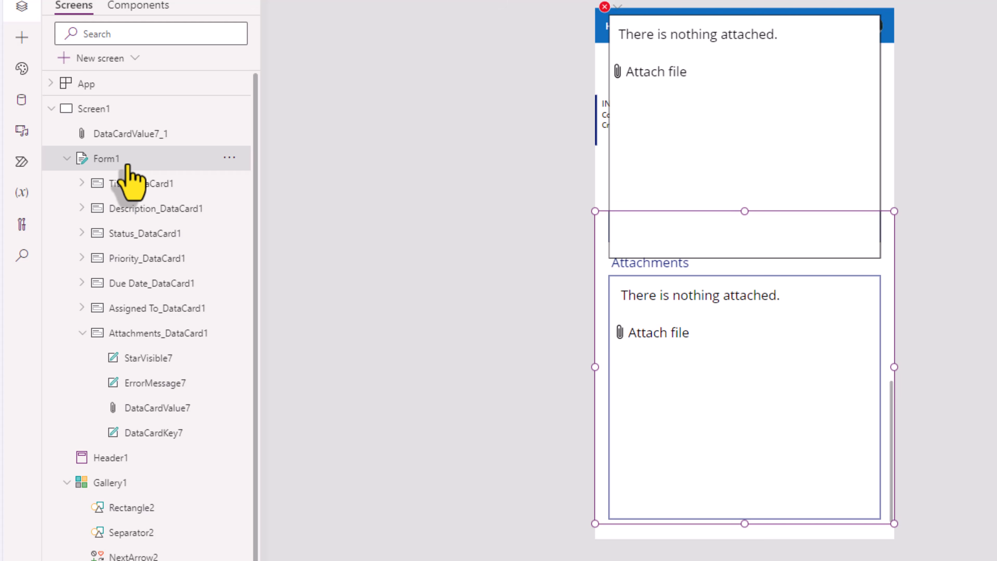
right_click(128, 165)
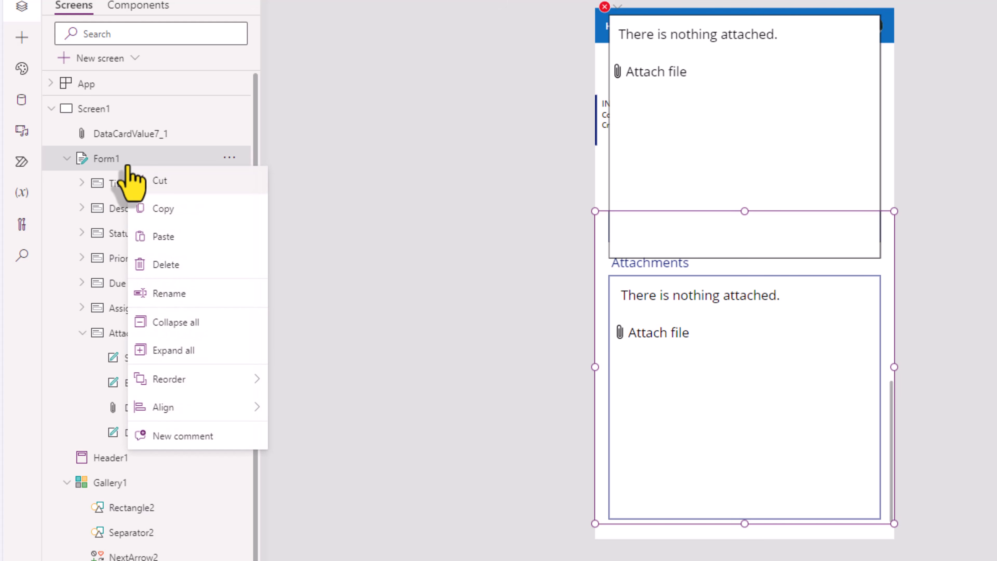
left_click(173, 265)
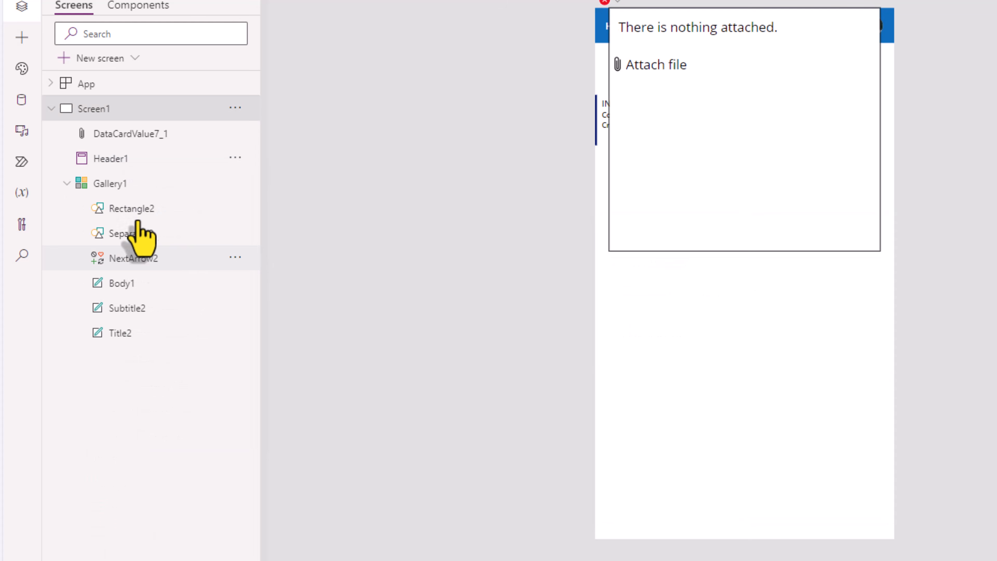
left_click(32, 117)
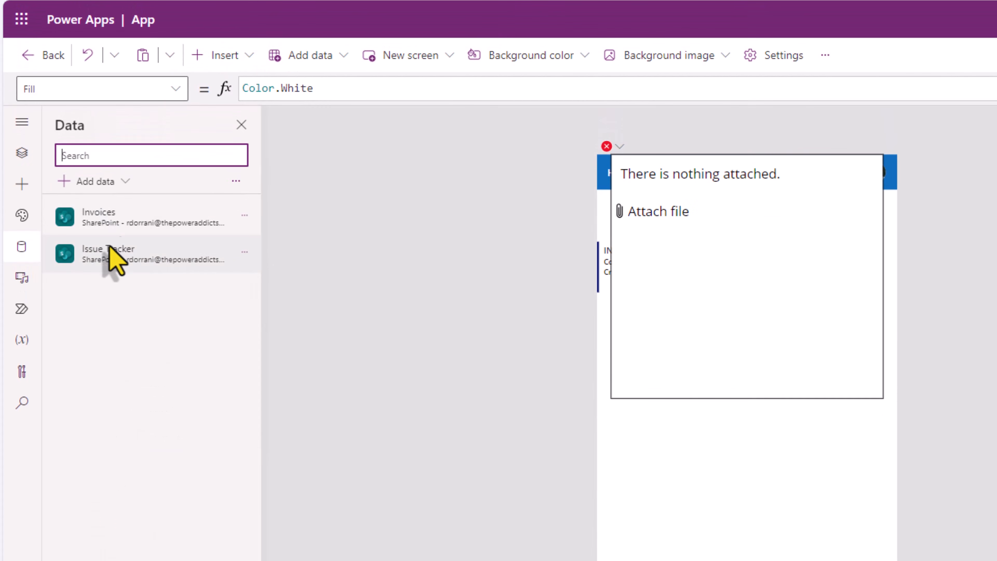
left_click(244, 252)
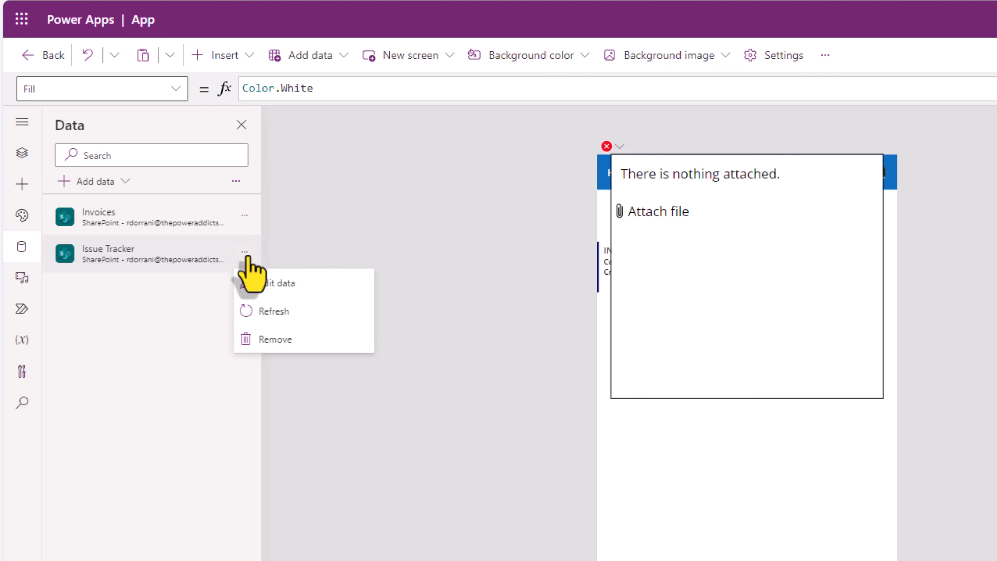
Step: Remove the Issue Tracker data source and rename DataCardValue7_1 to attach
left_click(275, 340)
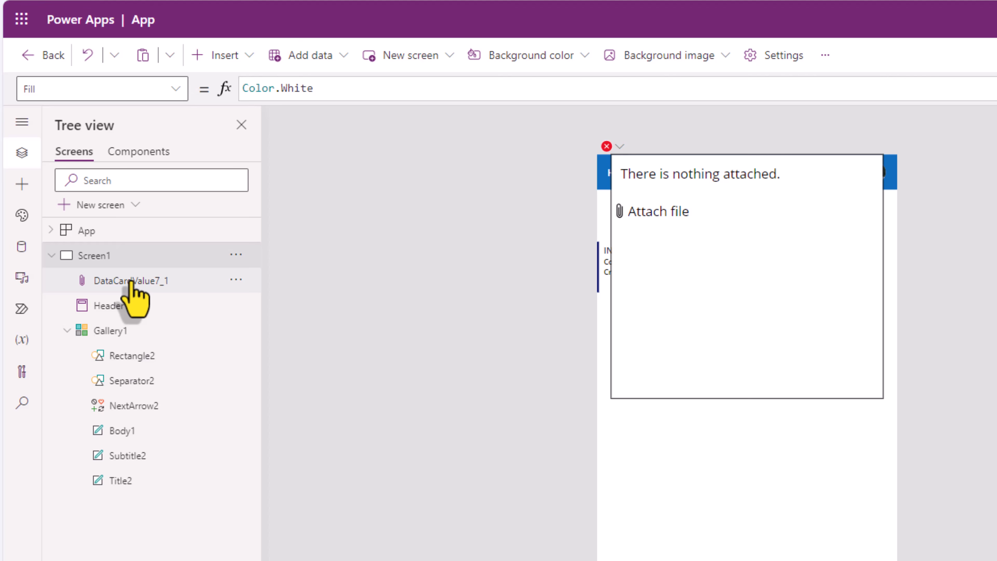
left_click(131, 281)
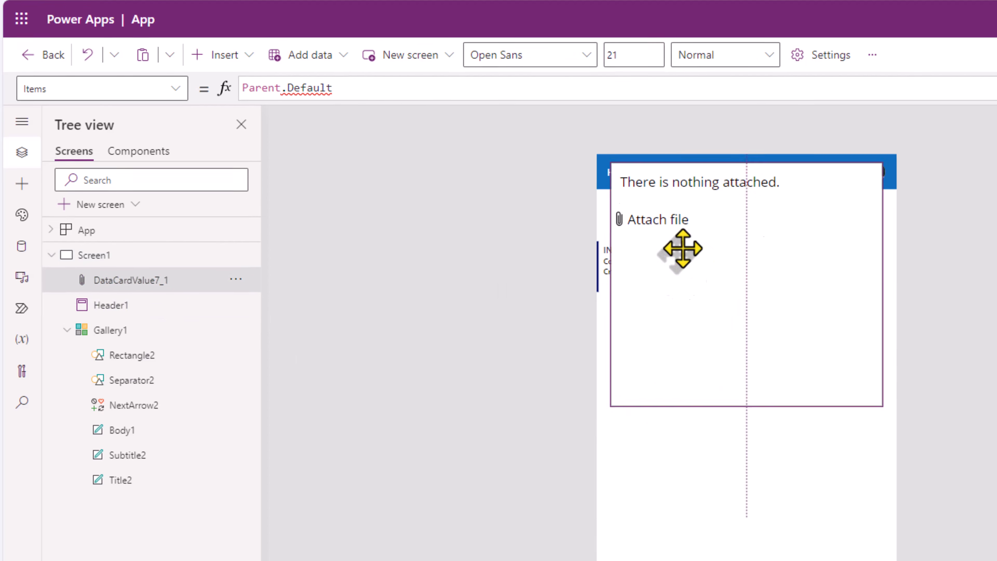
double_click(129, 280)
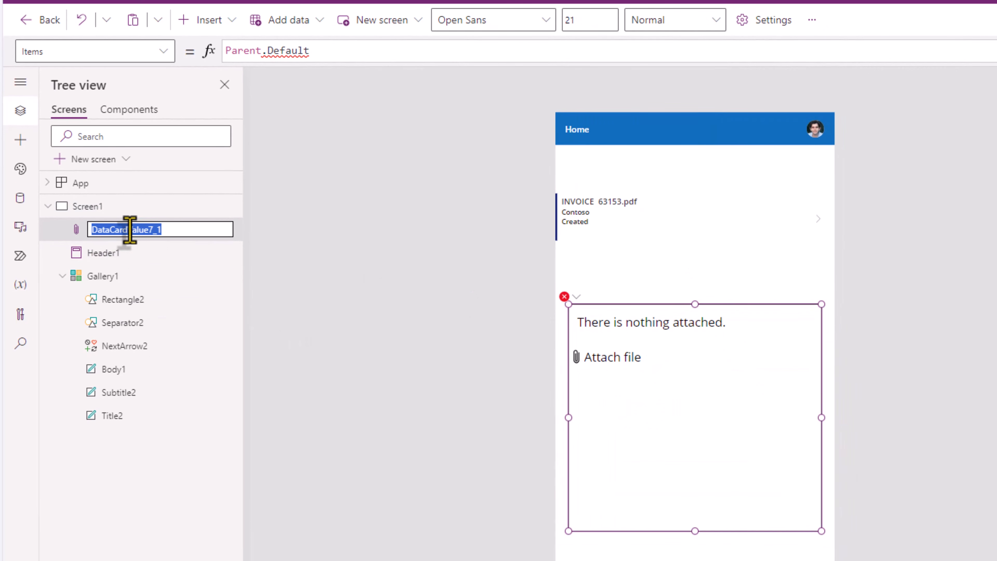
type("attach")
key("Return")
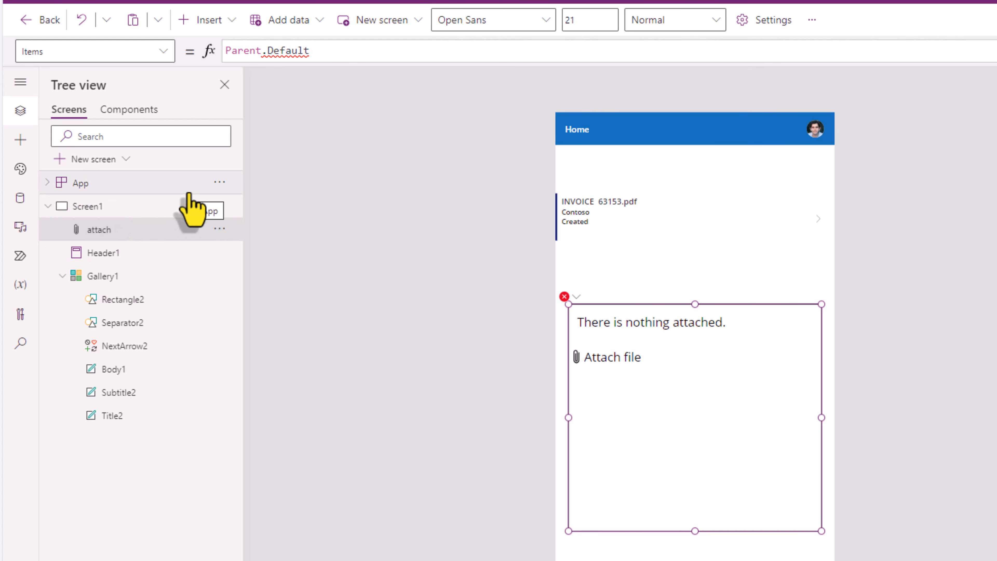
Step: Add a blank Screen2 and paste the header into it
left_click(125, 159)
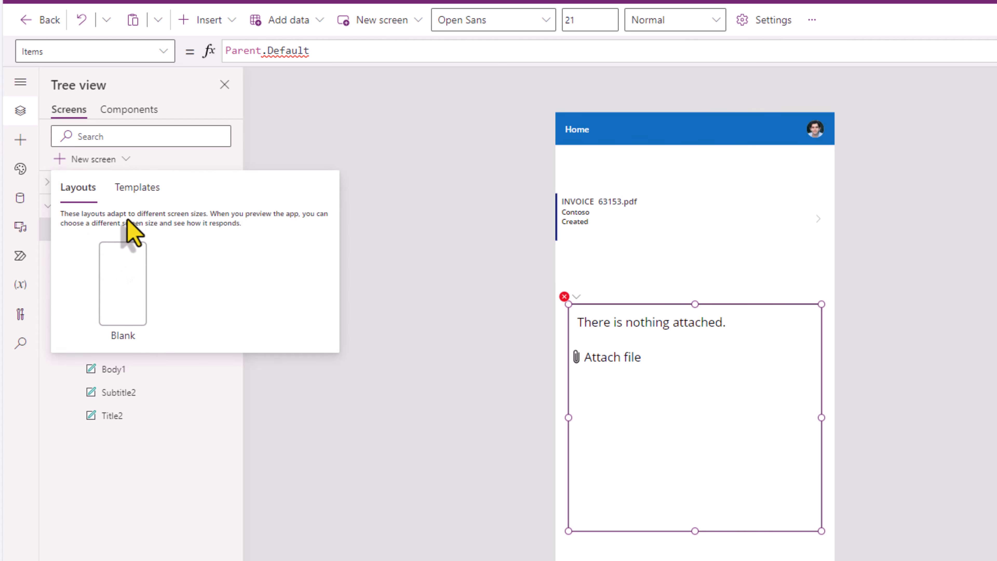
left_click(135, 288)
key("ctrl+v")
Step: Cut the attach control from Screen1, paste it into Screen2, and place it below the header
left_click(100, 230)
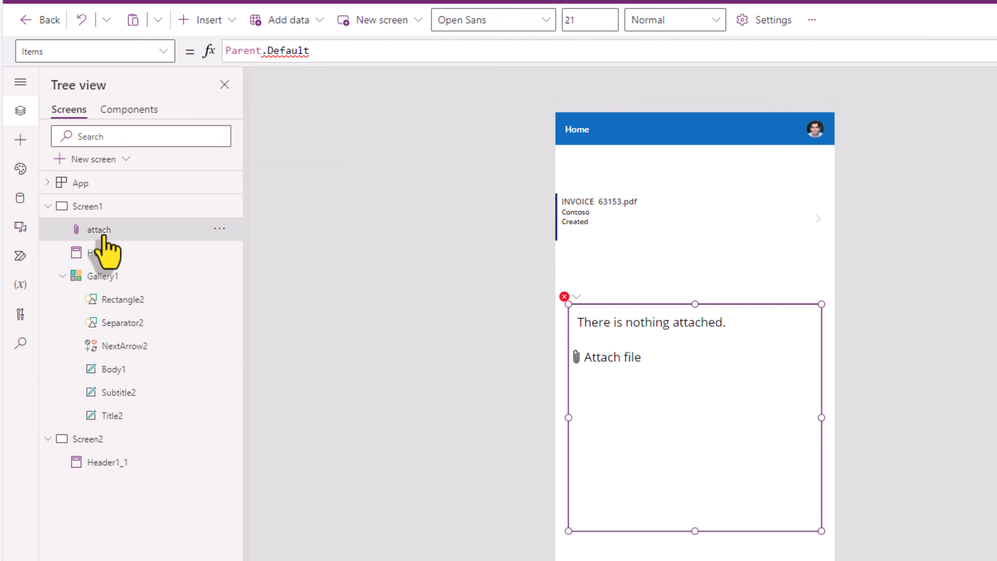
right_click(103, 230)
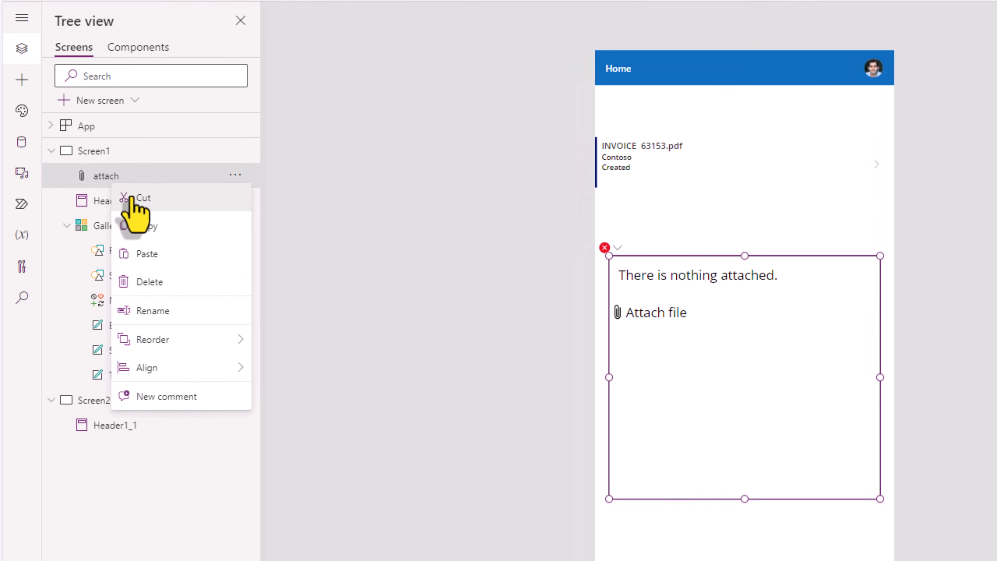
left_click(131, 198)
left_click(101, 375)
right_click(101, 376)
left_click(118, 425)
left_click_drag(641, 183, 638, 148)
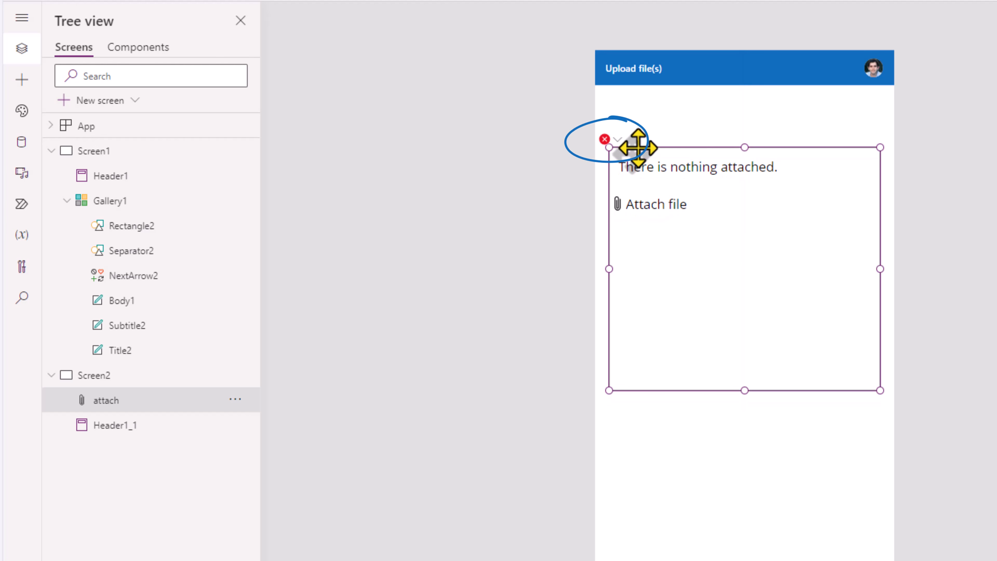
left_click(618, 141)
Step: Delete the attach control's failing BorderColor and Tooltip formulas
left_click(646, 159)
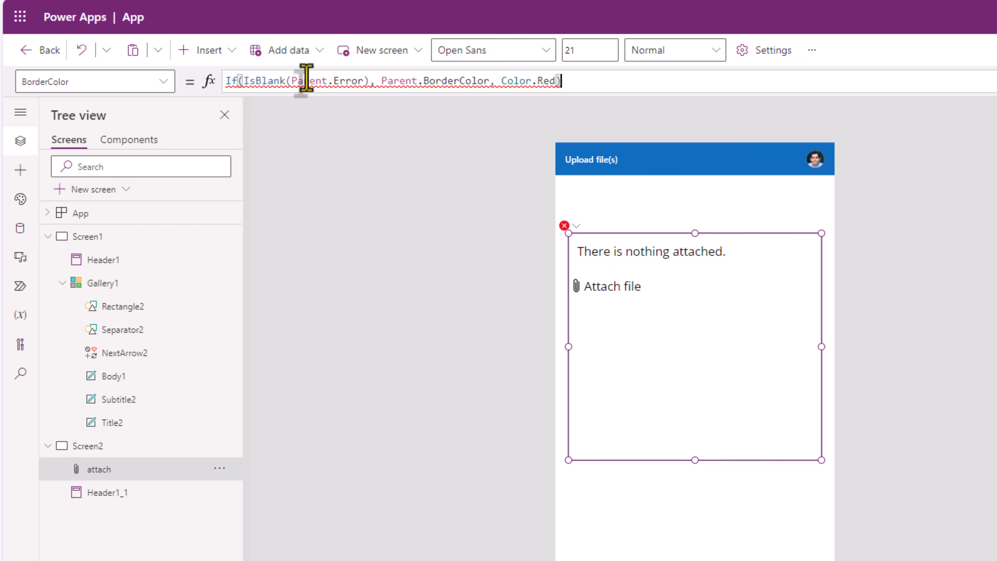
left_click(299, 82)
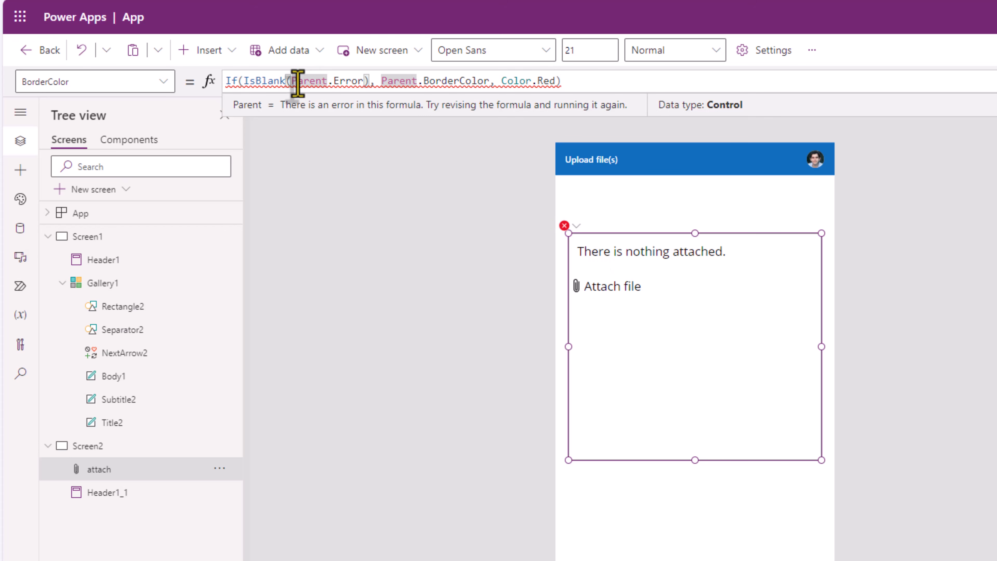
key("ctrl+a")
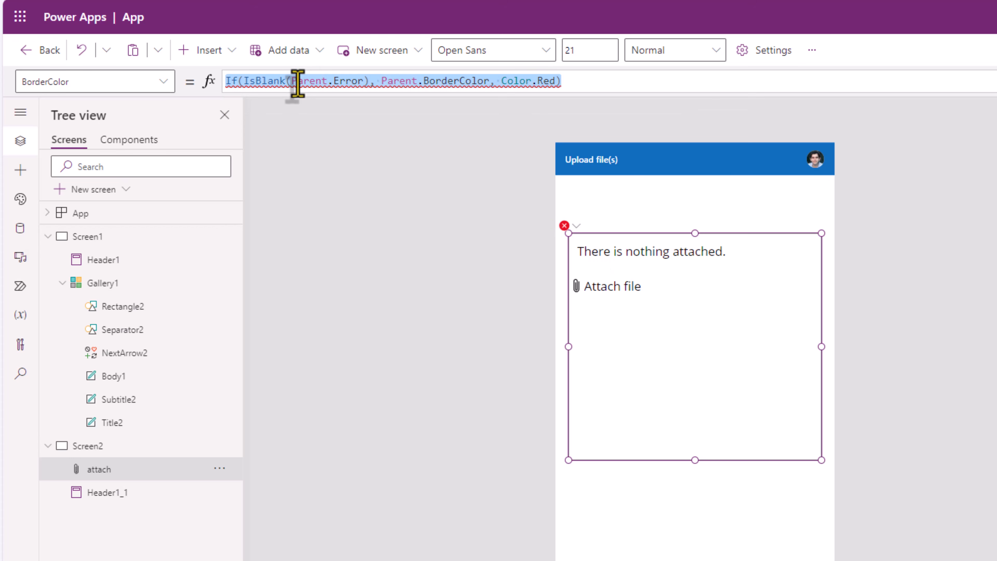
key("BackSpace")
left_click(564, 225)
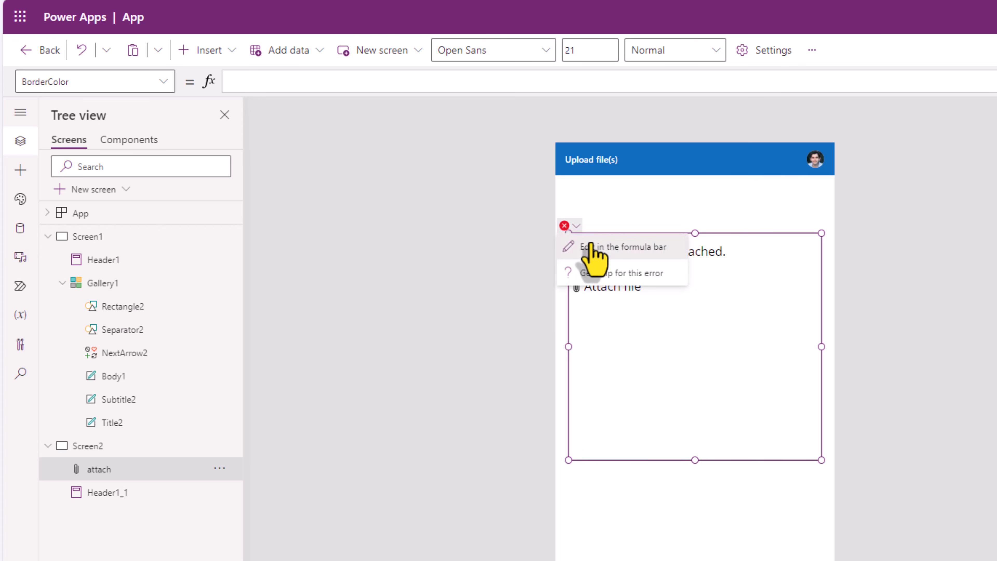
left_click(592, 248)
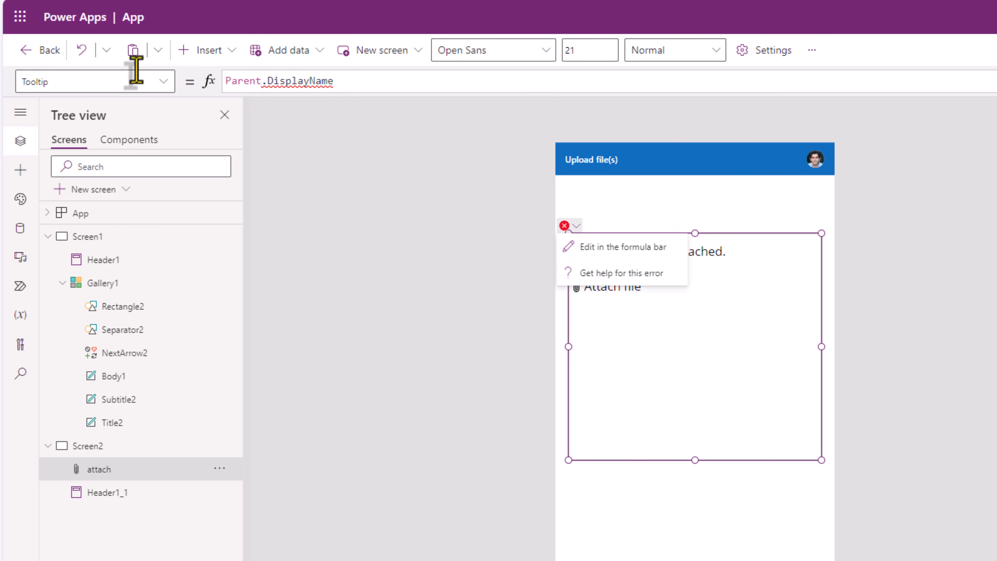
key("ctrl+a")
key("BackSpace")
Step: Check the Items formula, then clear the failing DisplayMode formula
left_click(566, 226)
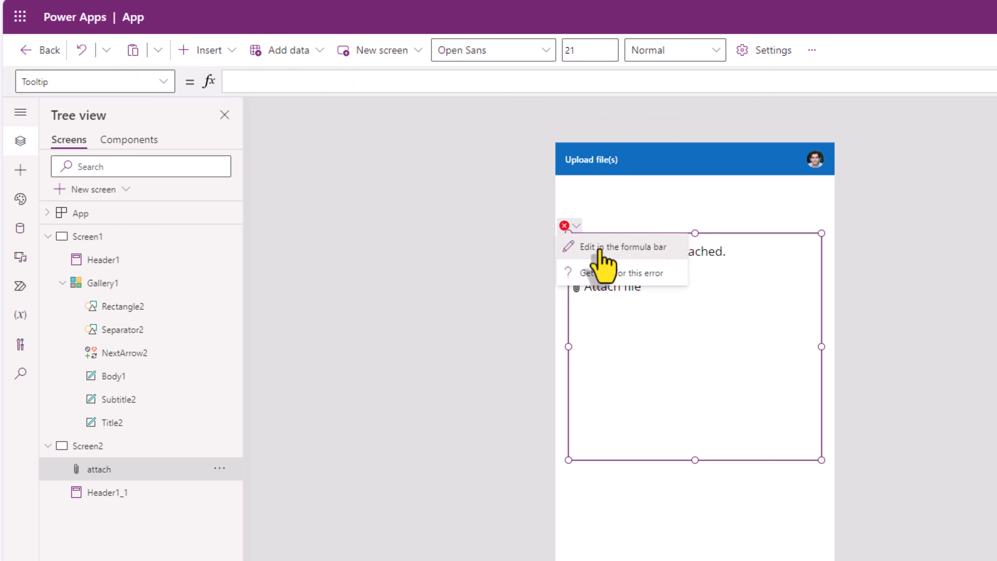
left_click(599, 248)
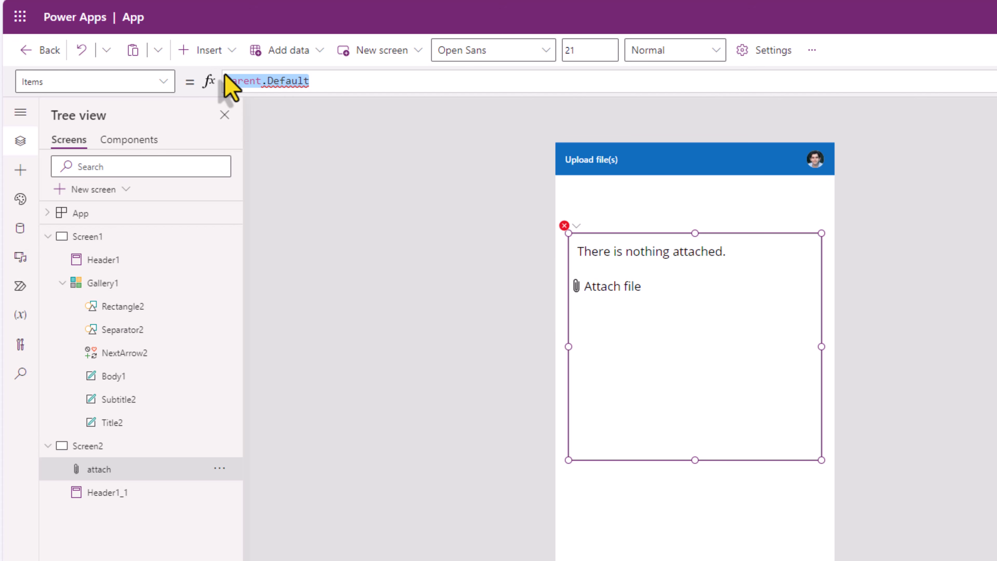
left_click(565, 225)
left_click(590, 247)
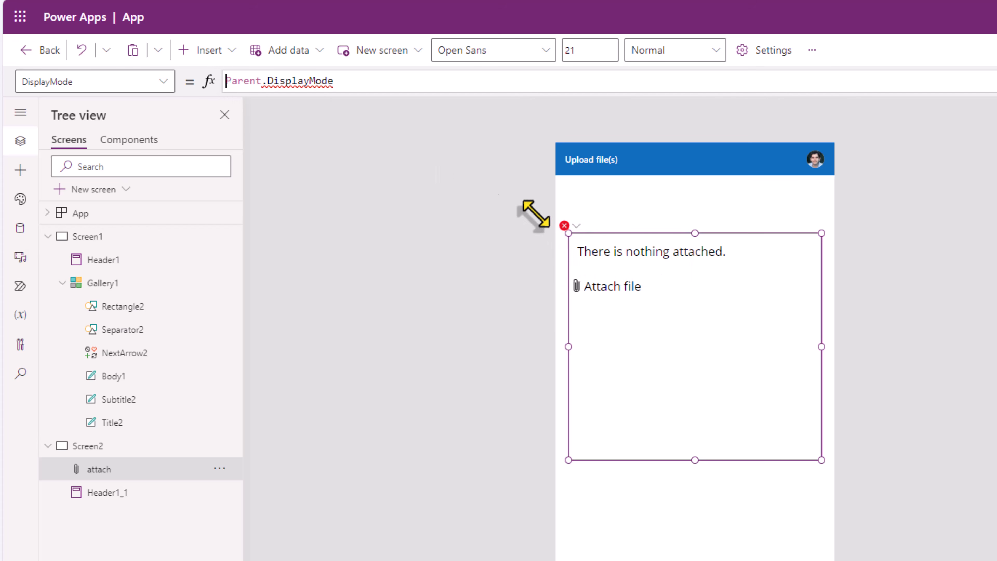
key("BackSpace")
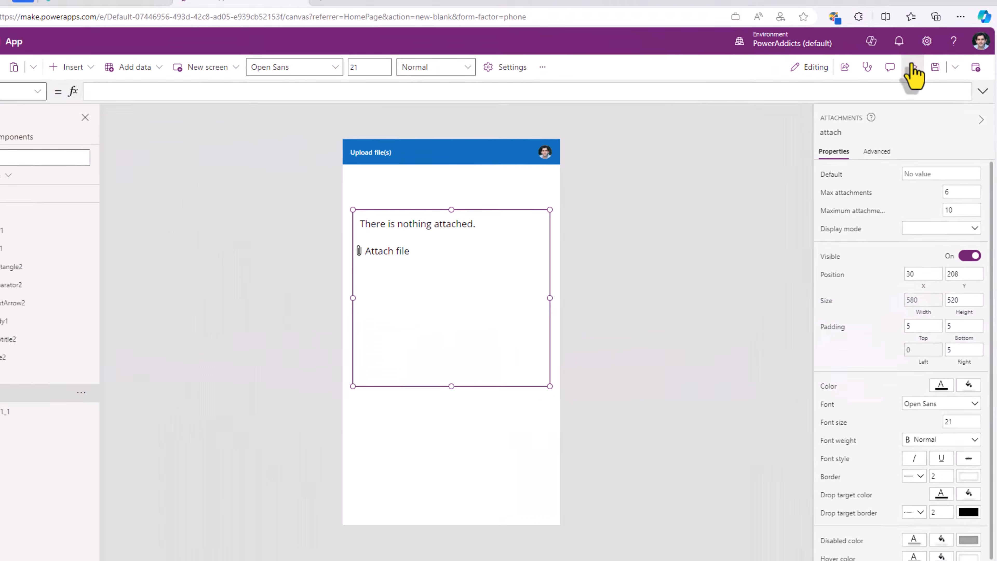
Step: Preview the app and attach INVOICE 63153.pdf and invoice-sample.pdf as test files
left_click(912, 66)
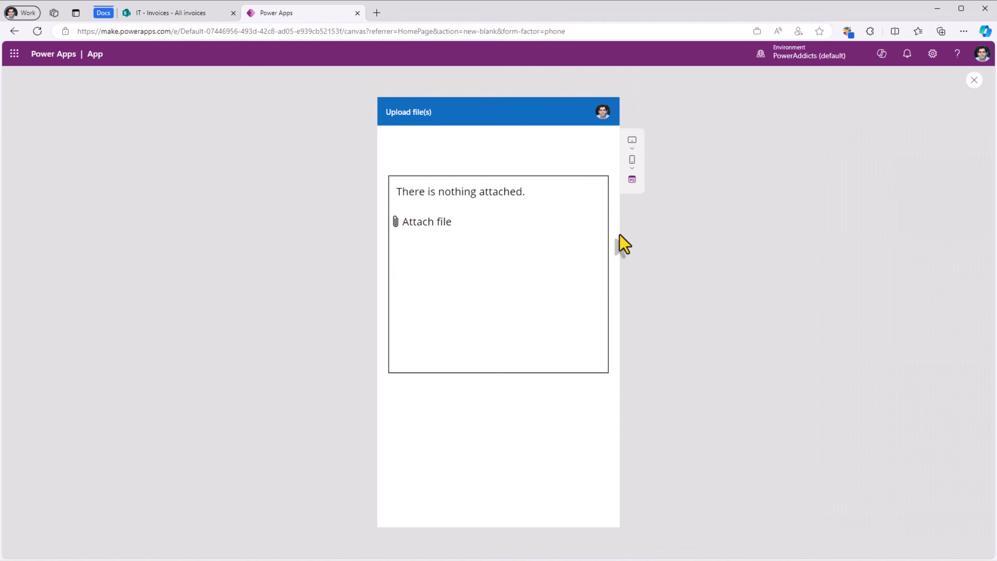
left_click(454, 222)
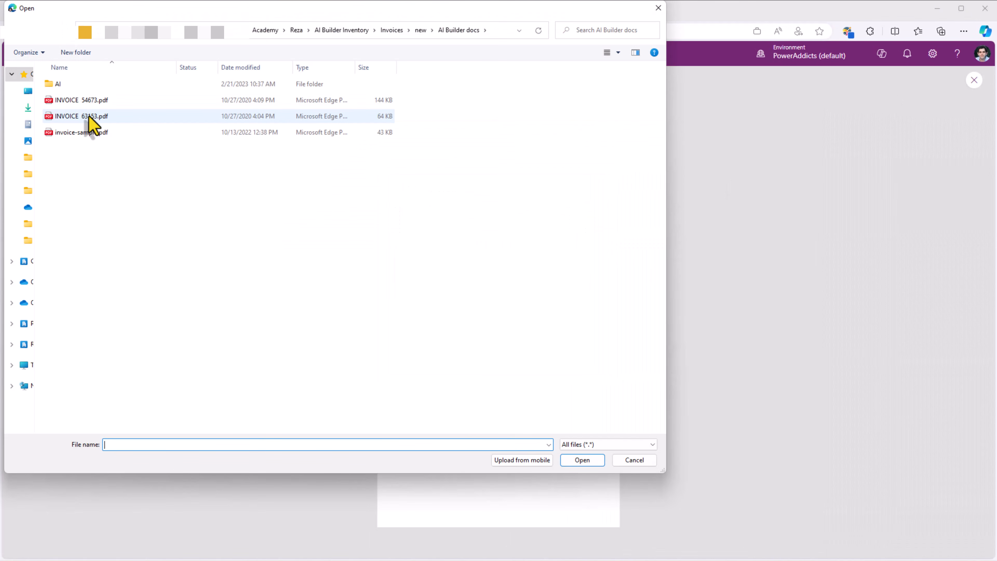
double_click(89, 117)
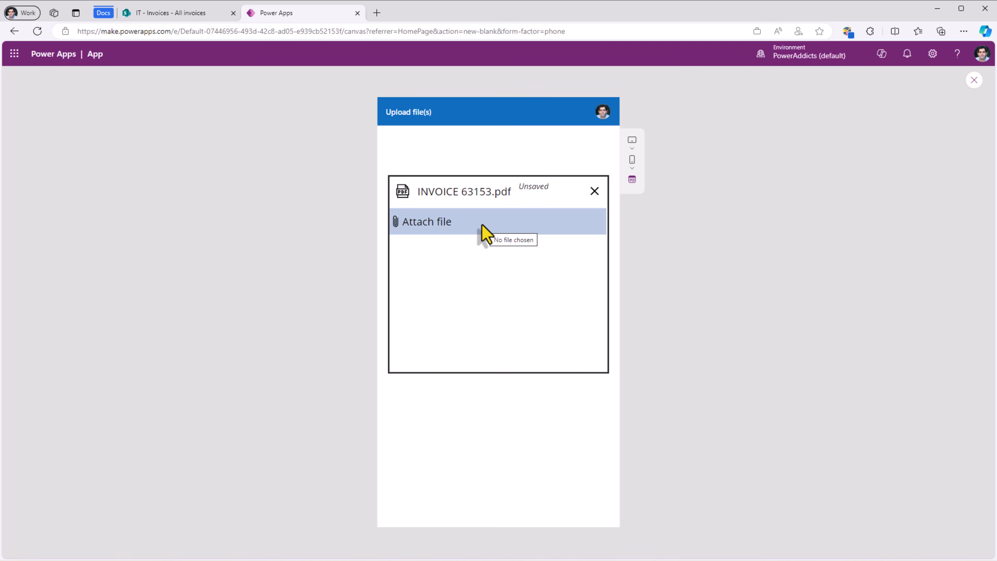
left_click(461, 229)
left_click(80, 117)
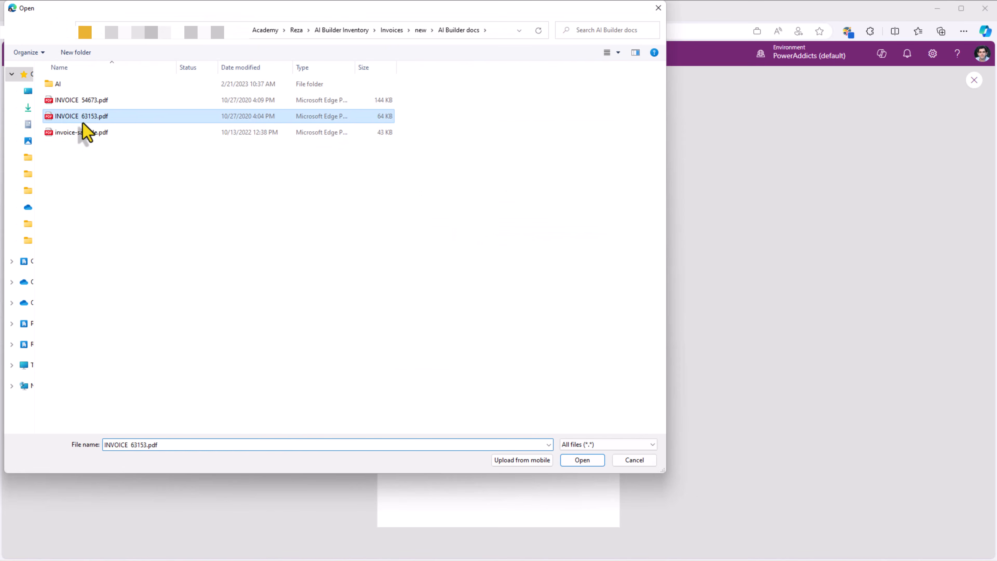
double_click(85, 132)
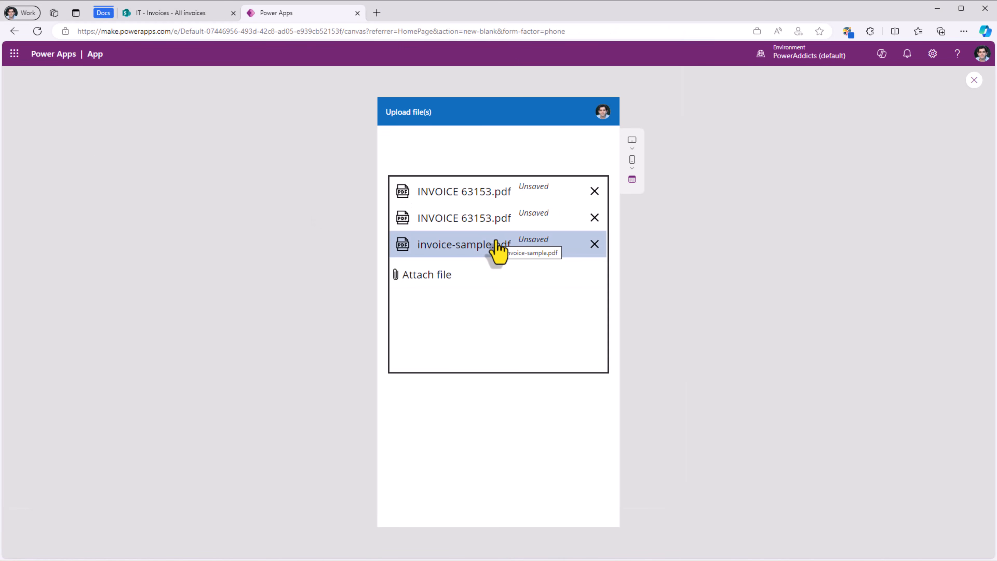
Step: Replace the test attachments with INVOICE 52213.pdf and INVOICE 54673.pdf, then exit preview
left_click(595, 243)
left_click(594, 217)
left_click(595, 191)
key("alt+Tab")
left_click(106, 150)
left_click(112, 164, "ctrl")
left_click_drag(140, 153, 436, 242)
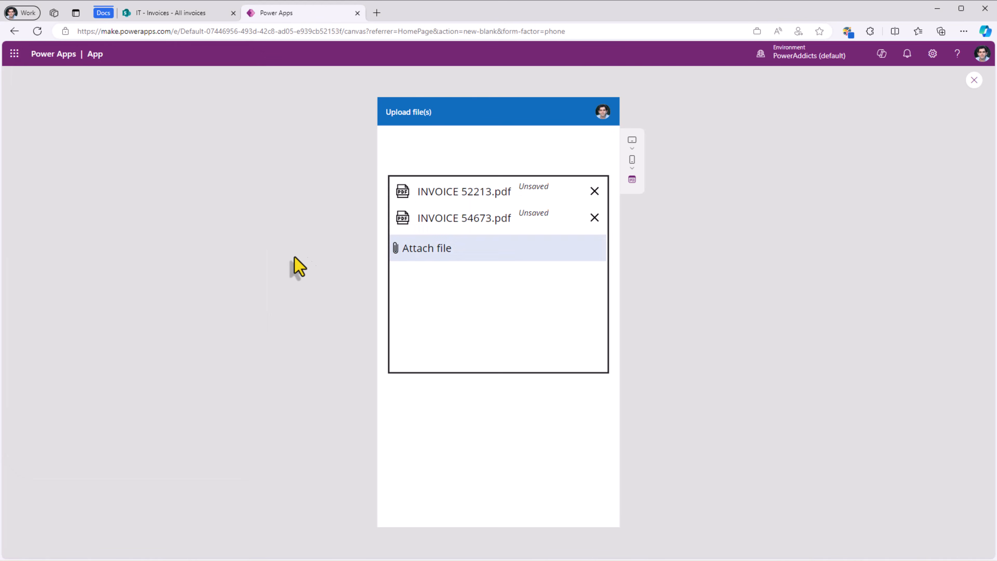
key("Escape")
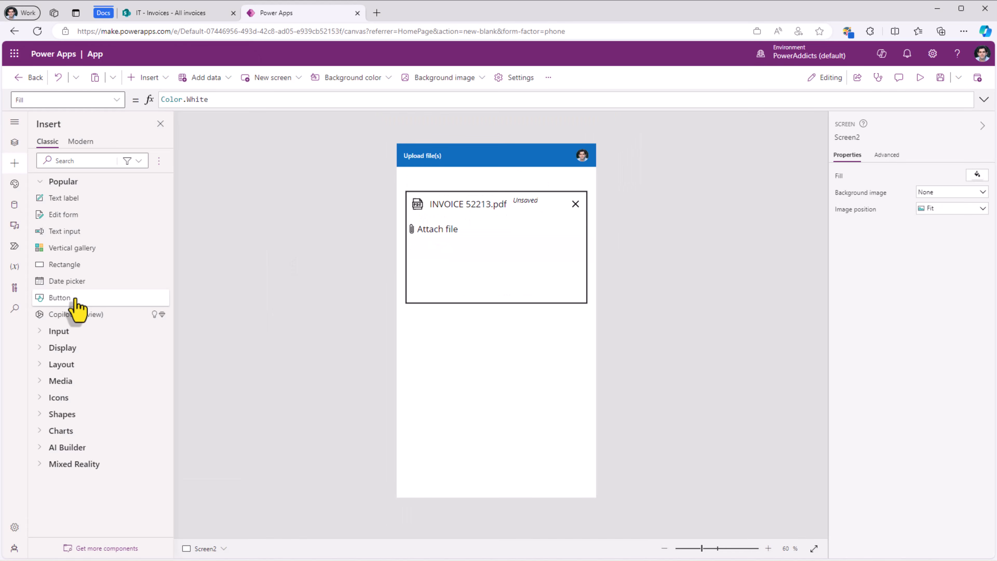
Step: Add a button captioned 'Upload' under the attachments box, then show the app's Power Automate flows
left_click(74, 299)
double_click(510, 325)
type("Upload")
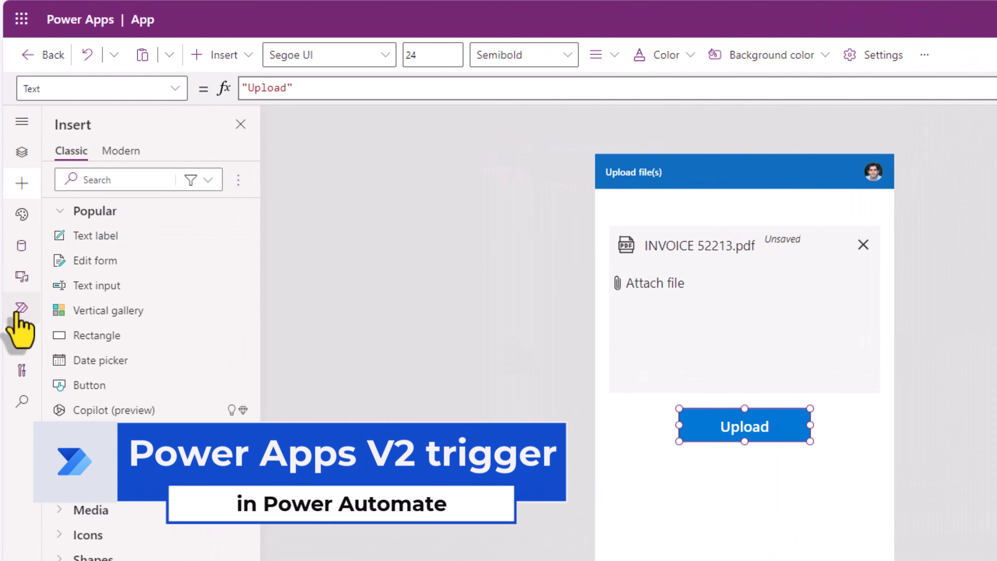
left_click(20, 311)
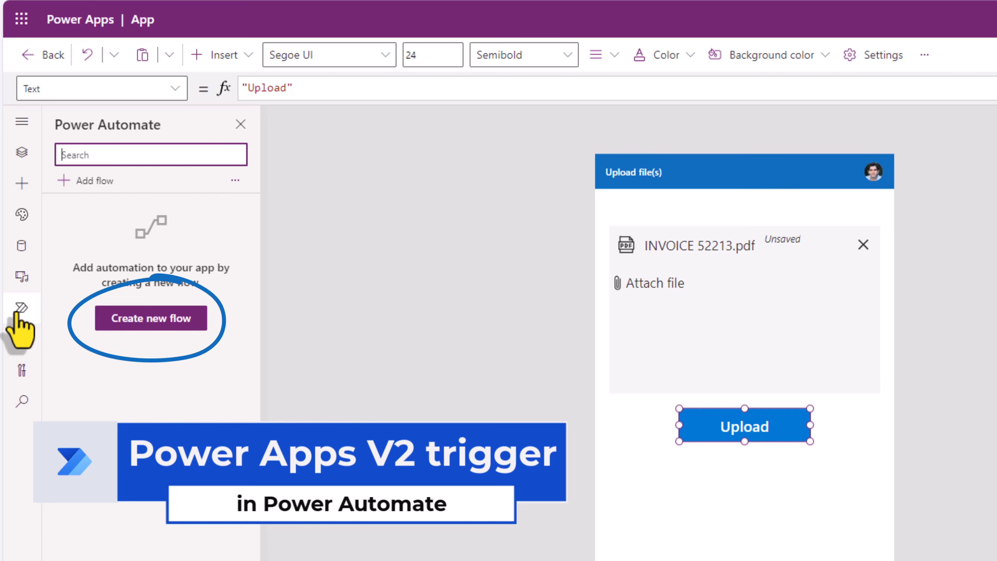
Step: Create a blank flow whose PowerApps (V2) trigger takes a File input named File Content
left_click(161, 326)
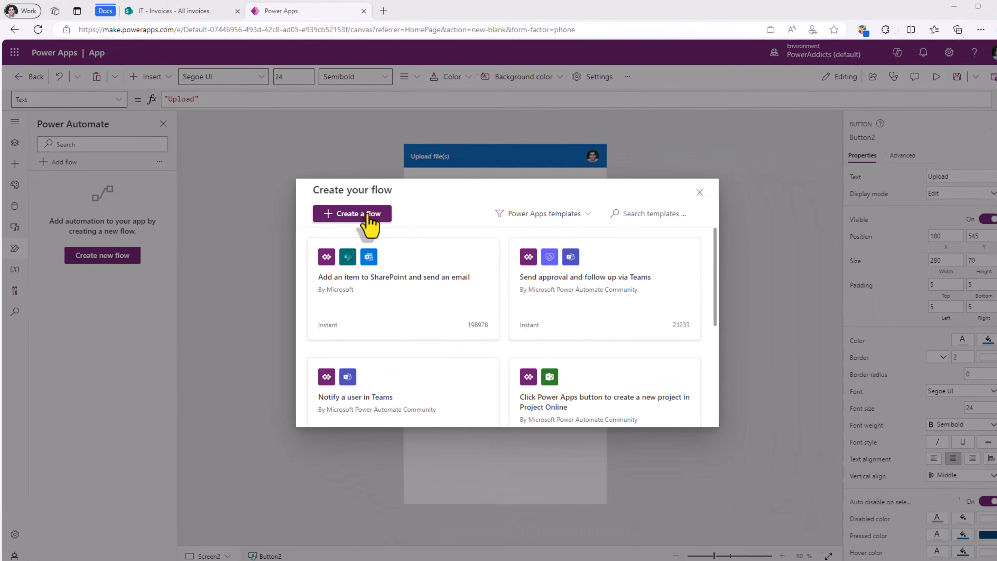
left_click(372, 216)
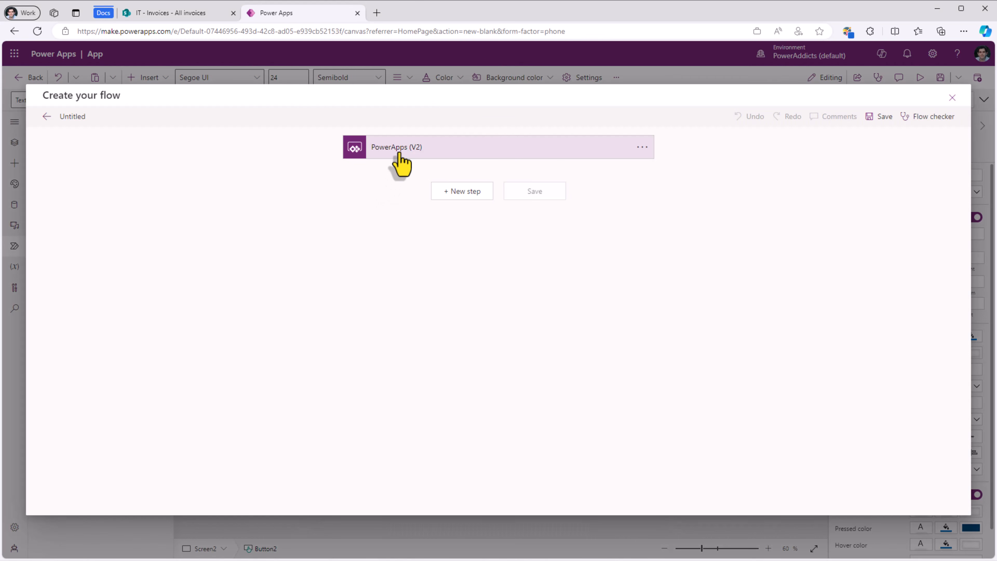
left_click(400, 153)
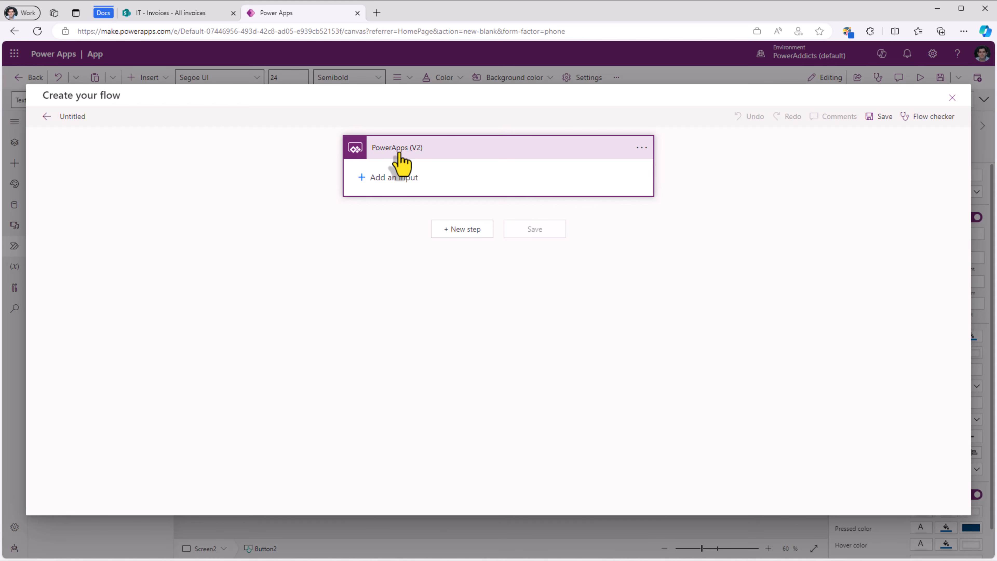
left_click(362, 178)
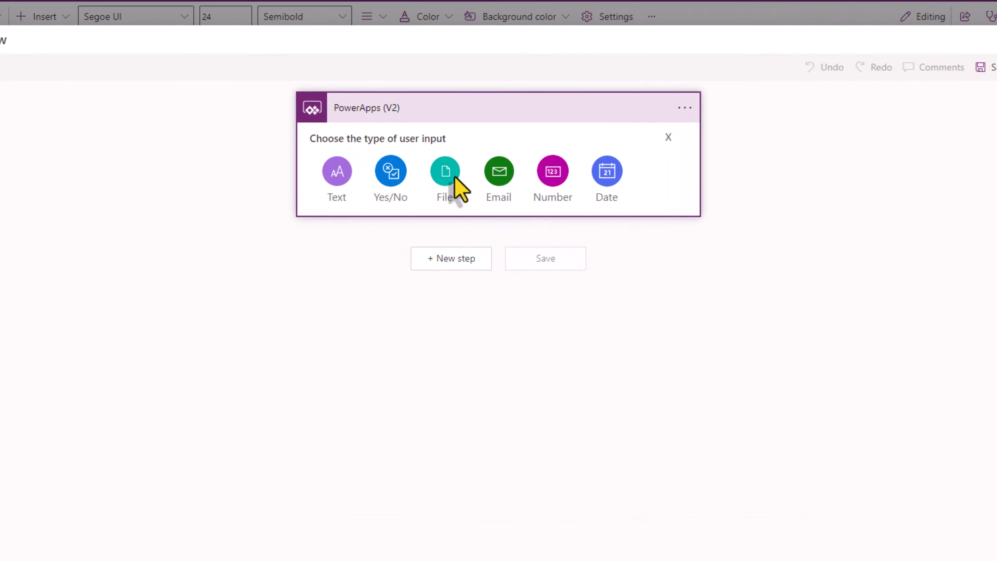
left_click(451, 176)
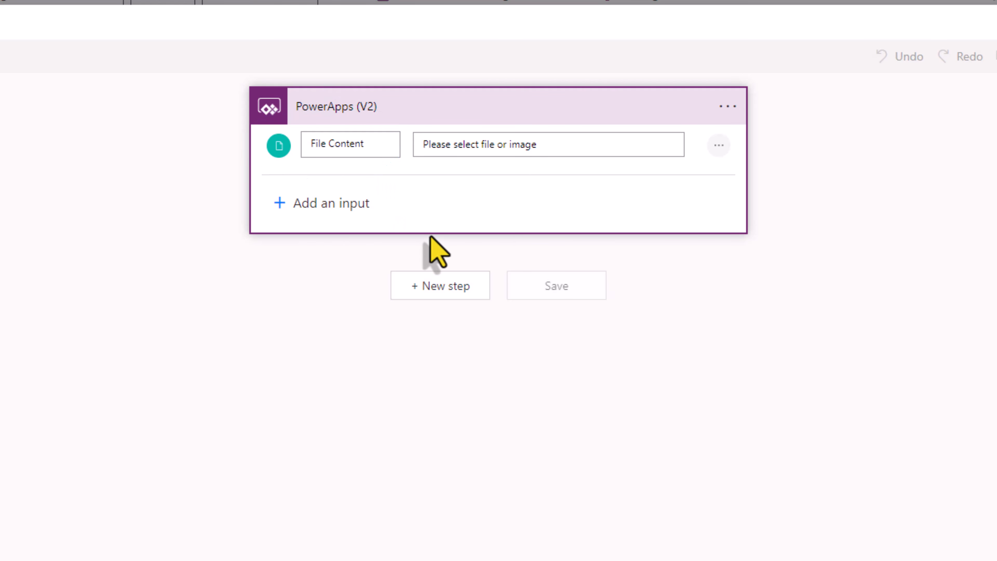
Step: Add a SharePoint Create file action with its Site Address set to the IT site
left_click(454, 291)
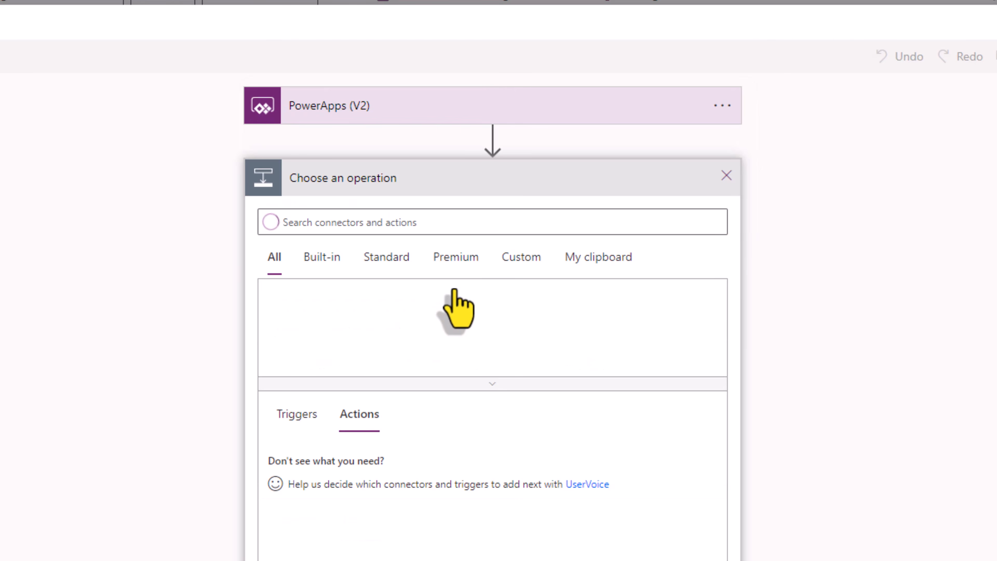
type("create file")
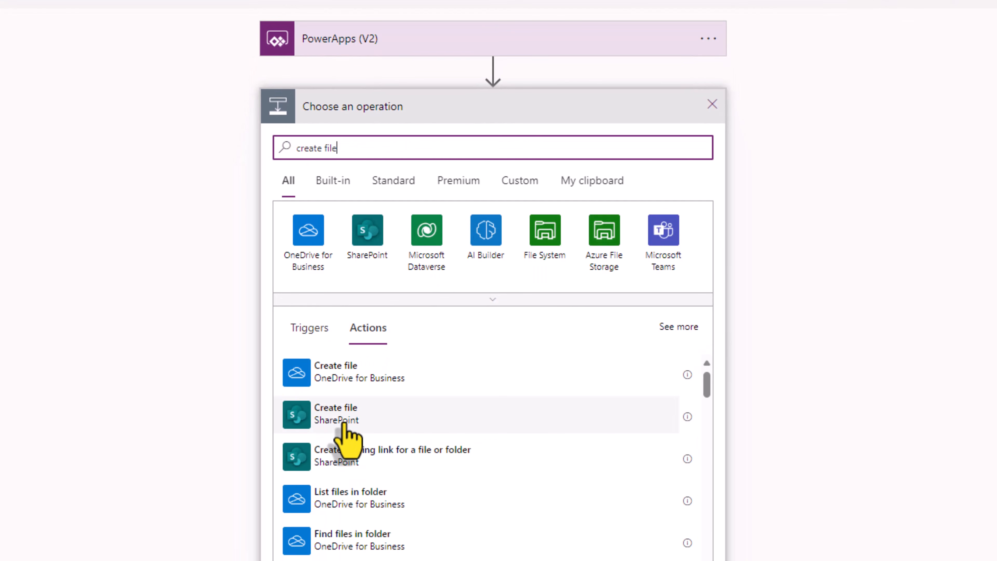
left_click(345, 423)
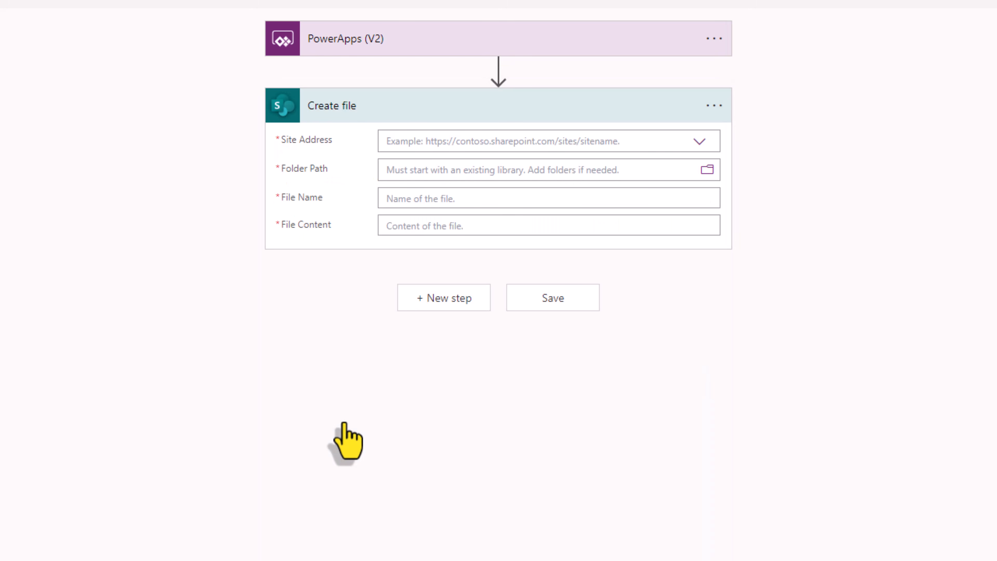
left_click(477, 148)
type("https://thepoweraddicts.sharepoint.com/sites/IT/")
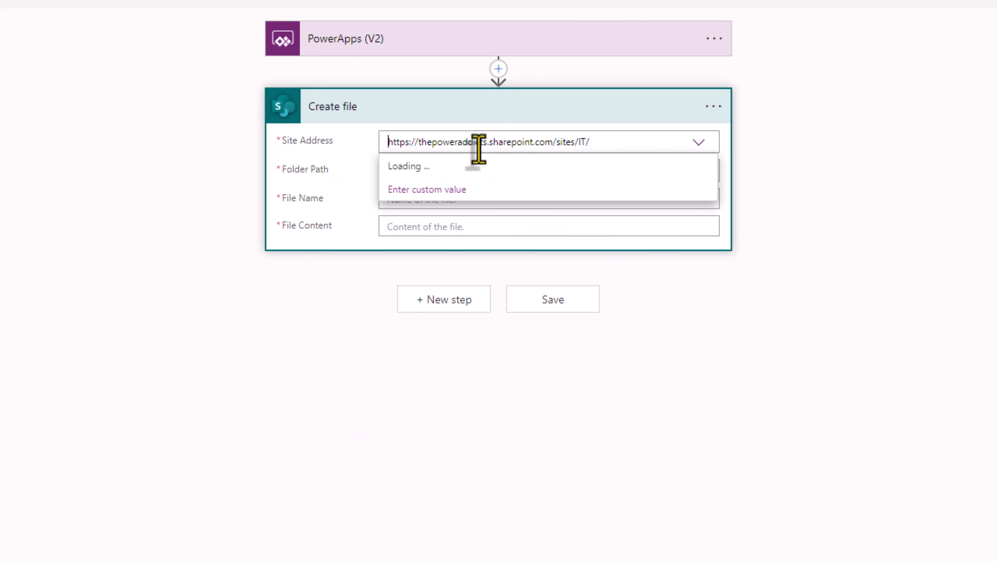
left_click(589, 145)
key("BackSpace")
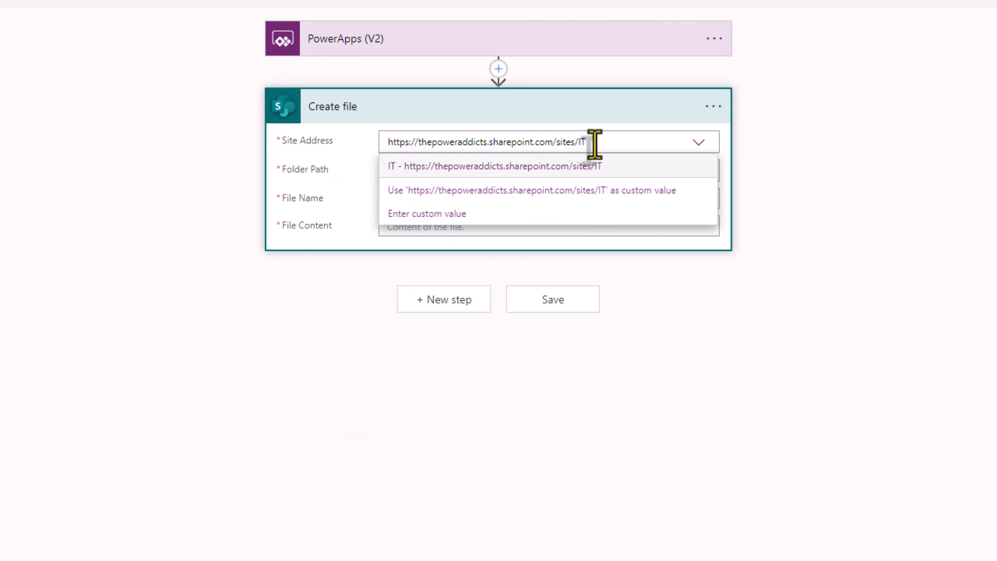
left_click(557, 174)
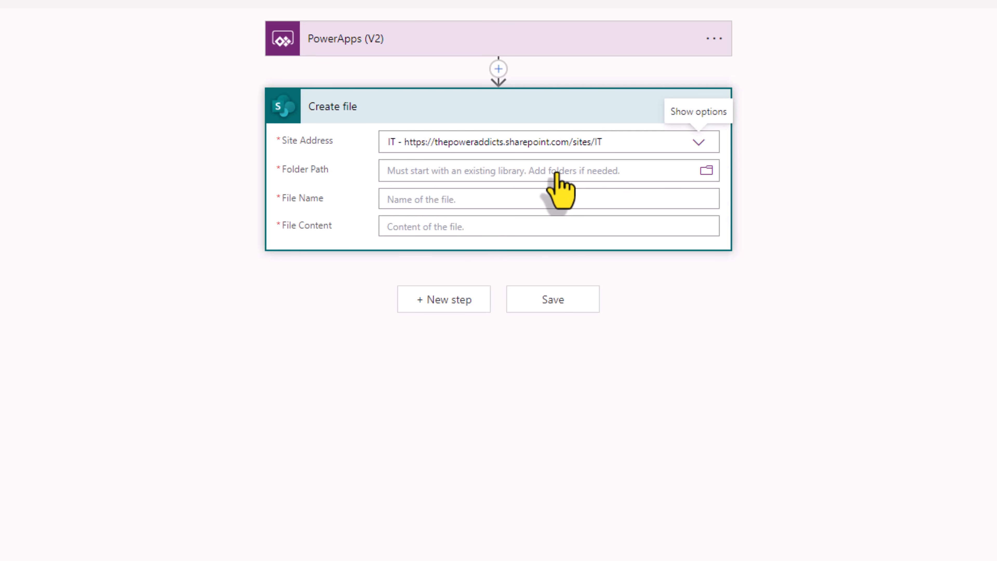
Step: Set the Folder Path to /Invoices and File Content to the trigger's File Content token
left_click(706, 170)
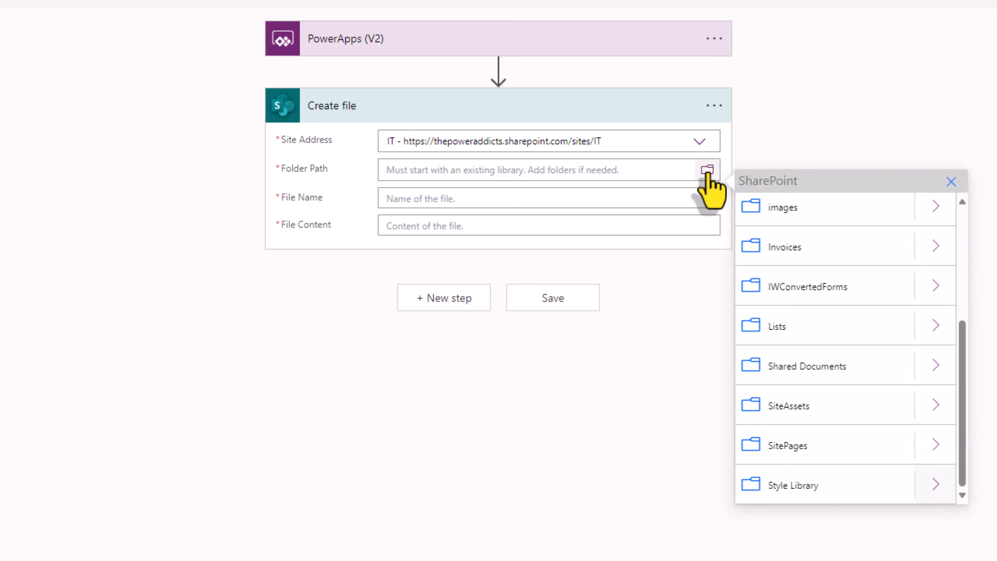
left_click(791, 250)
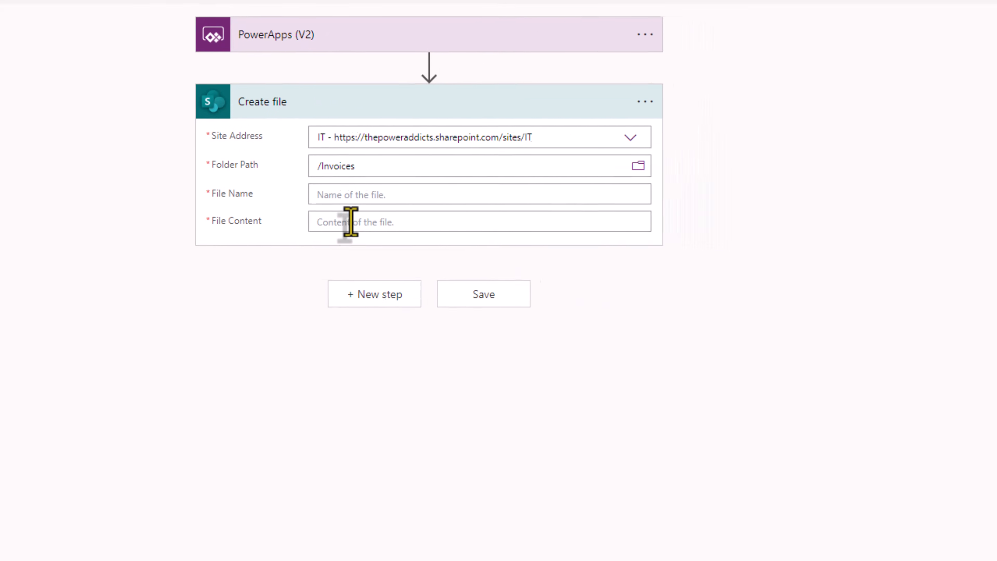
left_click(196, 28)
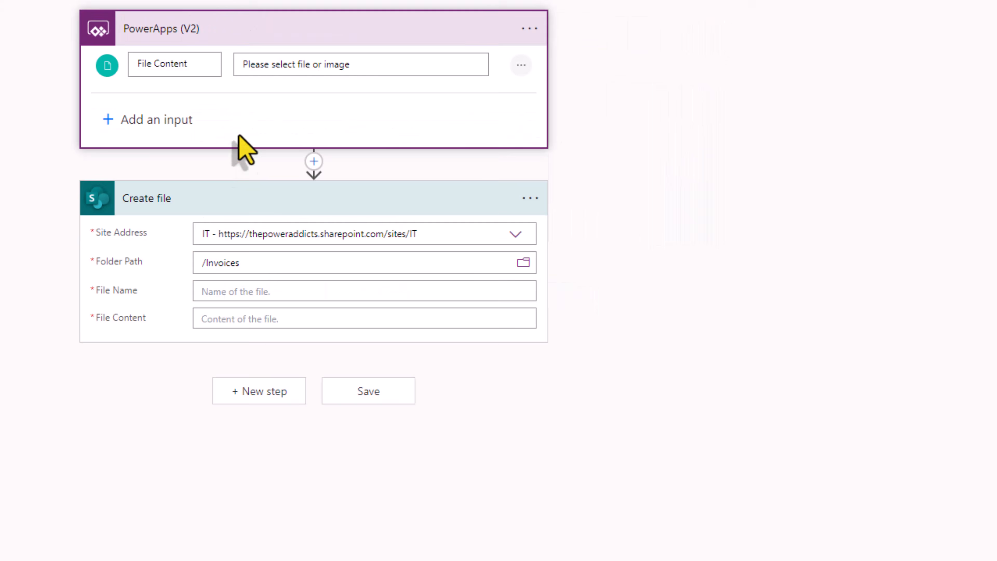
left_click(226, 321)
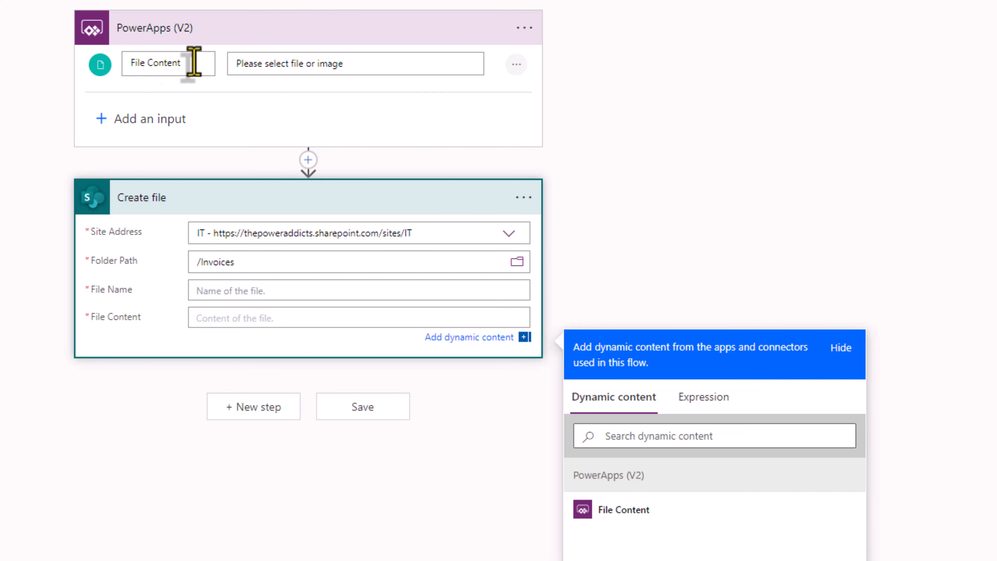
left_click(614, 511)
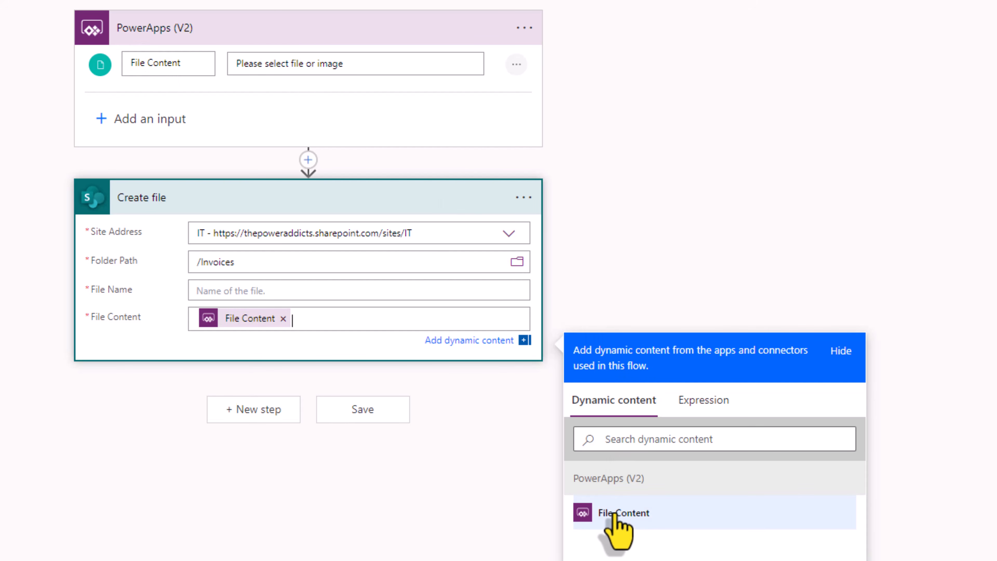
mouse_move(244, 321)
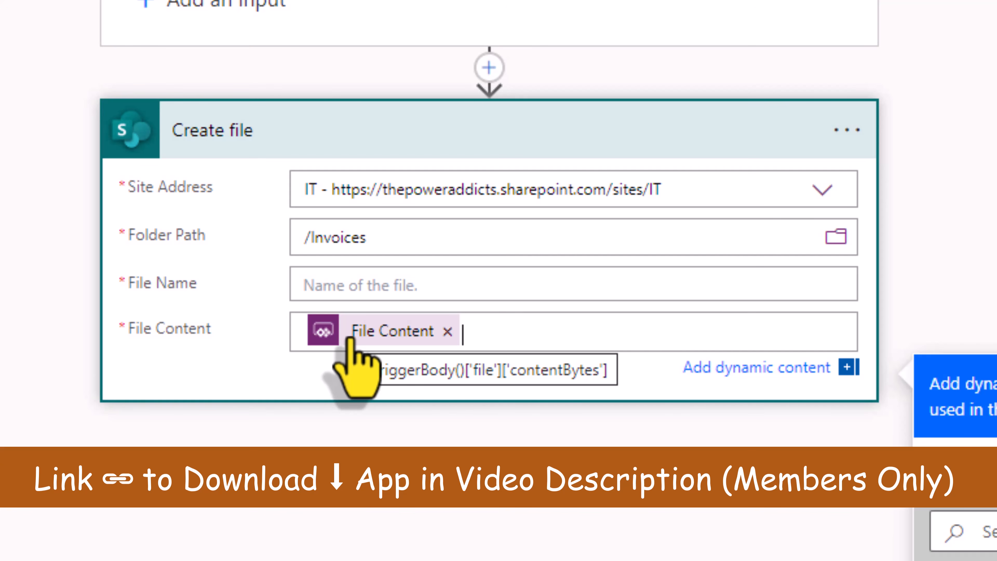
left_click_drag(393, 339, 290, 334)
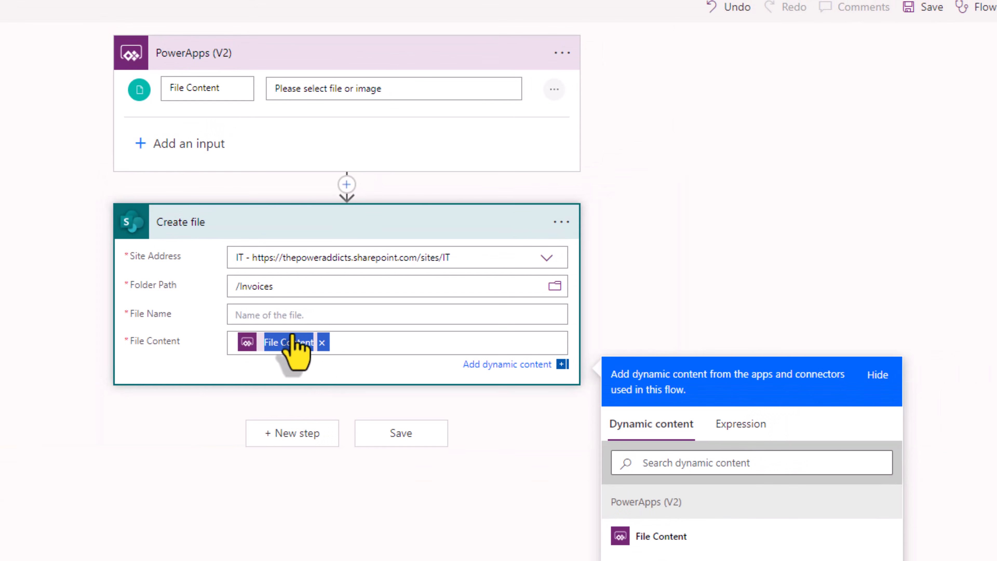
left_click(262, 314)
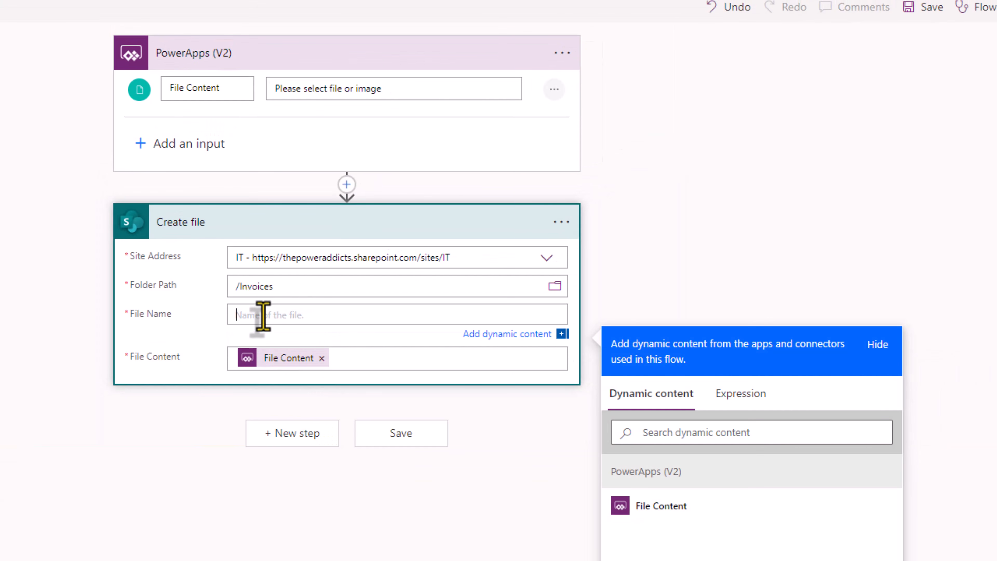
Step: Turn the pasted content expression into triggerBody()['file']['name'] and apply it as File Name
left_click(742, 393)
type("@{triggerBody()['file']['contentBytes']}")
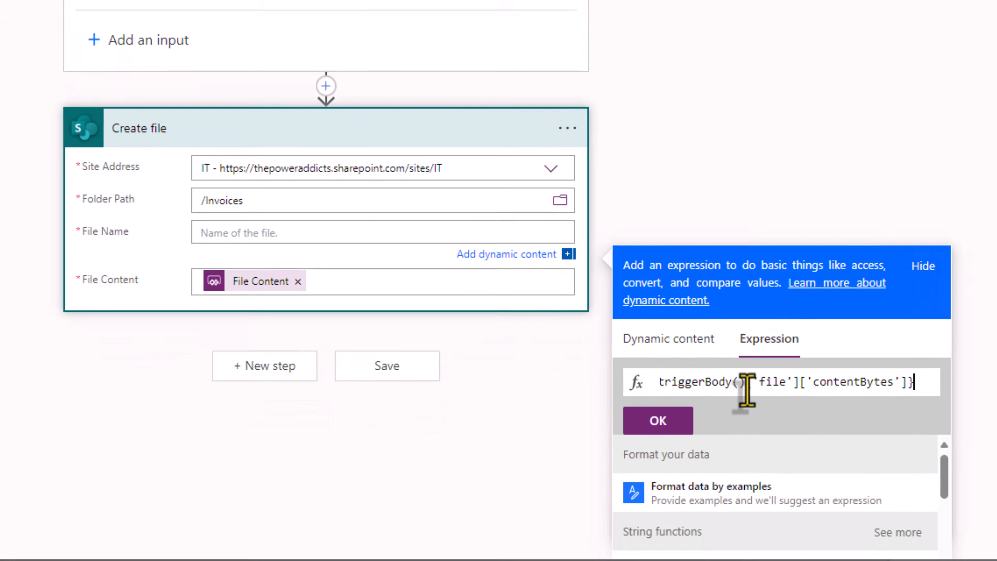
left_click_drag(721, 452, 655, 452)
left_click(682, 343)
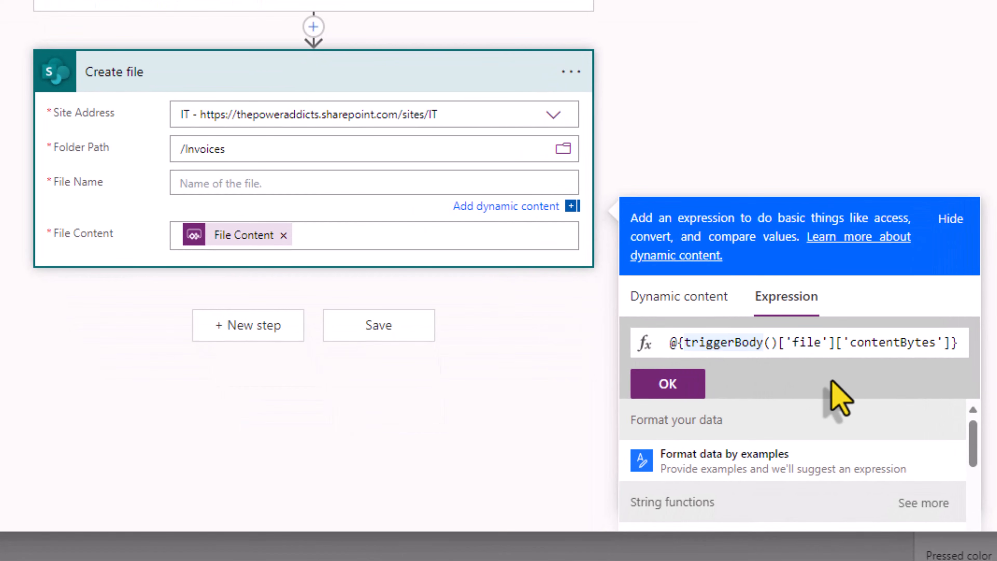
key("BackSpace")
key("BackSpace")
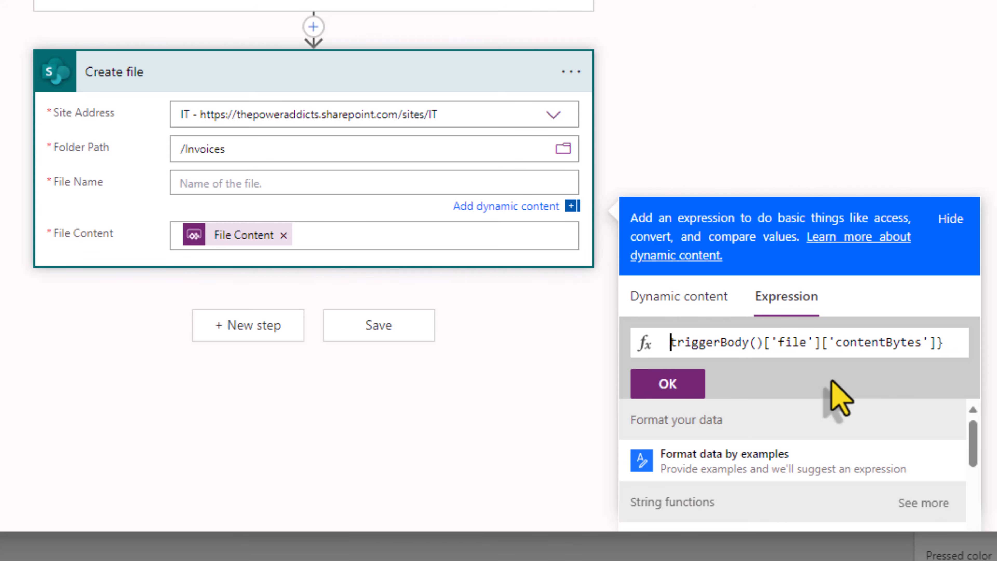
left_click(946, 345)
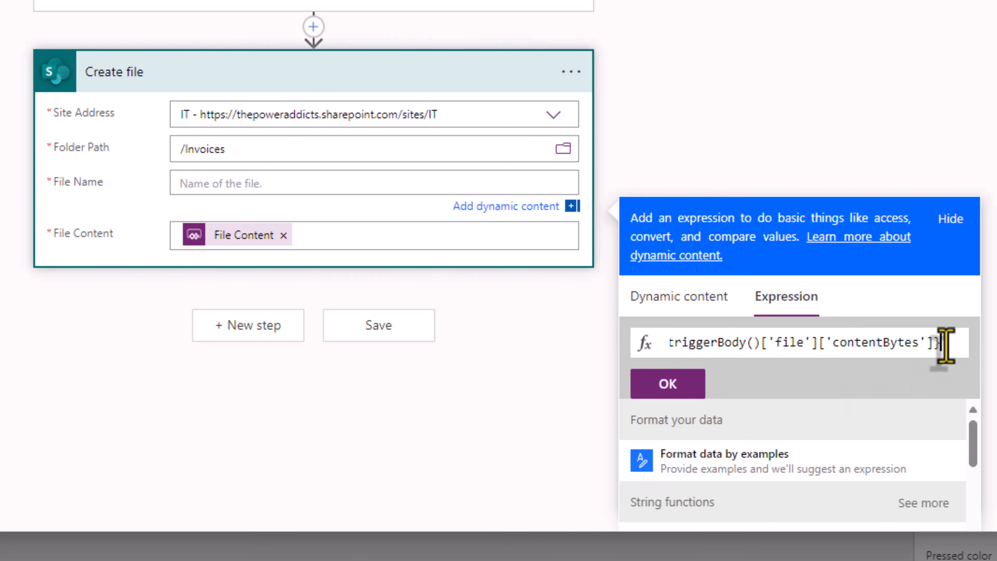
key("BackSpace")
left_click_drag(945, 345, 666, 345)
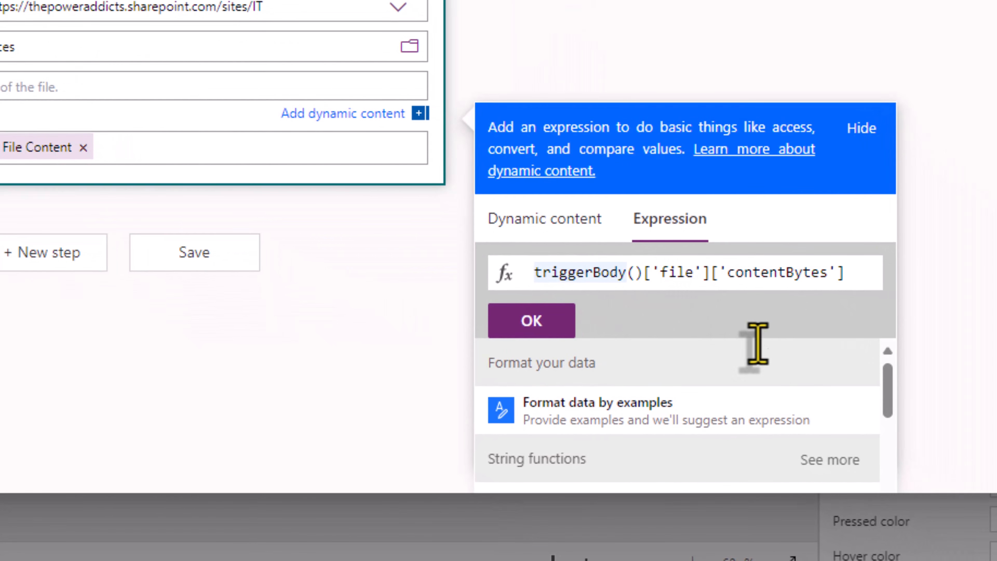
double_click(769, 279)
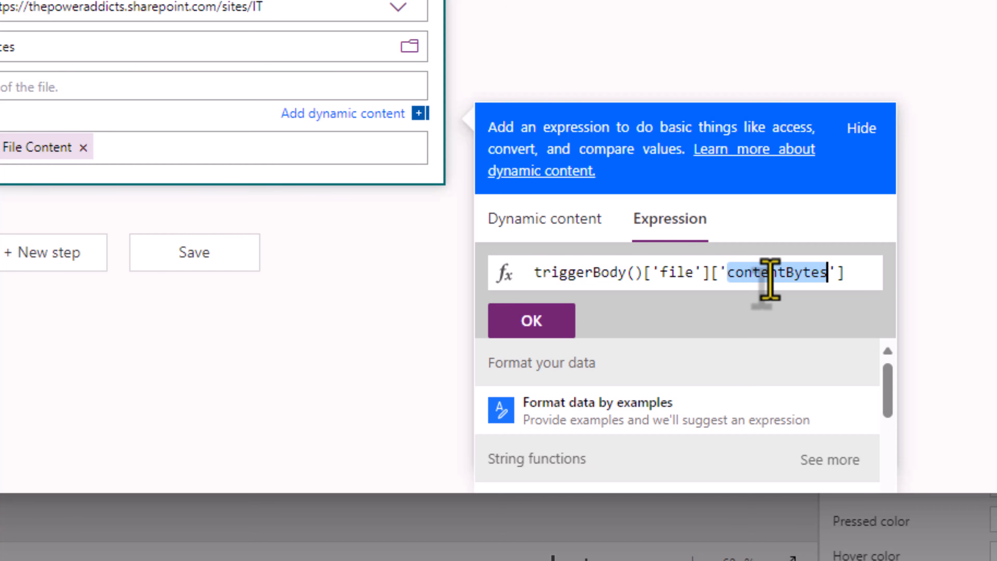
type("name")
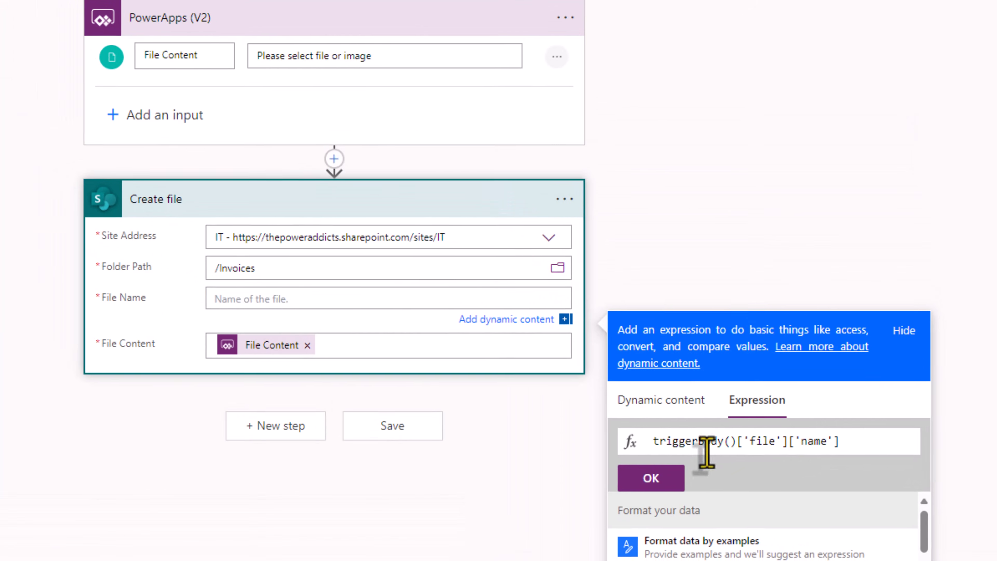
left_click(652, 478)
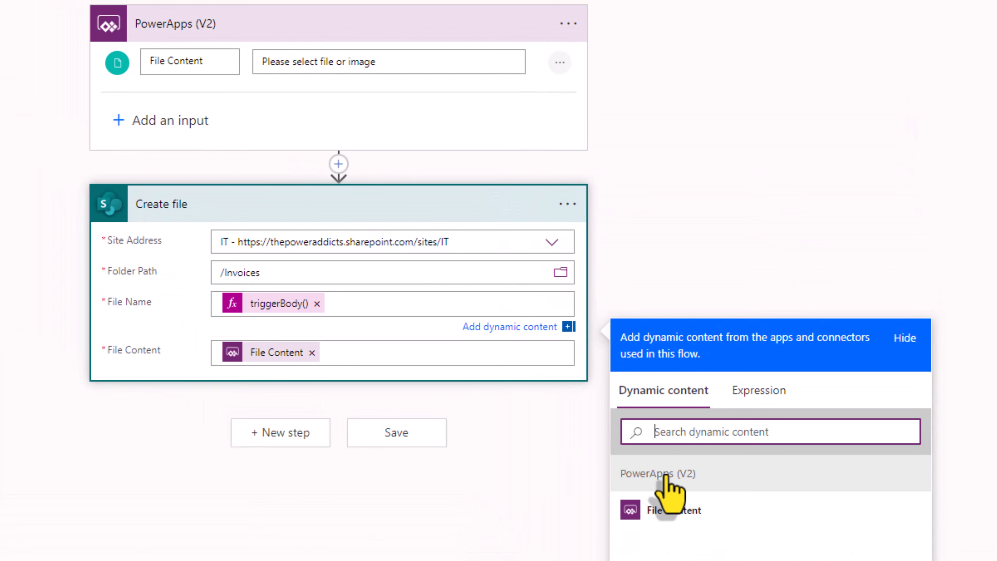
Step: Add a Respond to a PowerApp or flow step returning text output 'file uploaded' set to yes
left_click(545, 457)
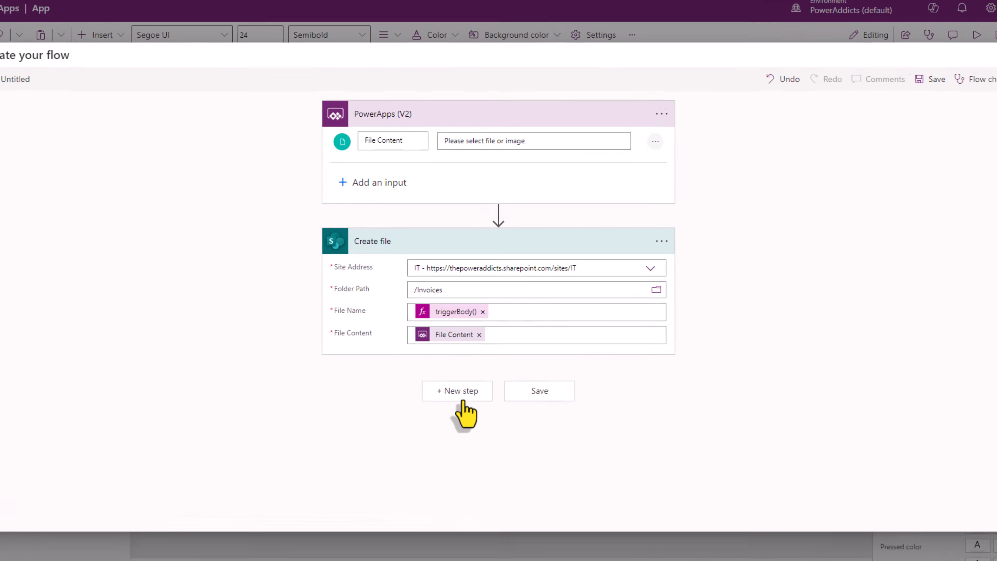
left_click(461, 397)
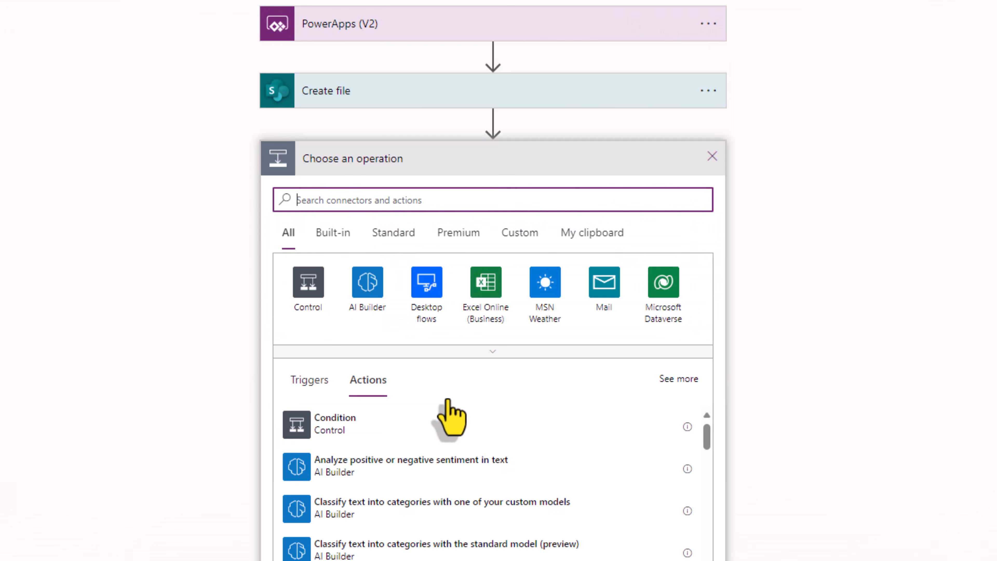
type("respond to a powerapp")
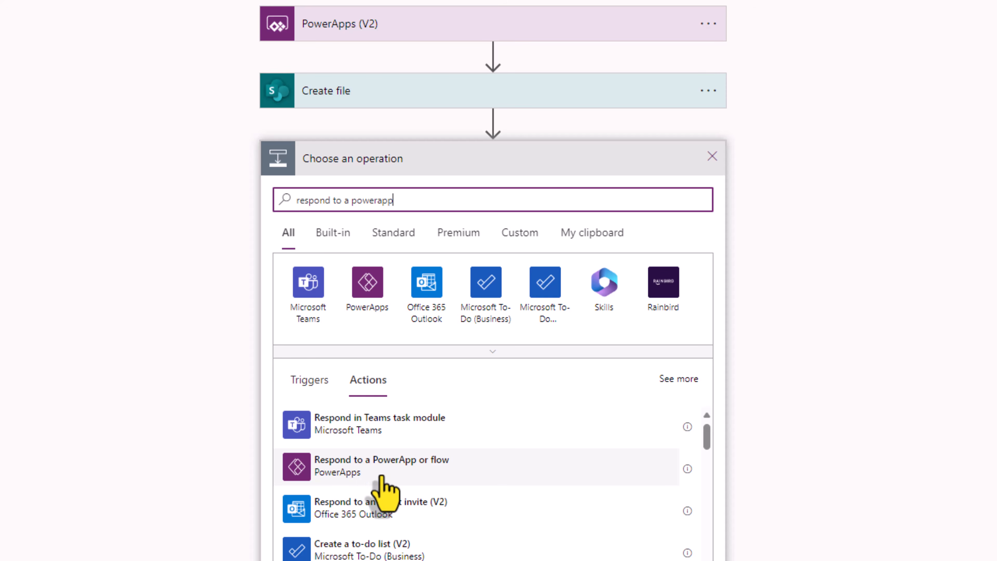
left_click(343, 482)
left_click(293, 203)
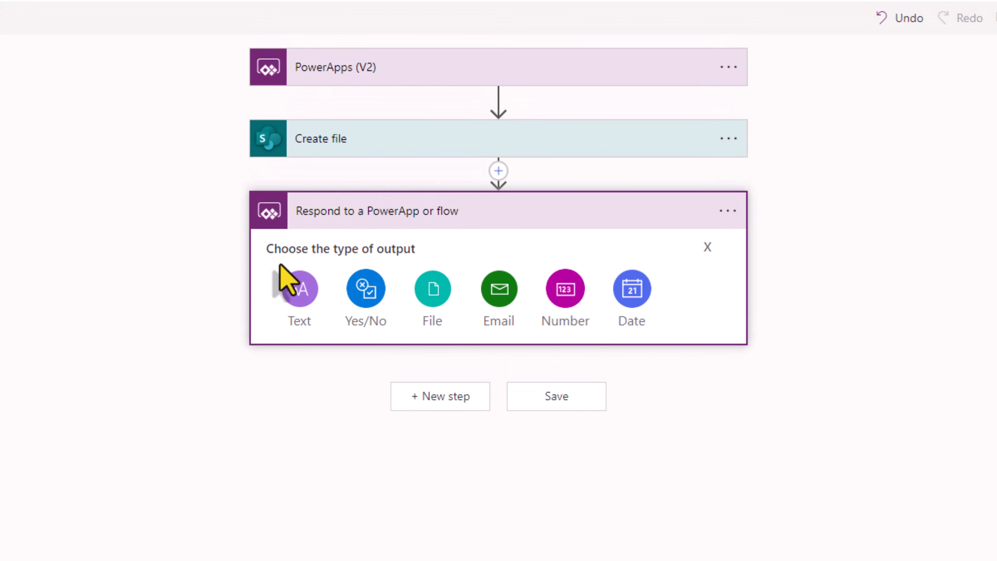
left_click(301, 298)
type("file uploaded")
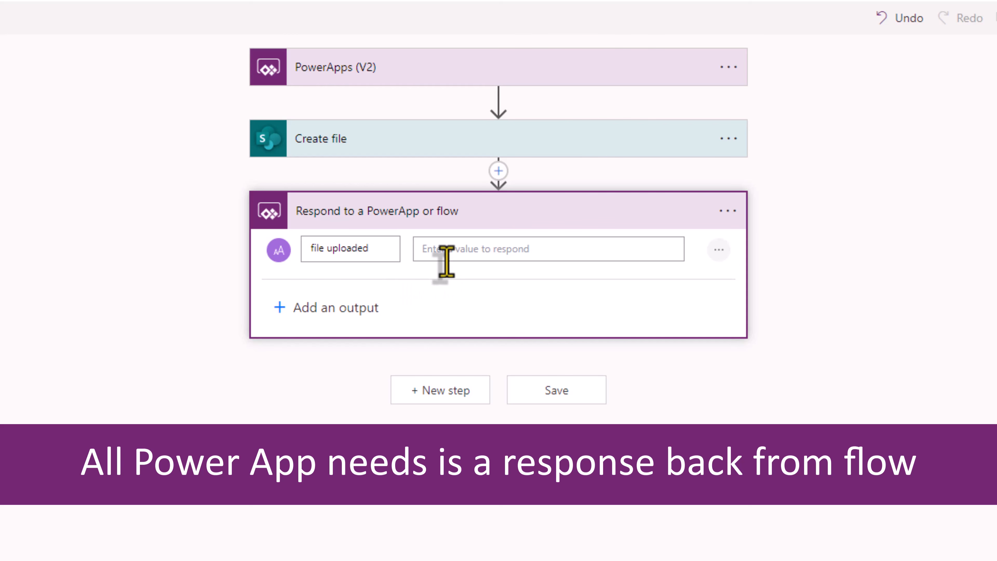
left_click(494, 252)
type("yes")
left_click(264, 510)
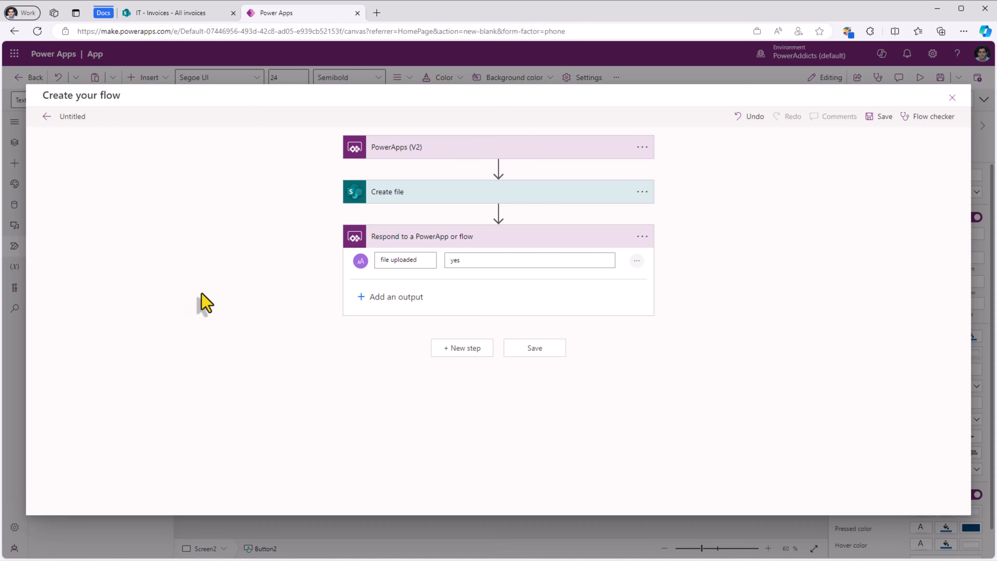
Step: Rename the Untitled flow to 'Upload file to SharePoint' and save it
left_click(72, 120)
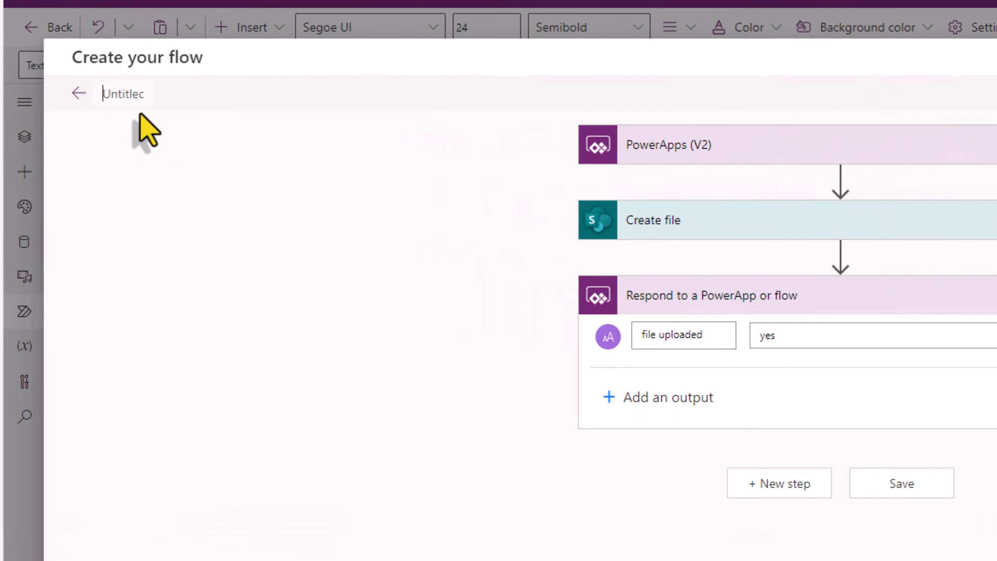
key("ctrl+a")
type("Upload file to SharePoint")
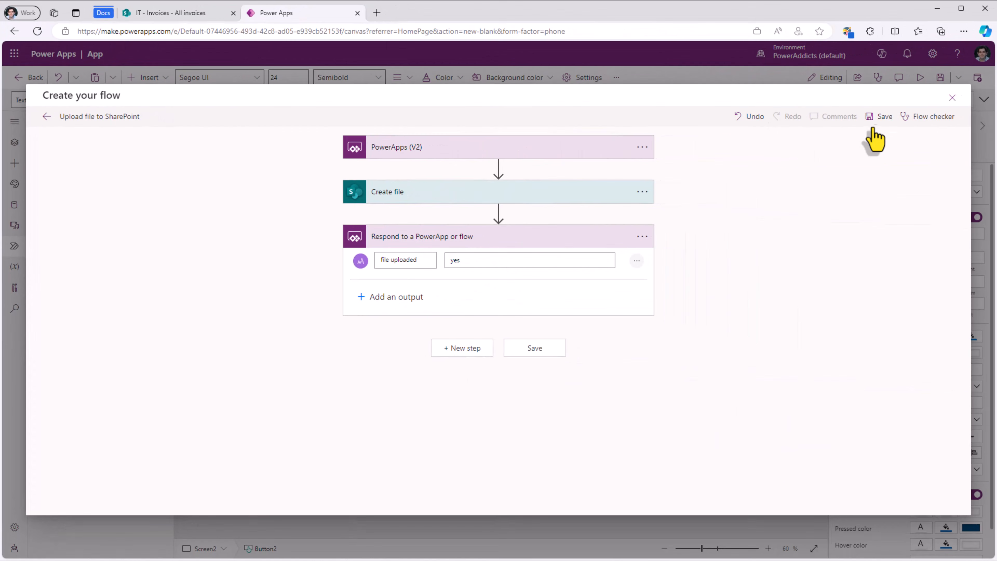
left_click(881, 117)
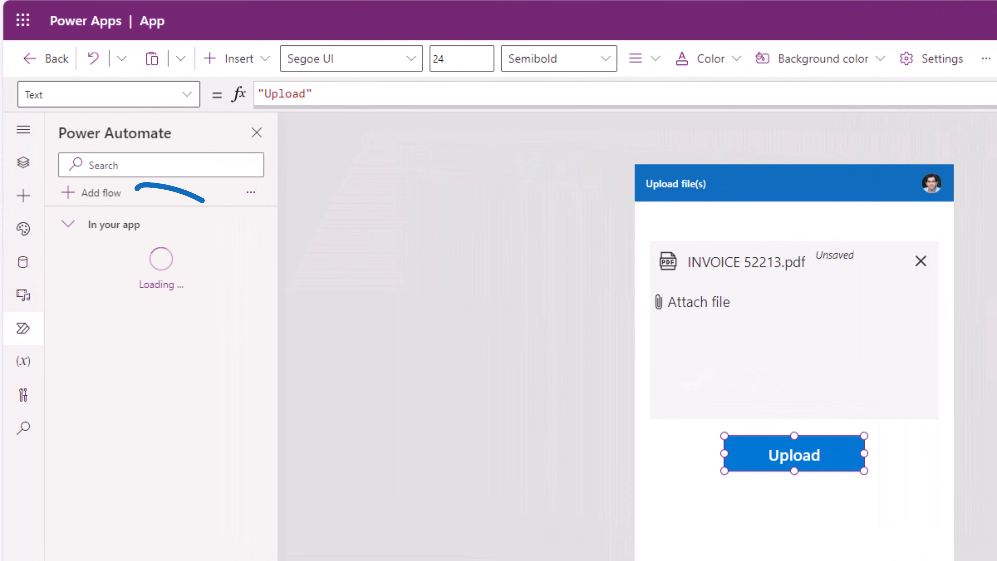
mouse_move(158, 273)
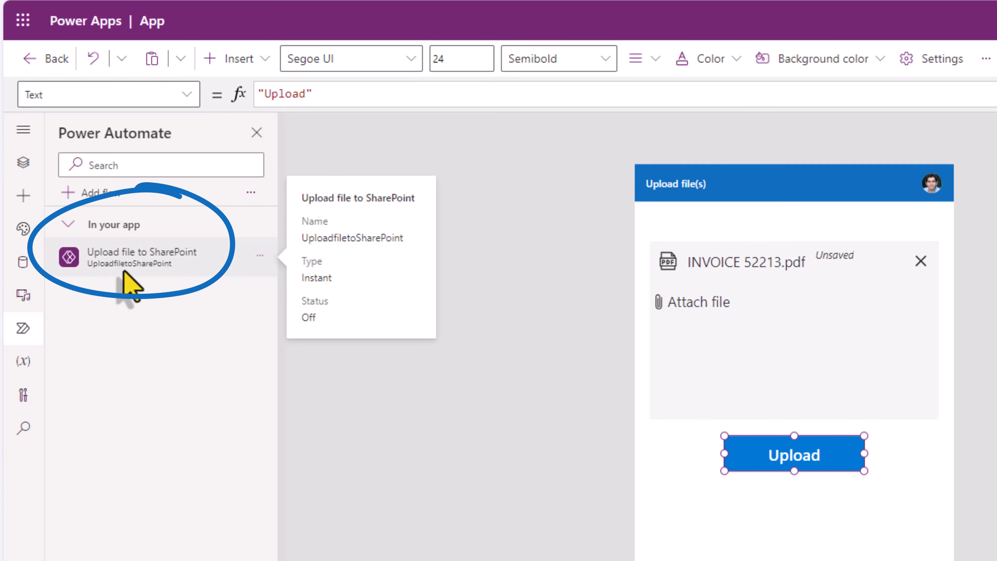
left_click(23, 163)
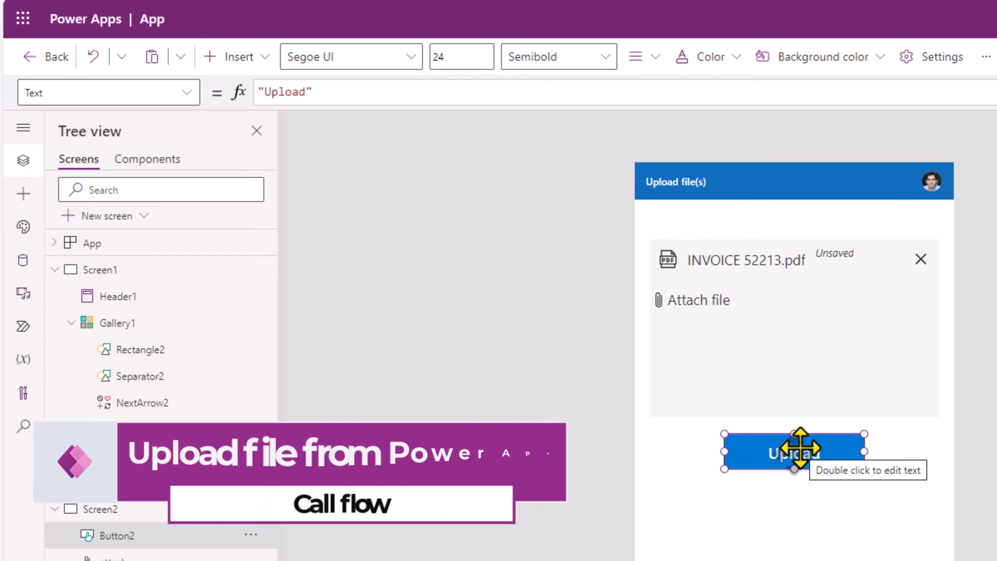
Step: Switch the Upload button's formula bar to OnSelect, selecting the existing false value
left_click(106, 92)
type("OnS")
key("Return")
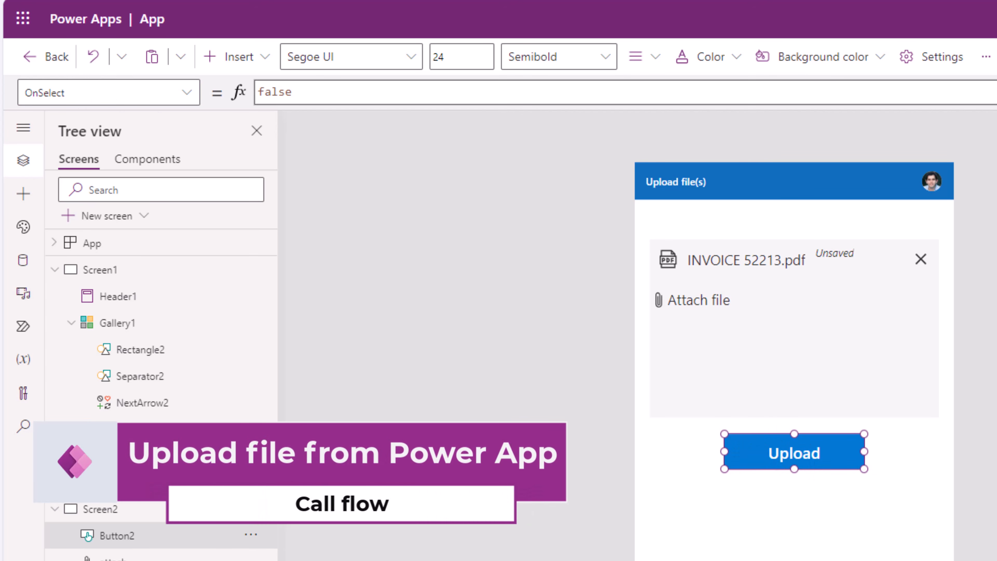
left_click(473, 94)
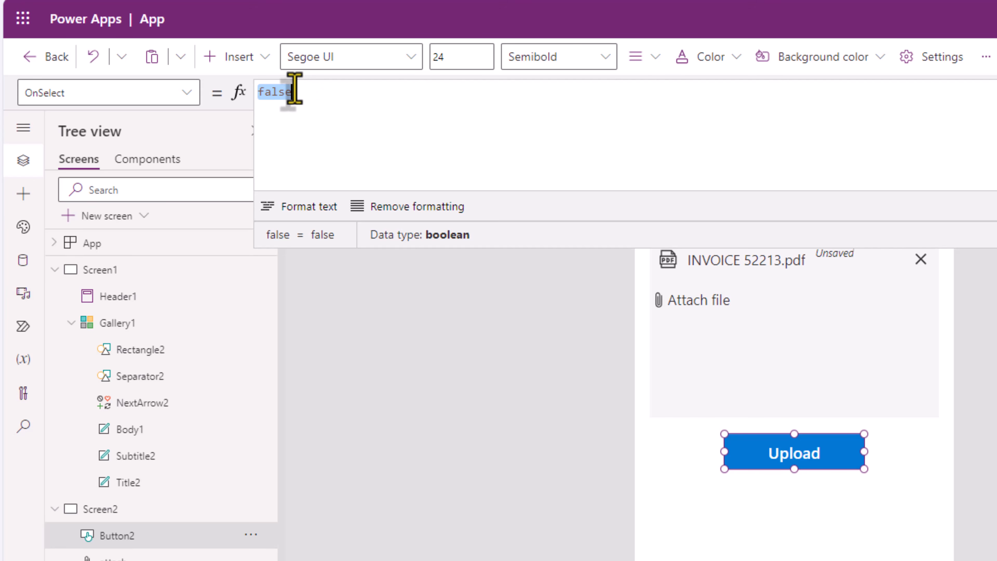
Step: Begin the OnSelect formula as UploadfiletoSharePoint.Run({file:{name: attach
type("uplo")
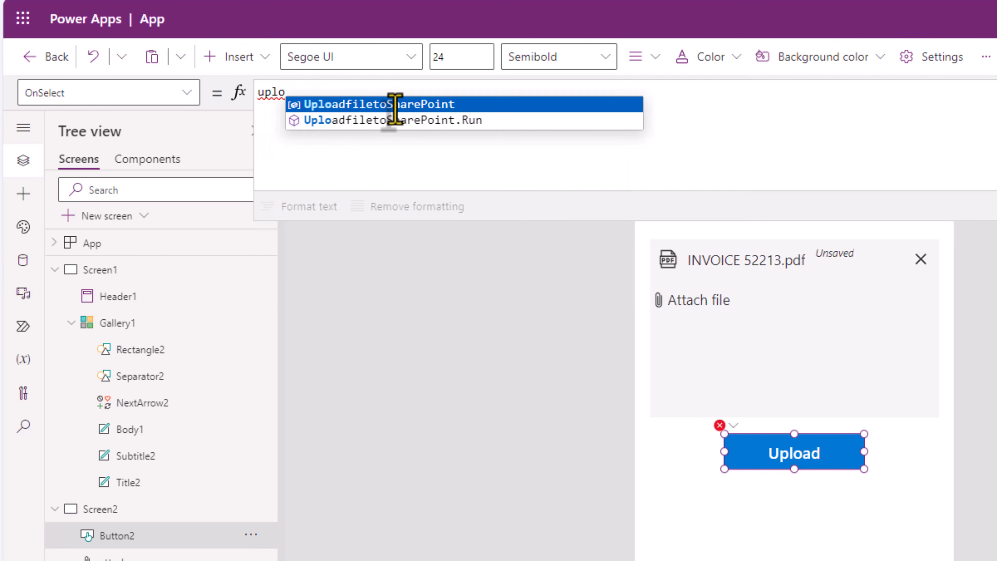
type("adfile")
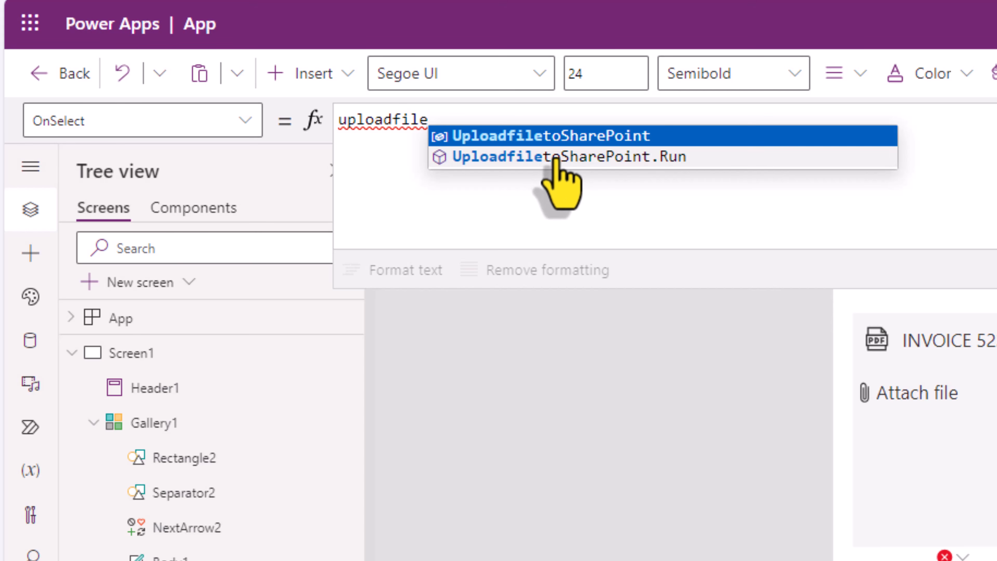
left_click(555, 157)
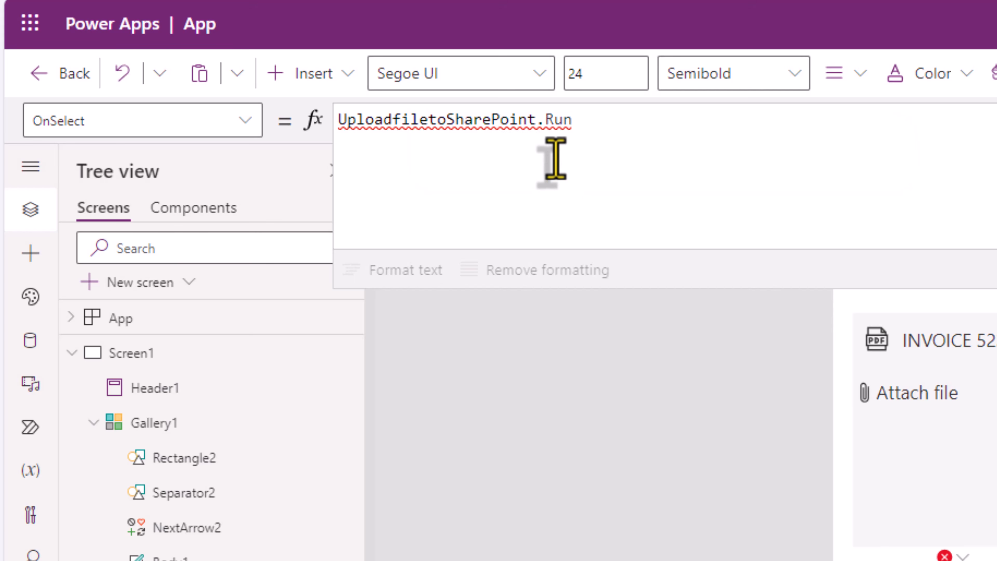
type("(")
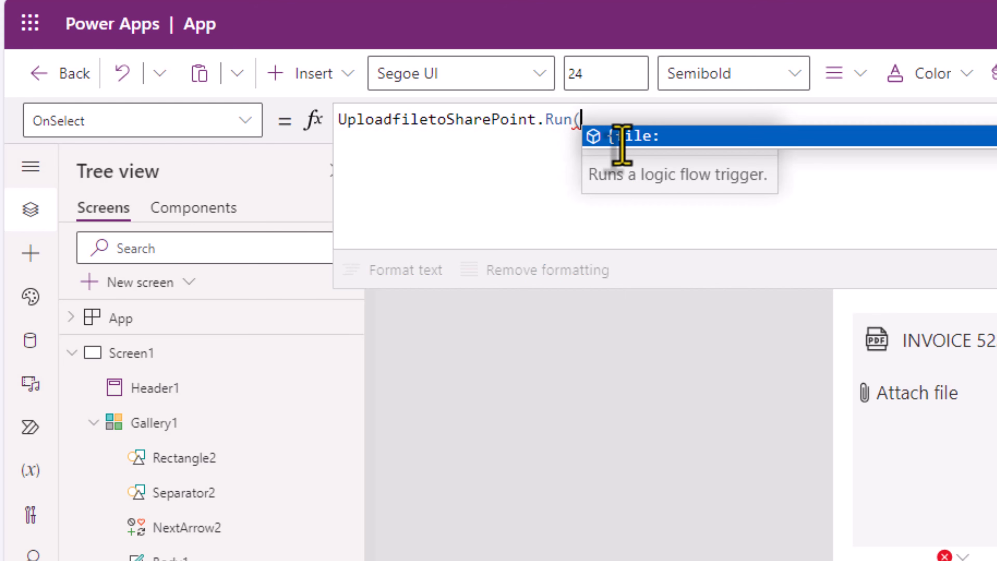
left_click(649, 142)
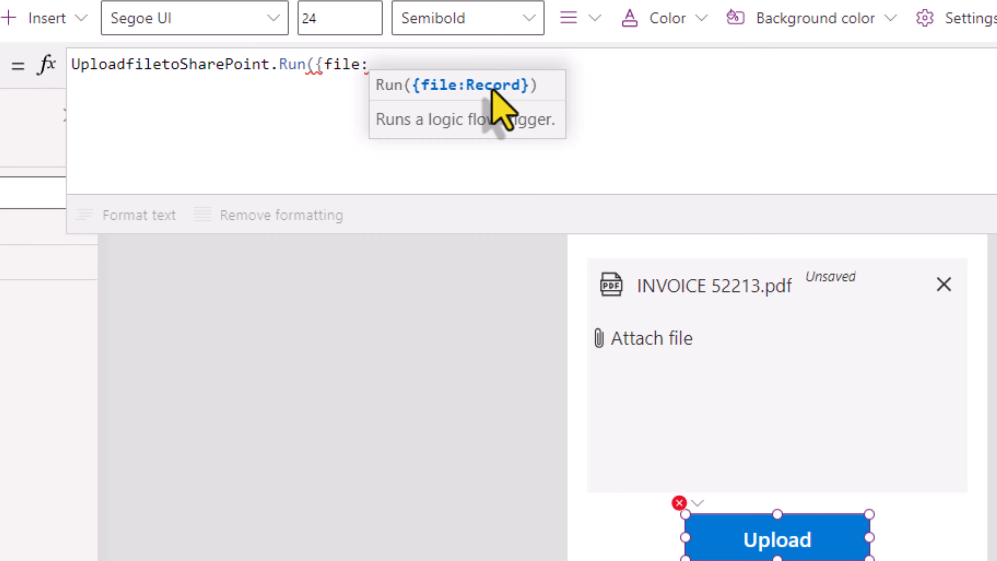
left_click(382, 73)
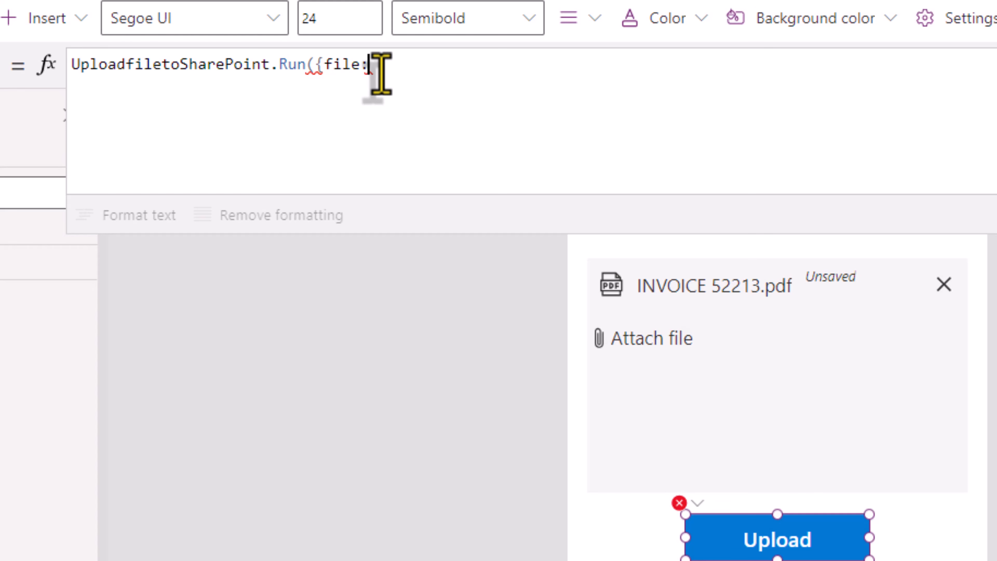
type("{")
key("Left")
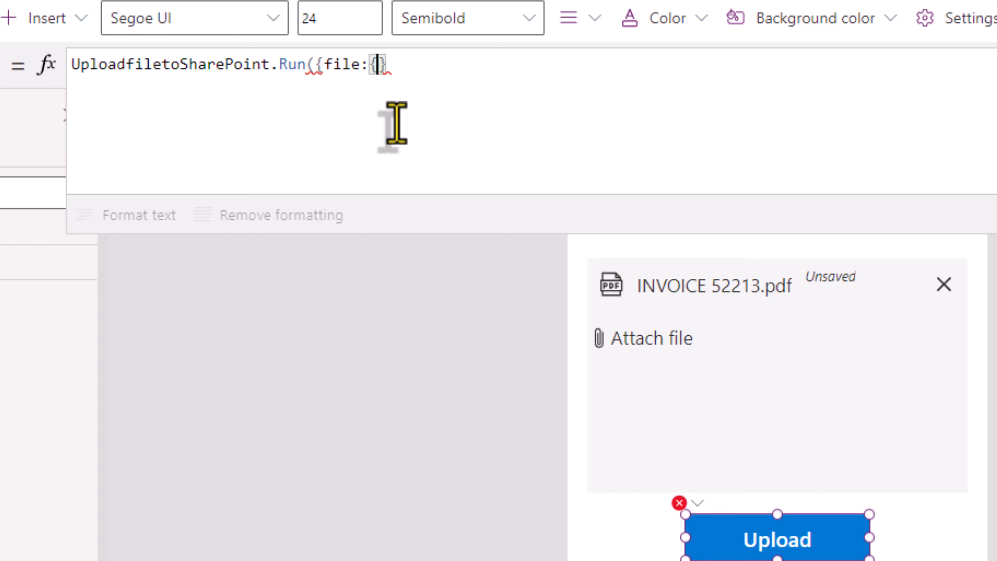
type("name")
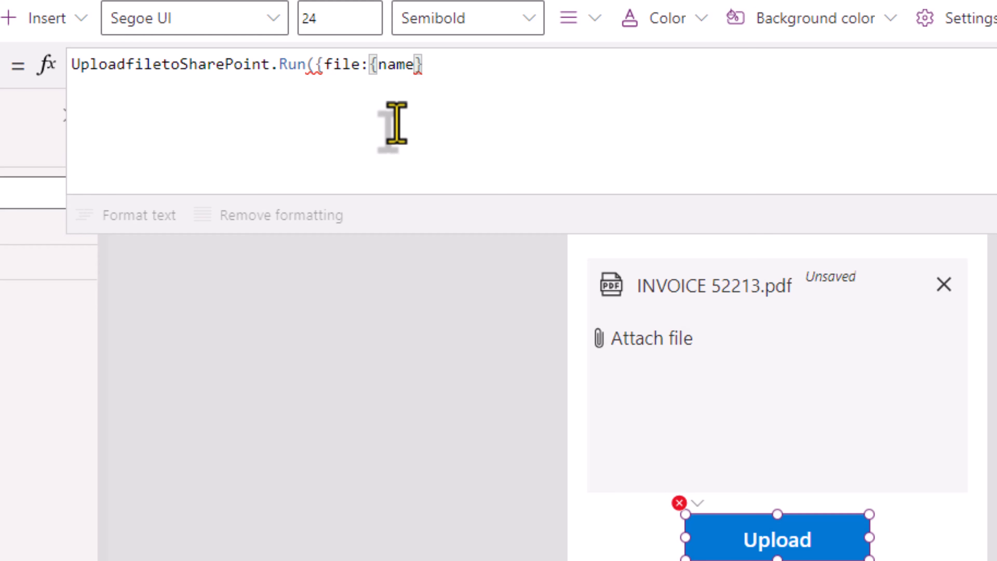
type(":")
type(" attach")
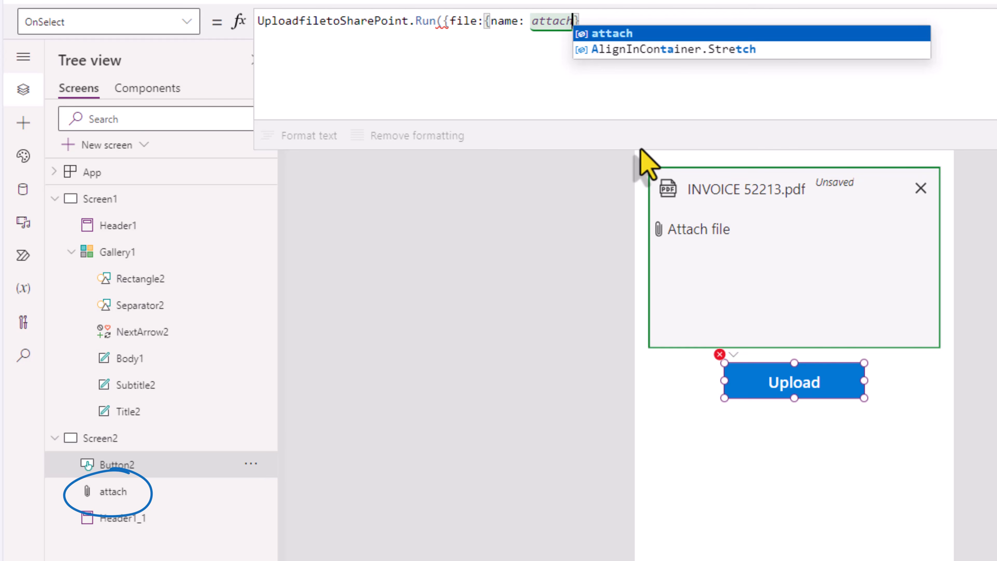
type(".")
Step: Set the file's name to First(attach.Attachments).Name
key("Tab")
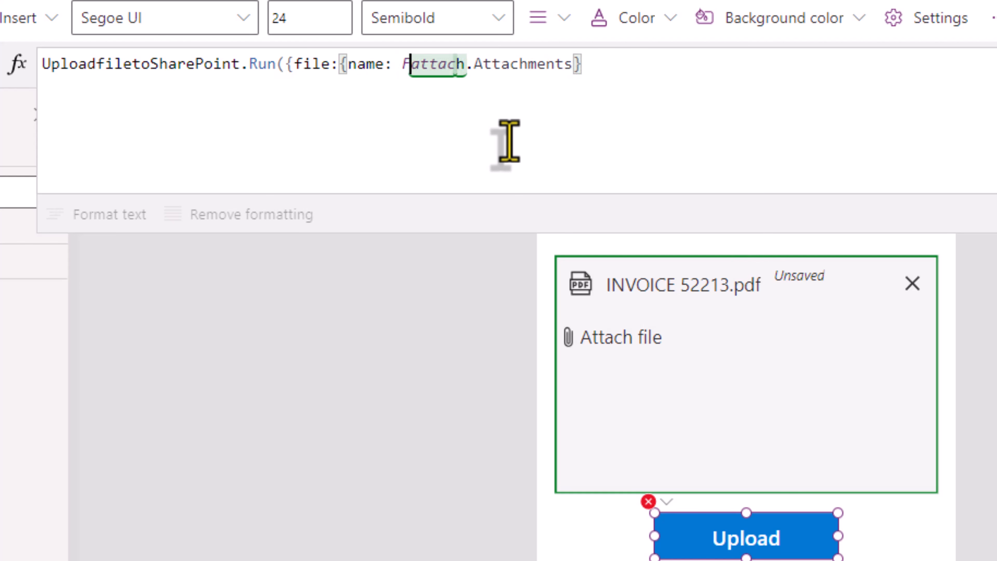
type("First(")
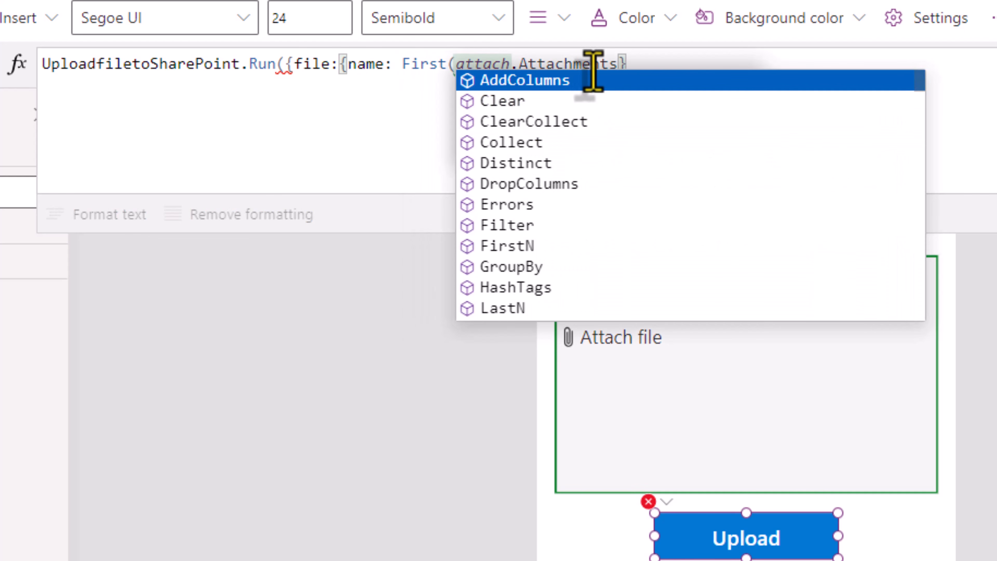
left_click(617, 62)
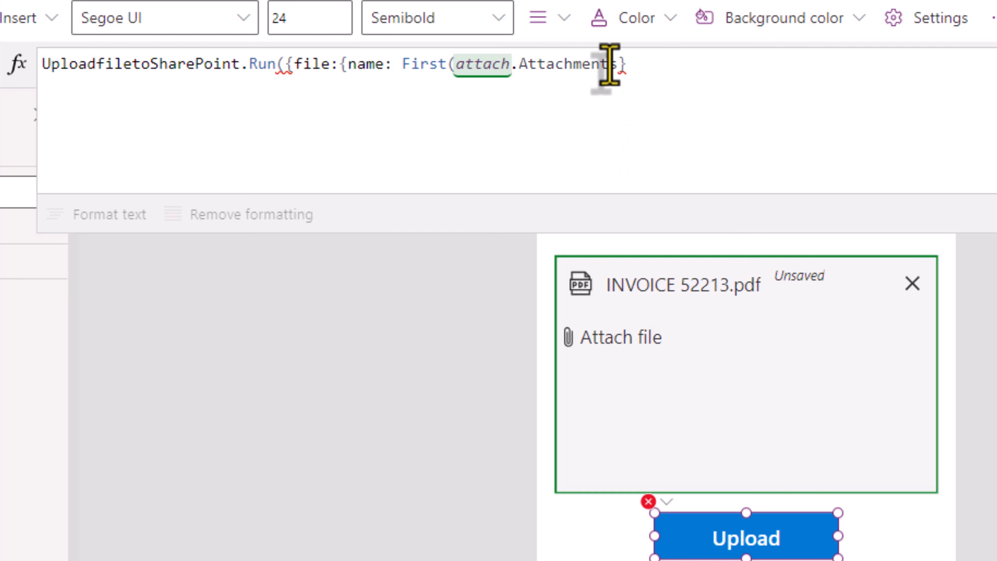
type(")")
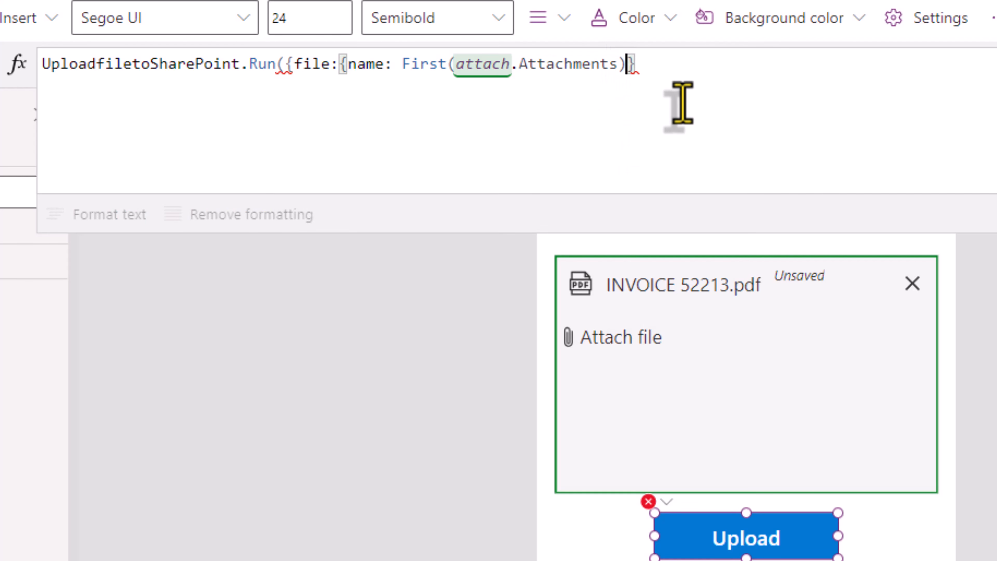
type(".")
left_click(717, 87)
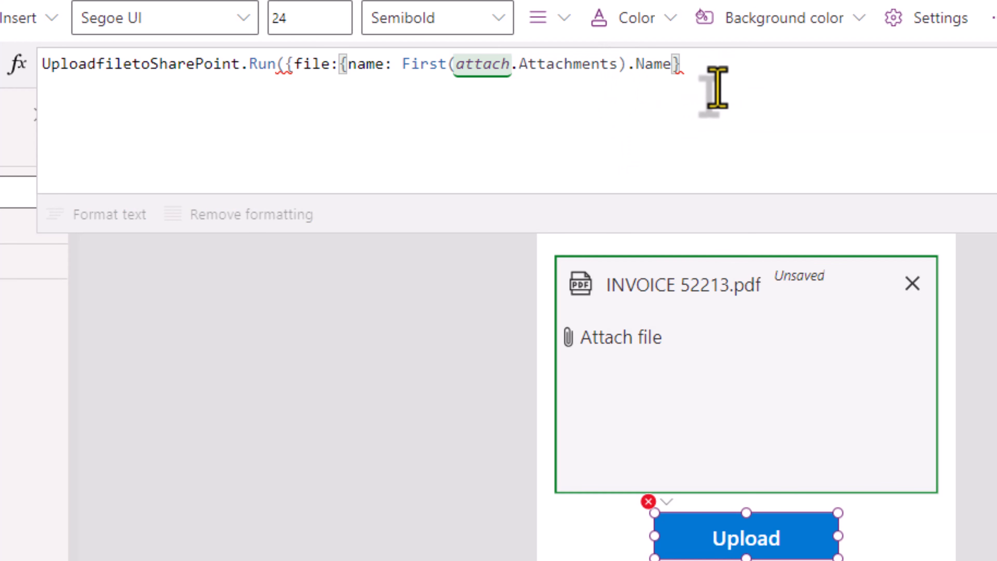
Step: Add contentBytes: First(attach.Attachments).Value and close the formula with })
type(",")
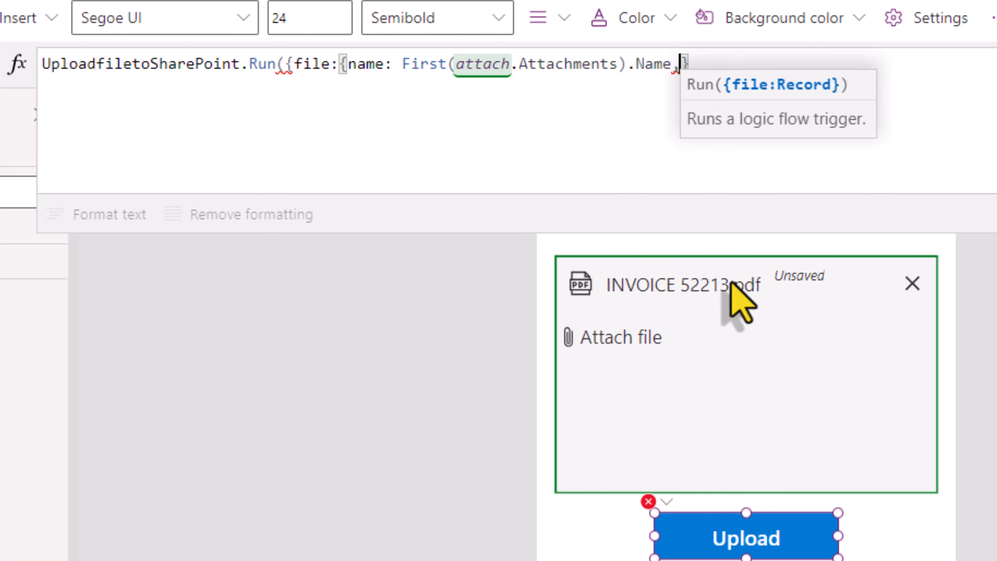
type("contentByte")
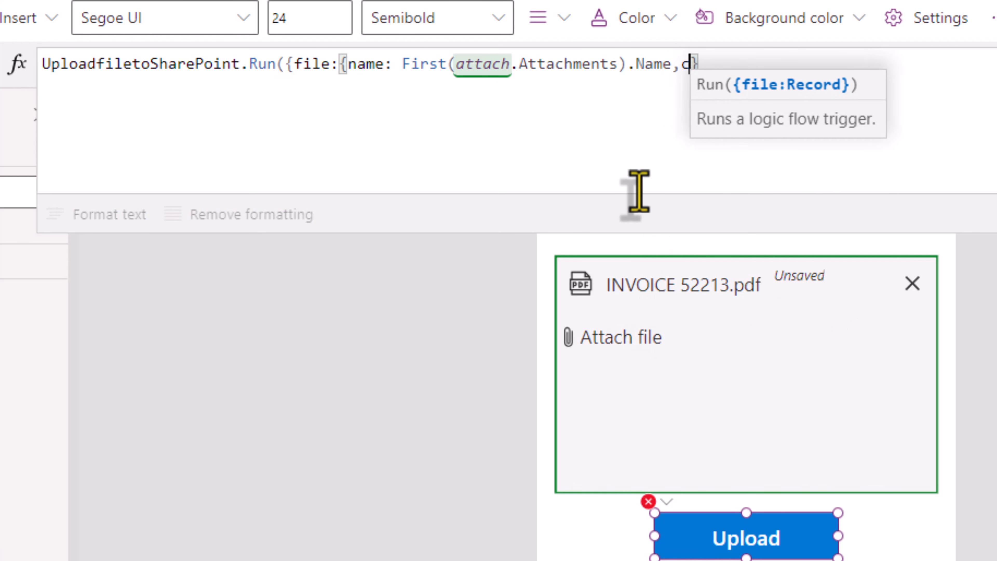
type("s:")
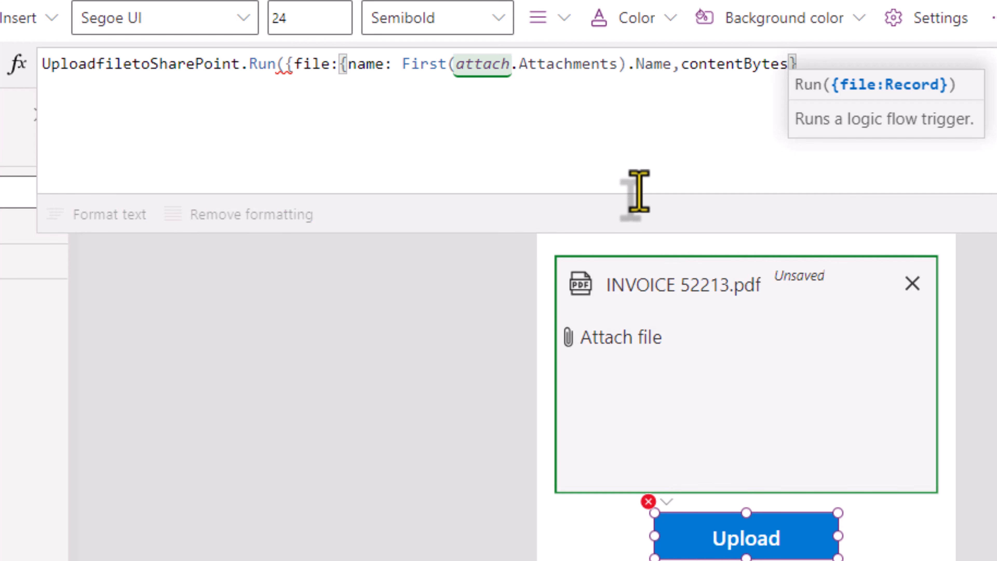
type("First(attach.Attachments)")
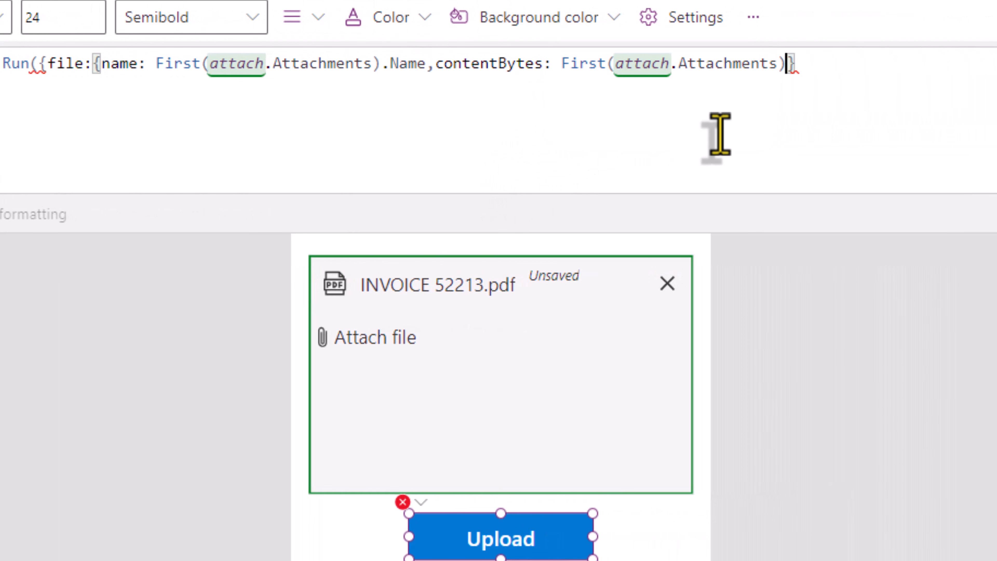
type(".")
key("Down")
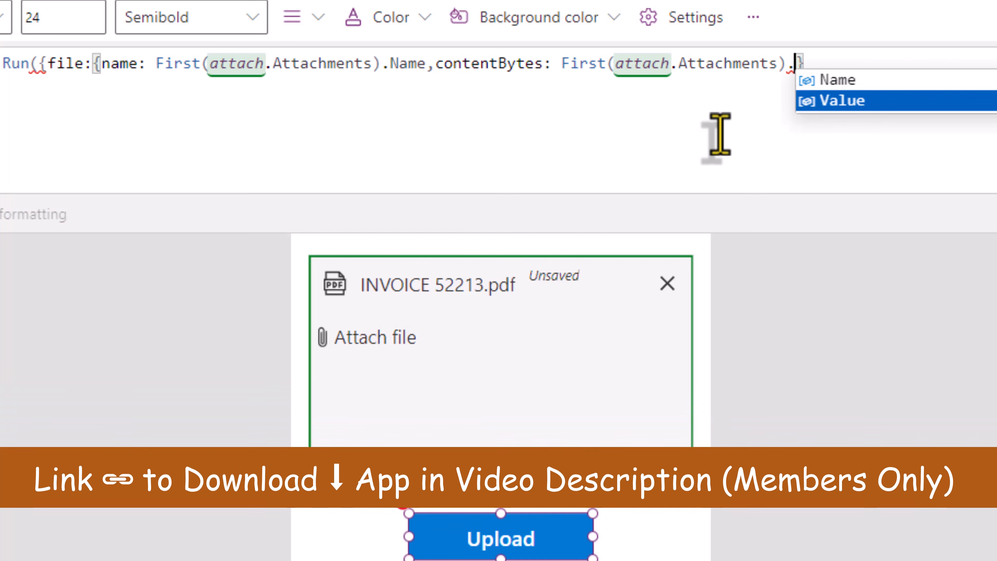
key("Tab")
left_click(880, 59)
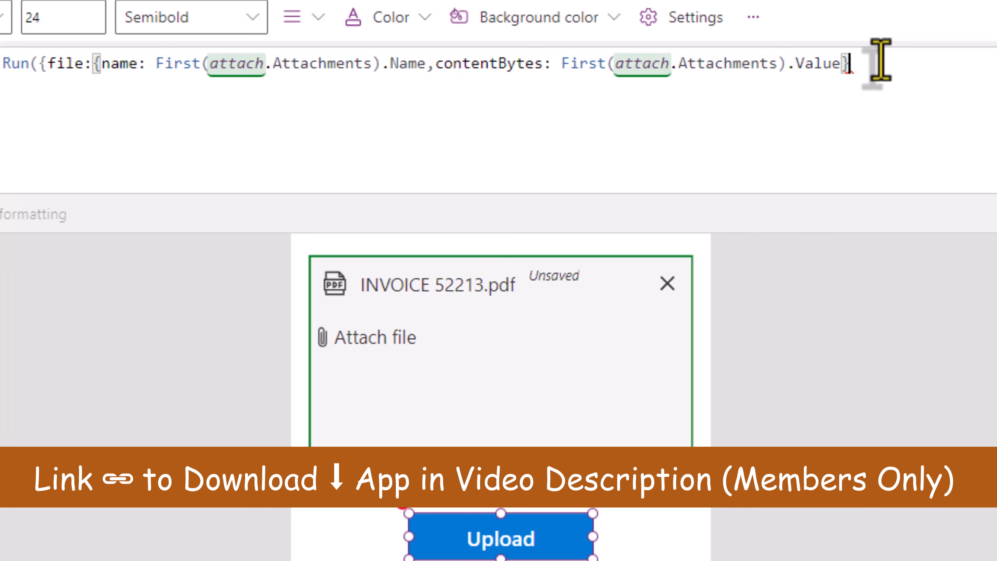
type("}")
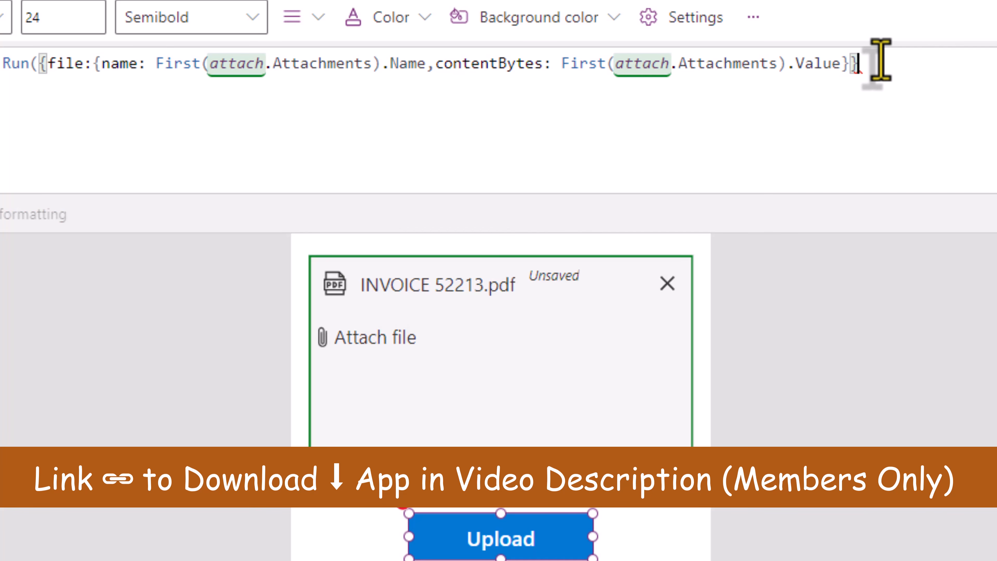
type(")")
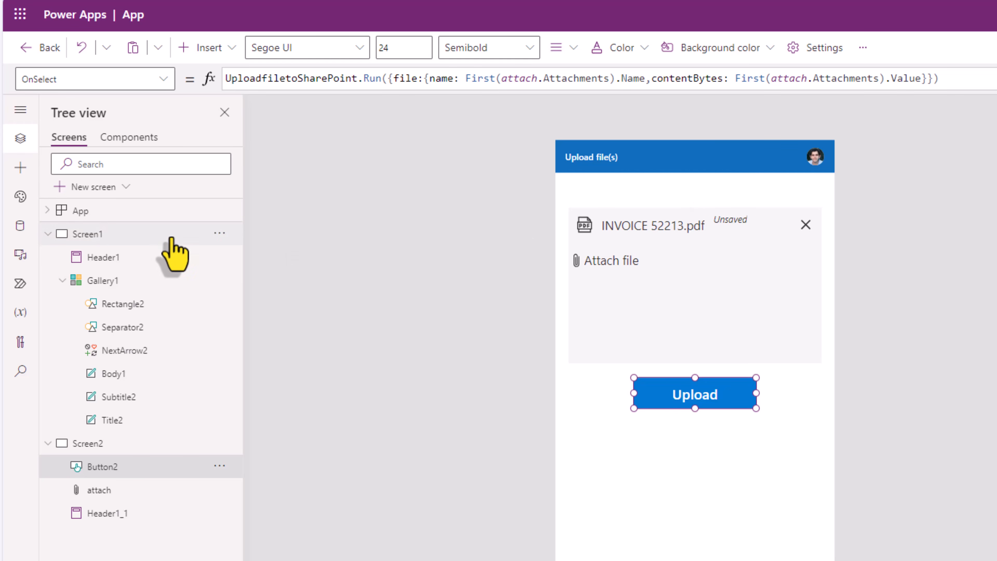
Step: Add an Upload file(s) button on the Home screen with OnSelect Navigate(Screen2), and test it
left_click(95, 236)
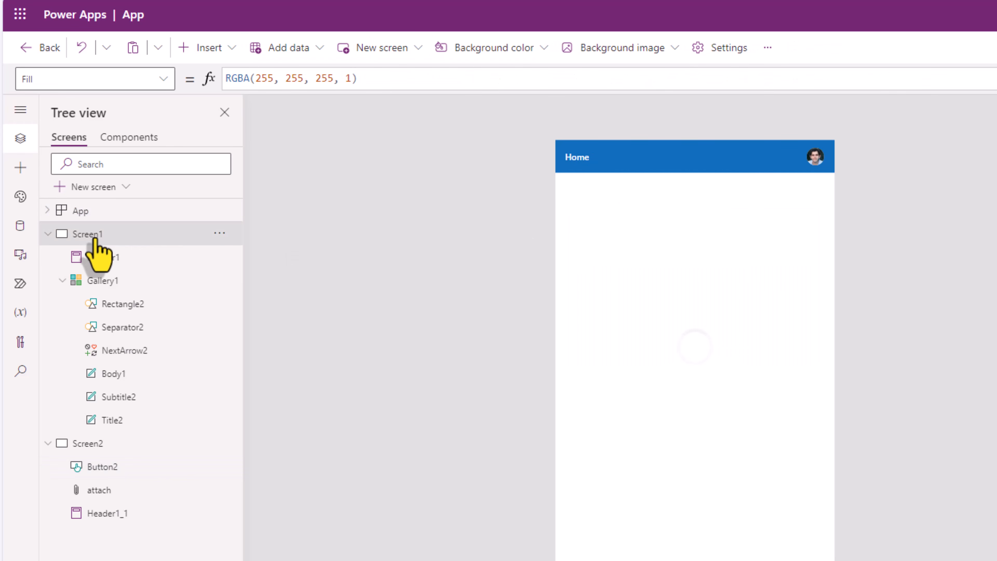
left_click(20, 167)
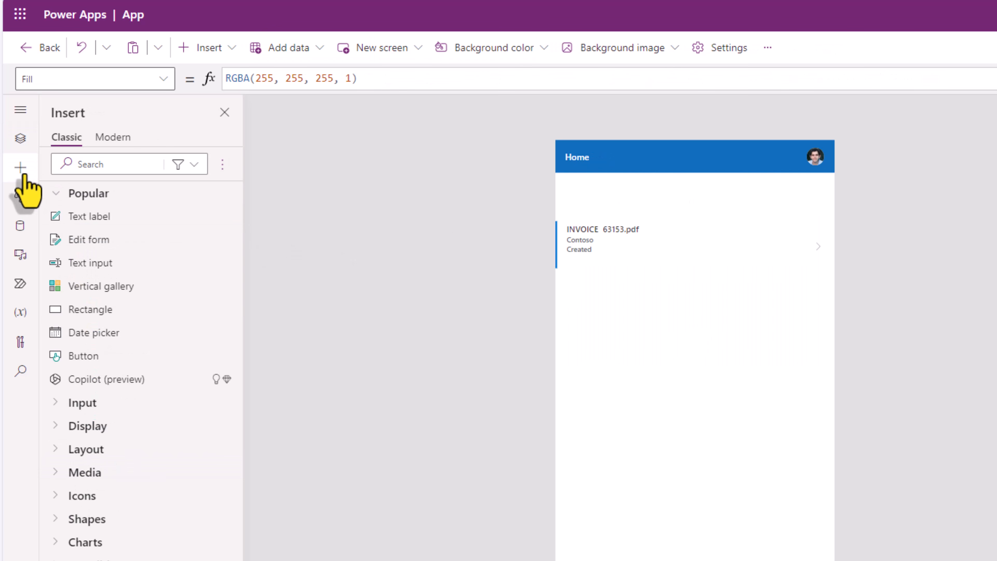
left_click(113, 367)
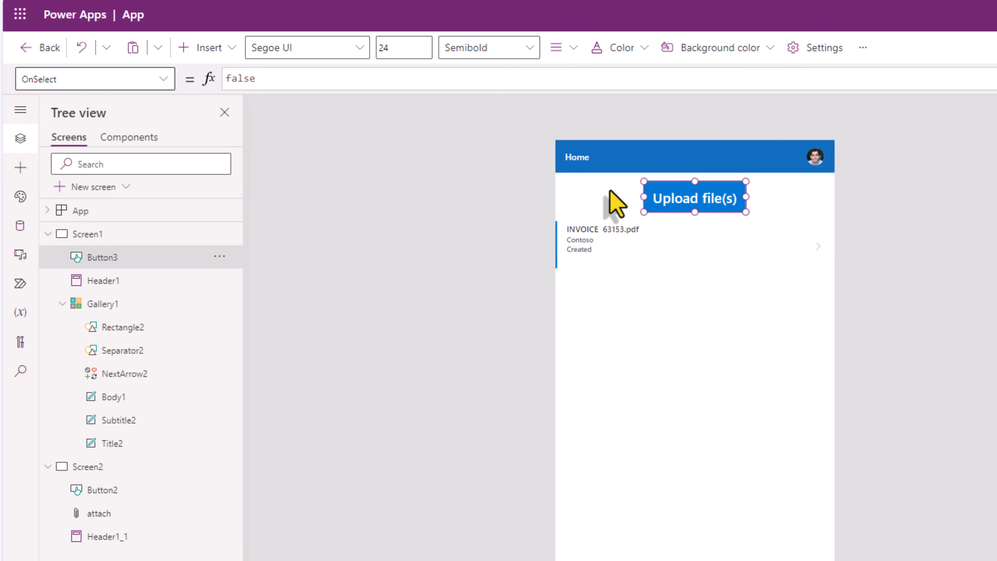
double_click(272, 74)
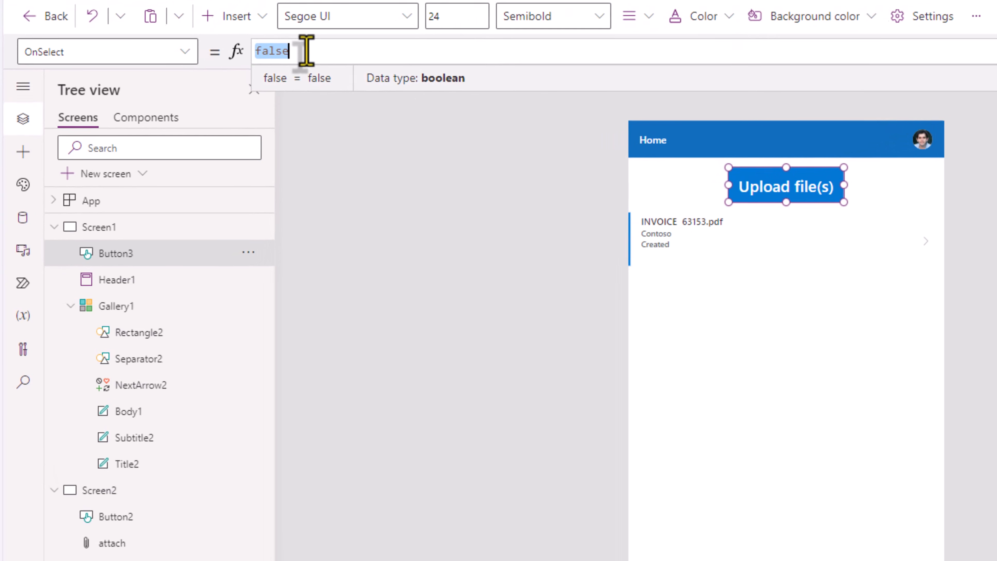
type("Navigat")
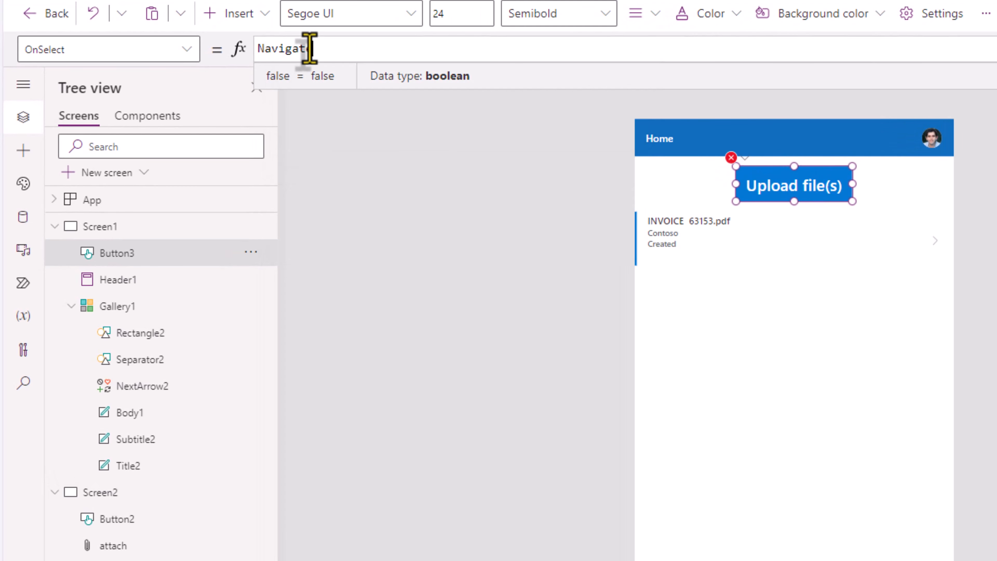
type("e(")
left_click(353, 77)
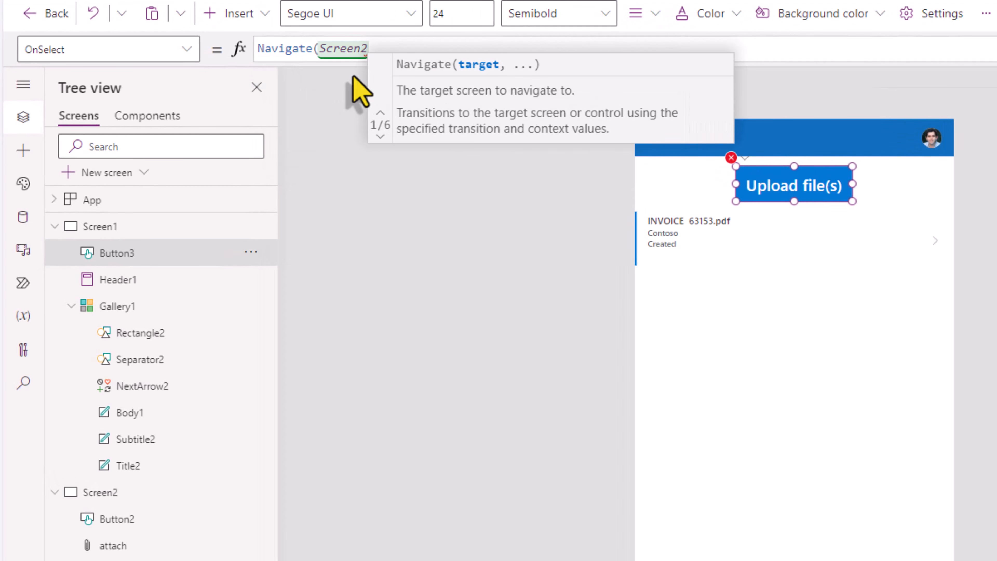
type(")")
left_click(794, 196, "alt")
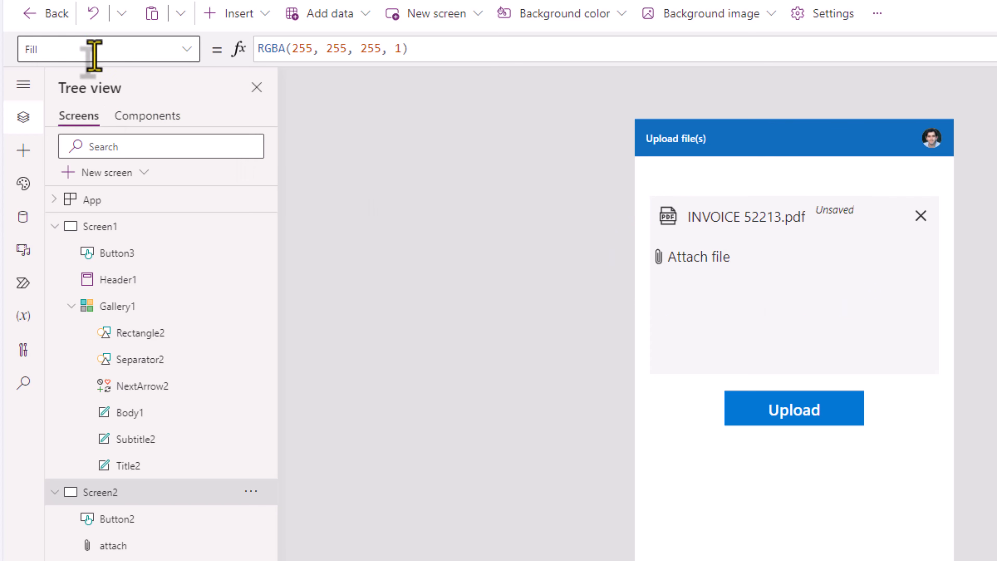
Step: Set Screen2's OnVisible to Reset(attach), then test by returning from the Home screen
type("OnVisible")
key("Return")
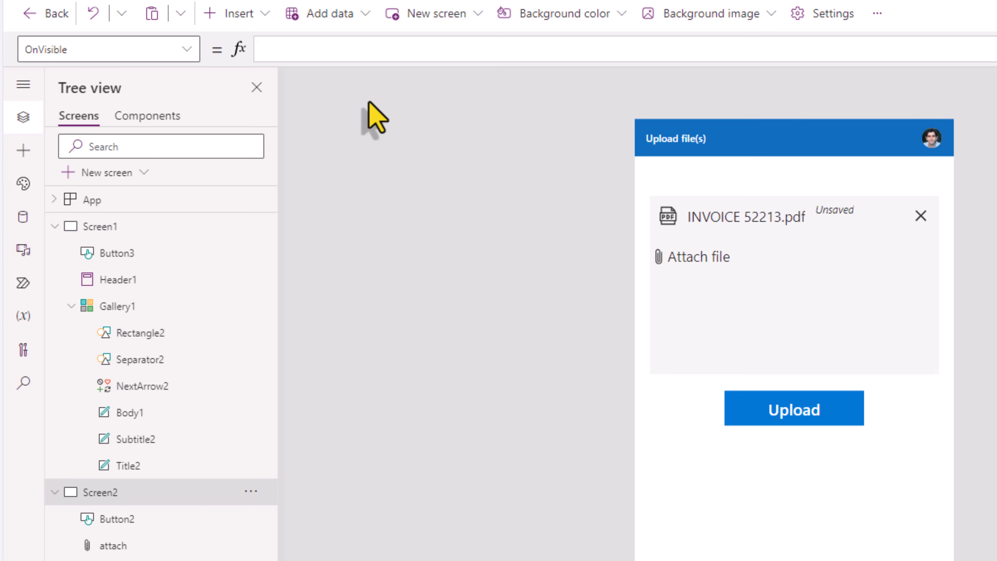
type("Reset(")
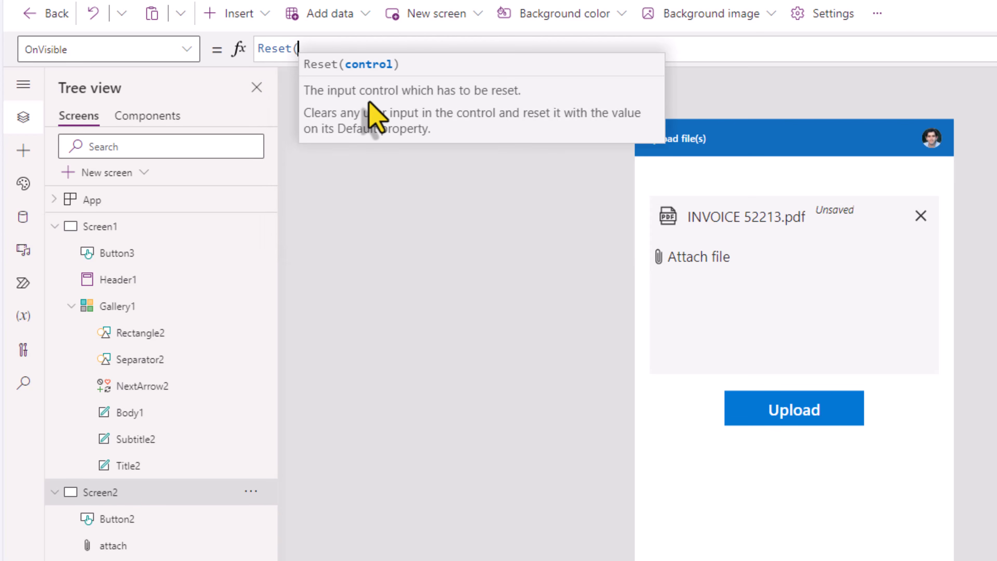
type("attach)")
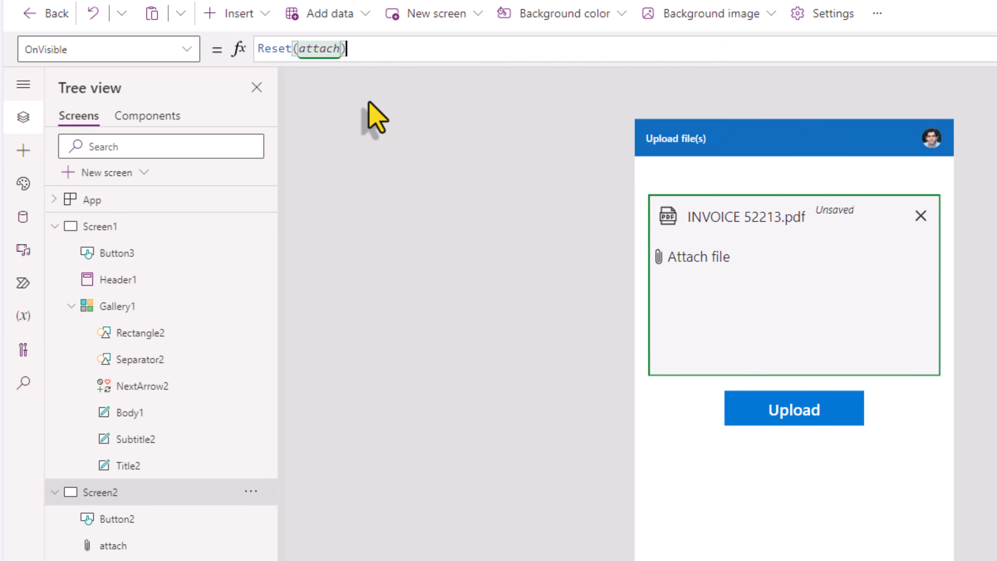
left_click(147, 235)
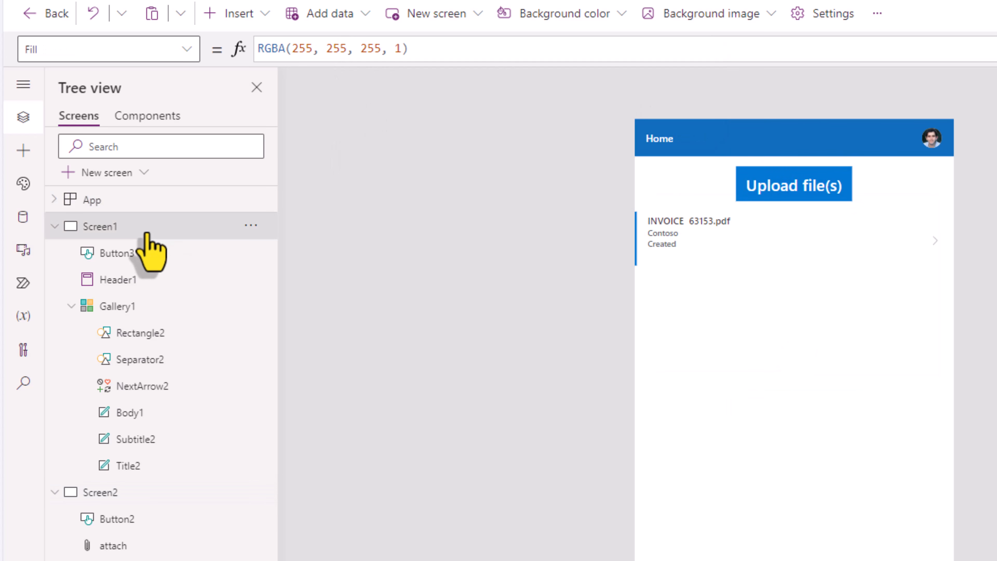
left_click(800, 191, "alt")
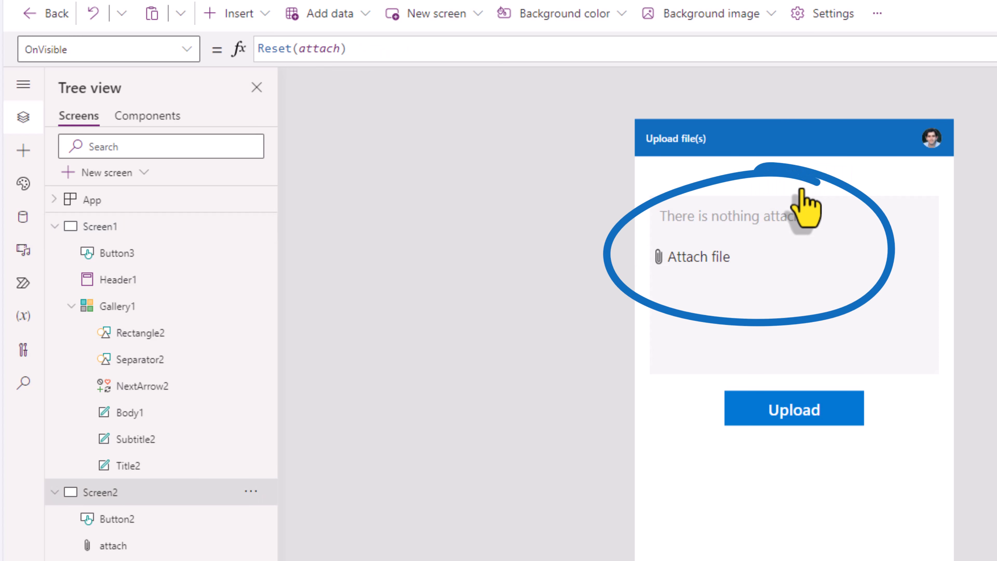
left_click(770, 413)
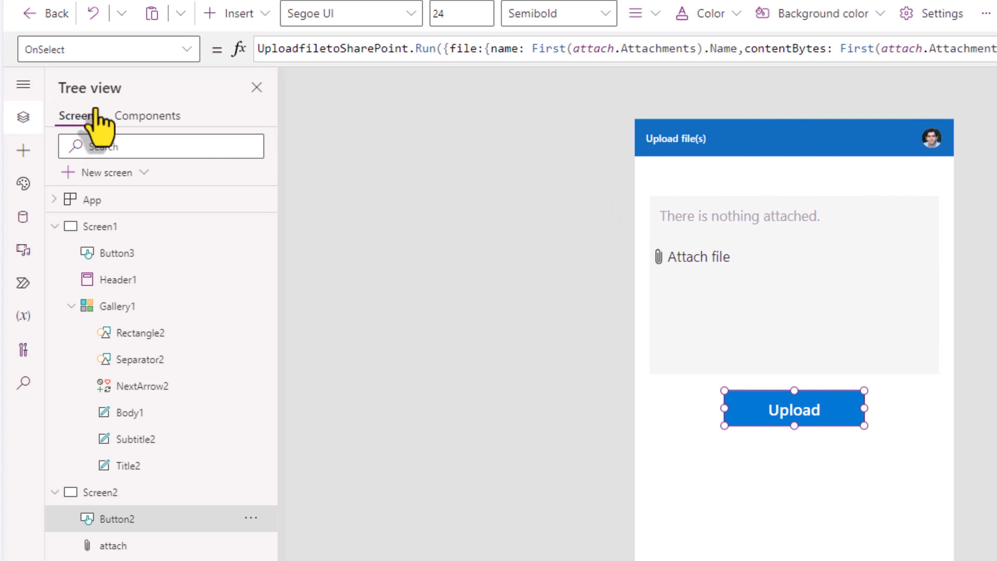
Step: Set Button2 DisplayMode to If(CountRows(attach.Attachments)>0, DisplayMode.Edit, DisplayMode.Disabled), testing with INVOICE 63153.pdf attached
left_click_drag(75, 51, 26, 52)
type("DisplayMode")
key("Return")
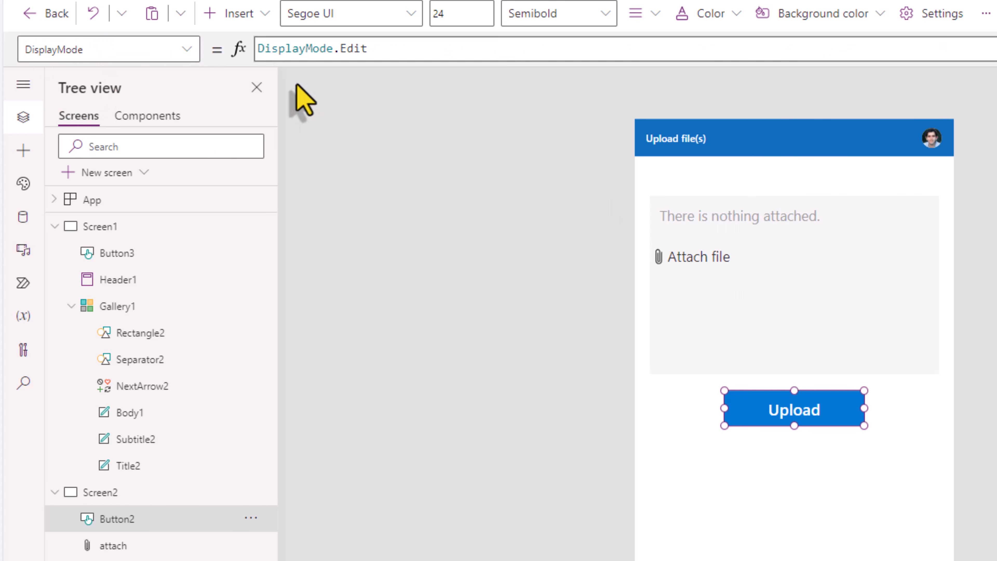
left_click(257, 48)
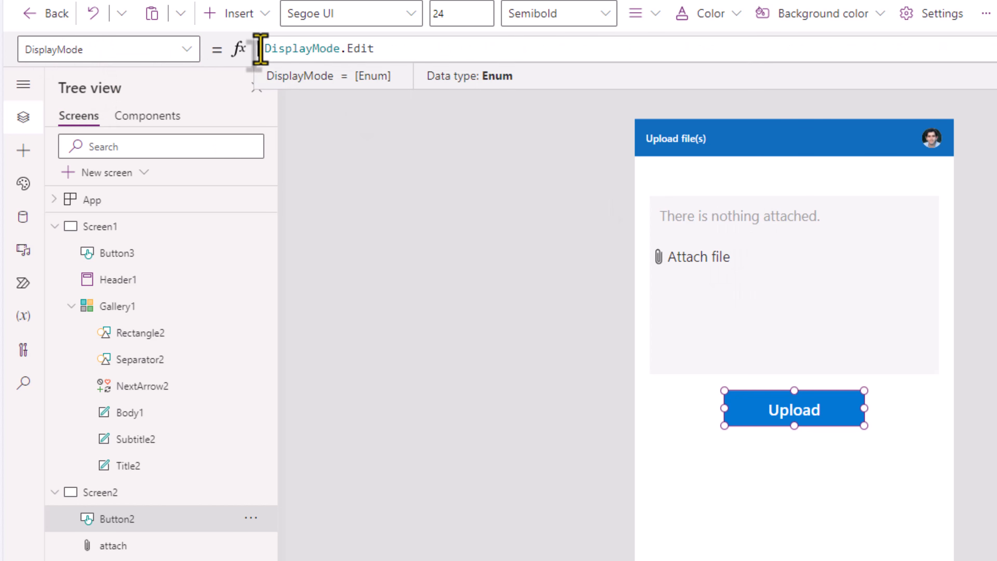
type("If( ")
type("CountRows")
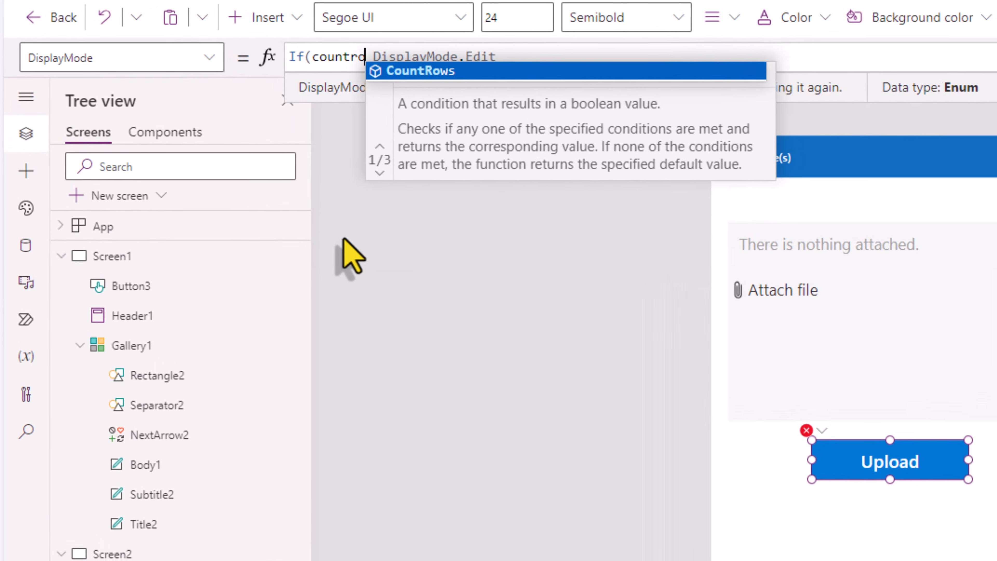
type("(attach.Attachments")
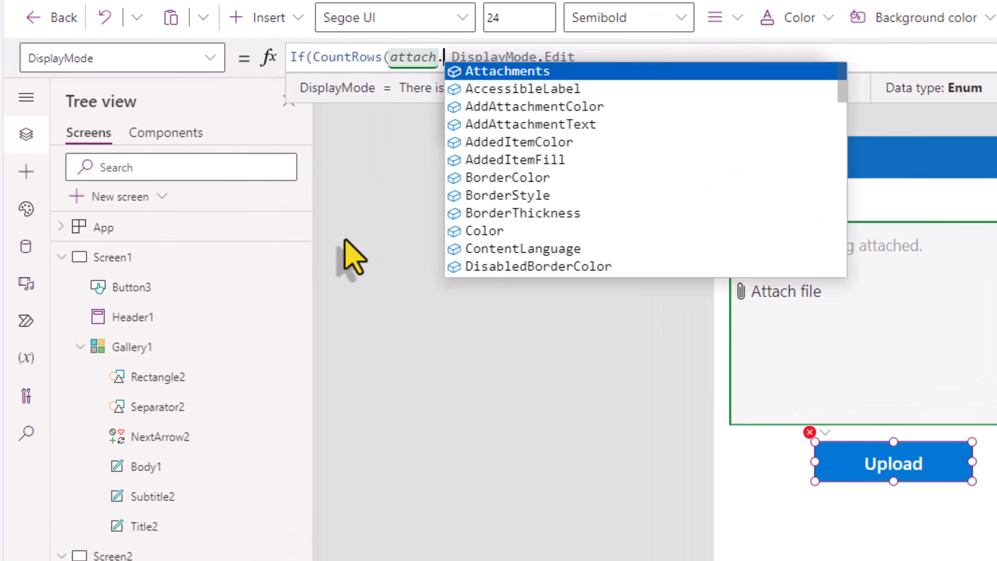
type(")>0")
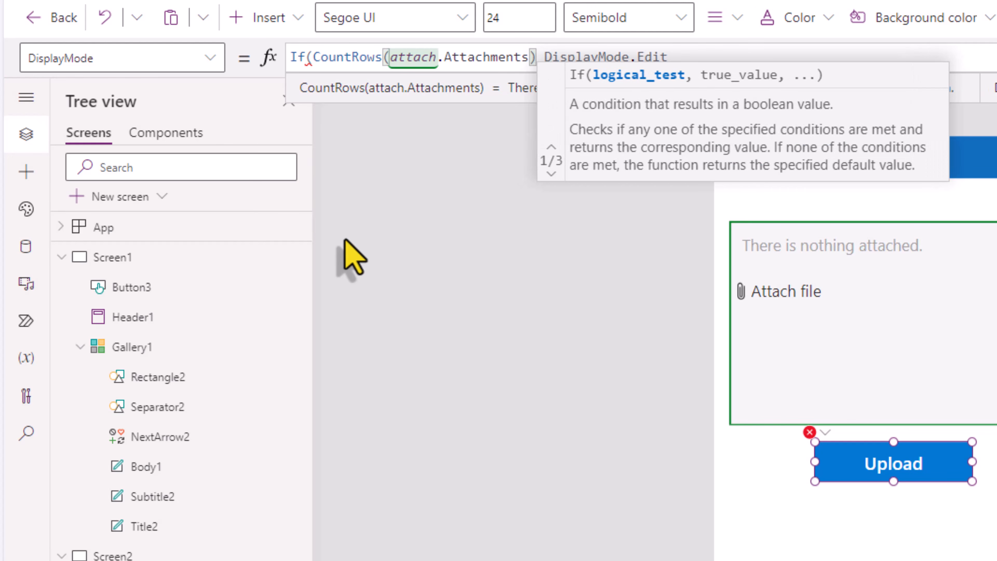
type(",")
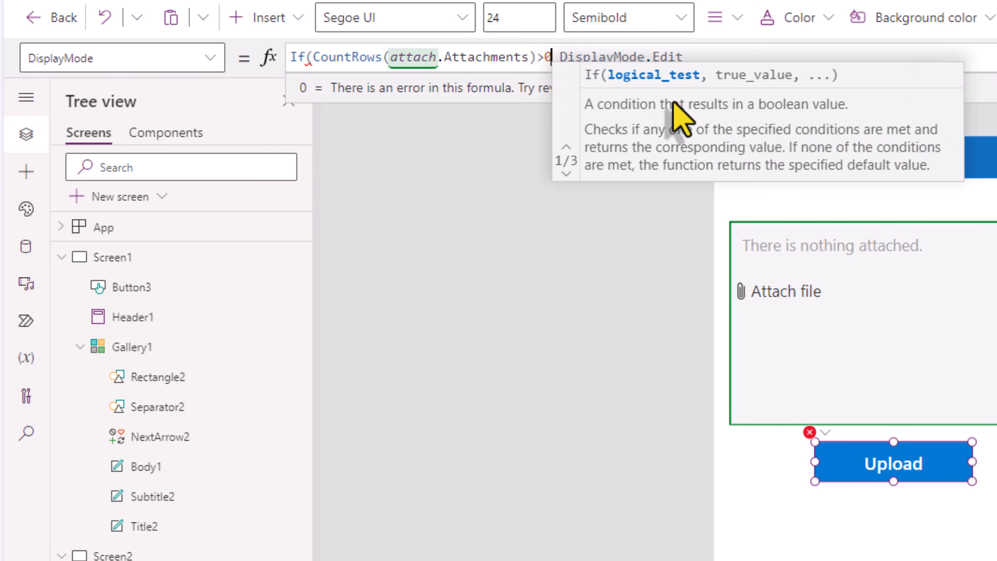
left_click(746, 55)
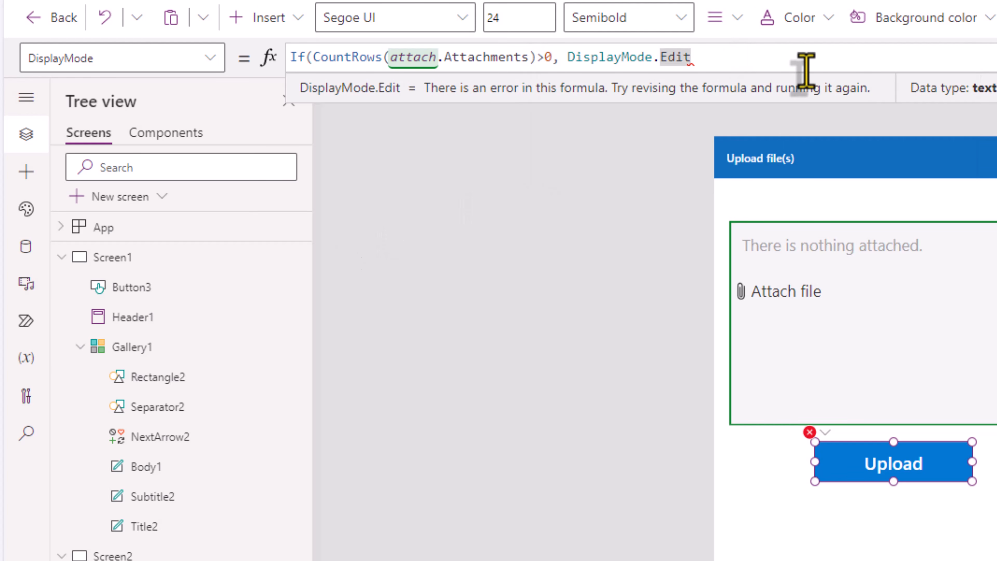
type(",")
type("diplsy")
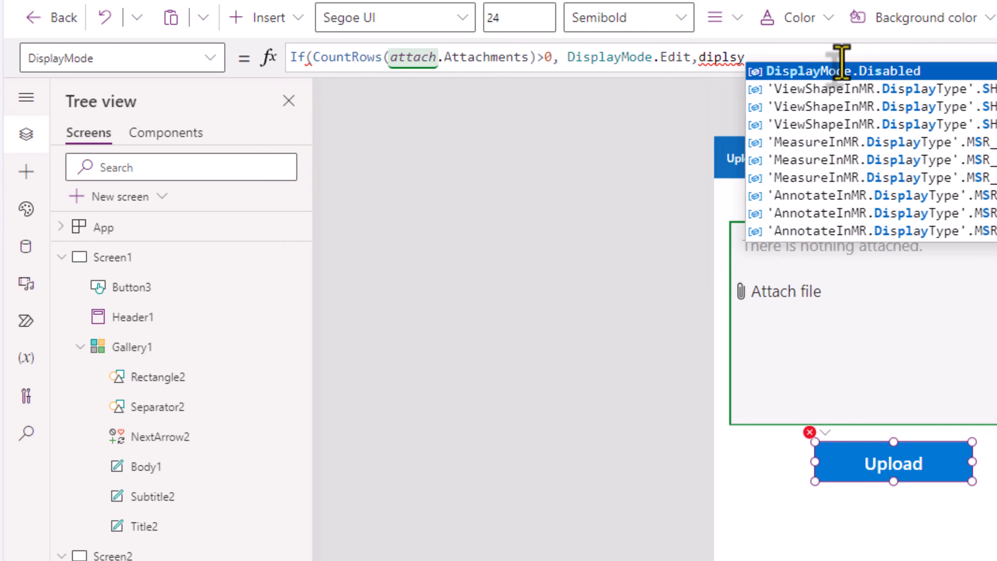
key("Tab")
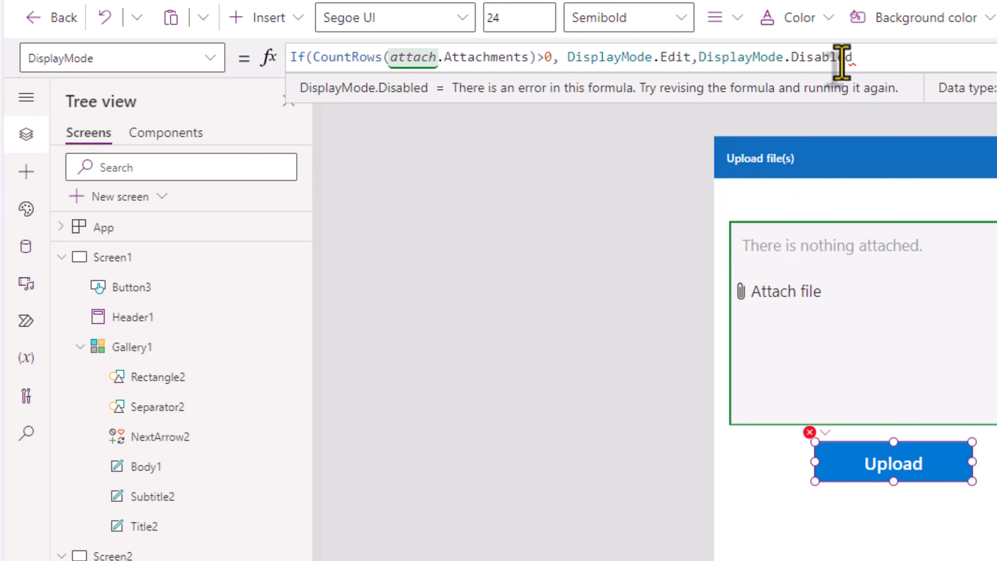
type(")")
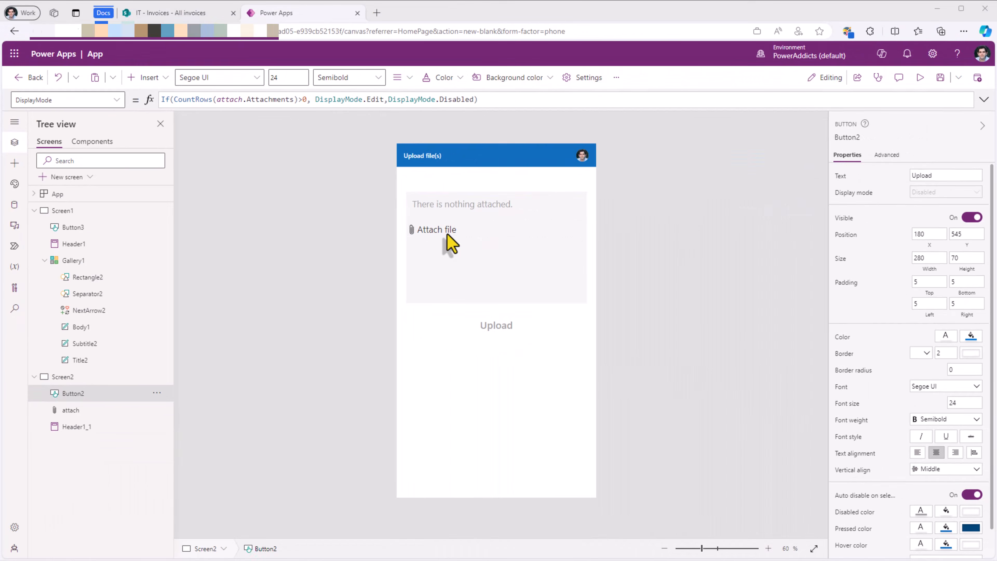
left_click(786, 291)
double_click(91, 118)
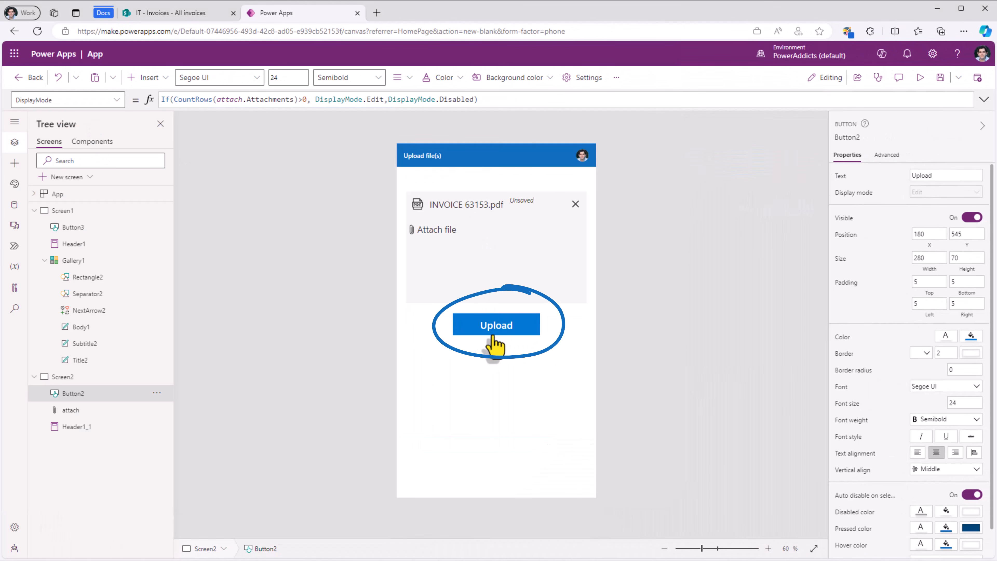
Step: Append Back() after the UploadfiletoSharePoint.Run call in Button2's OnSelect, then select Screen1
key("alt")
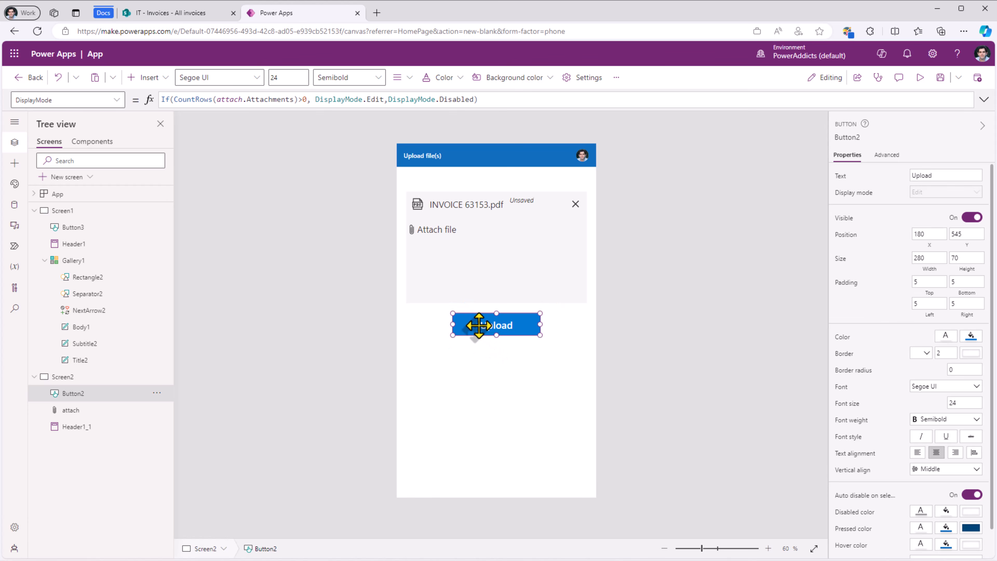
left_click(46, 100)
type("OnSelect")
key("Return")
left_click(763, 105)
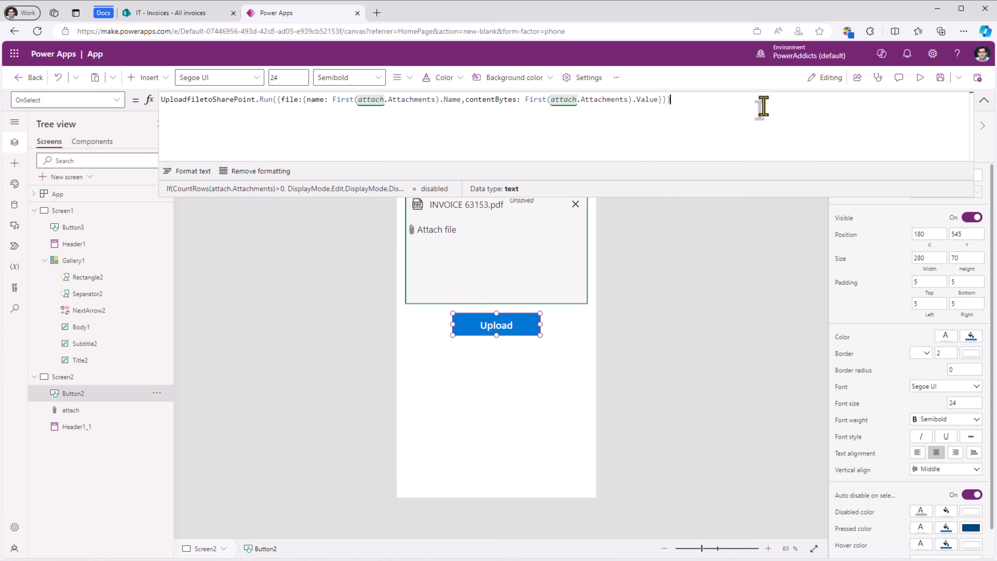
type(";")
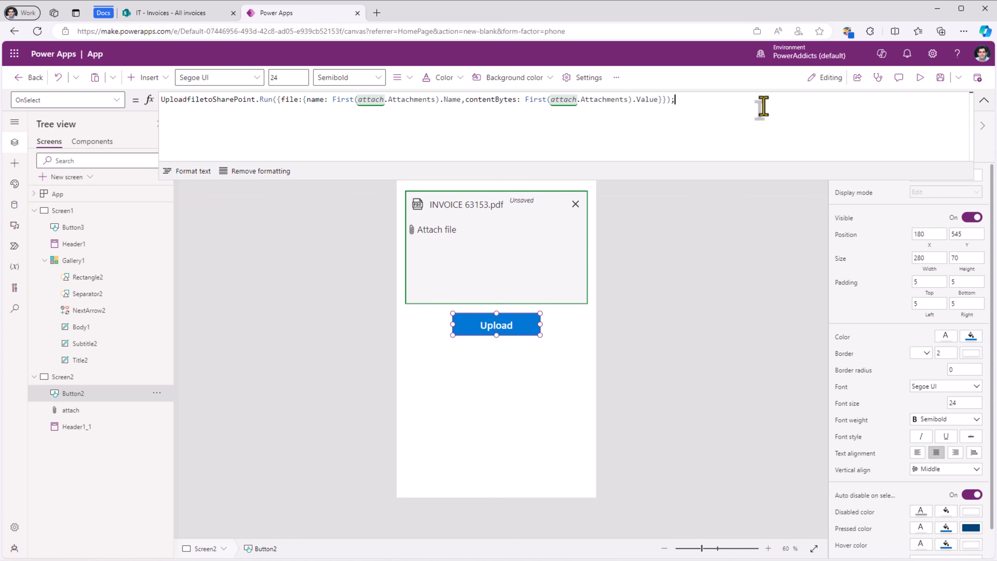
key("shift+Return")
type("back")
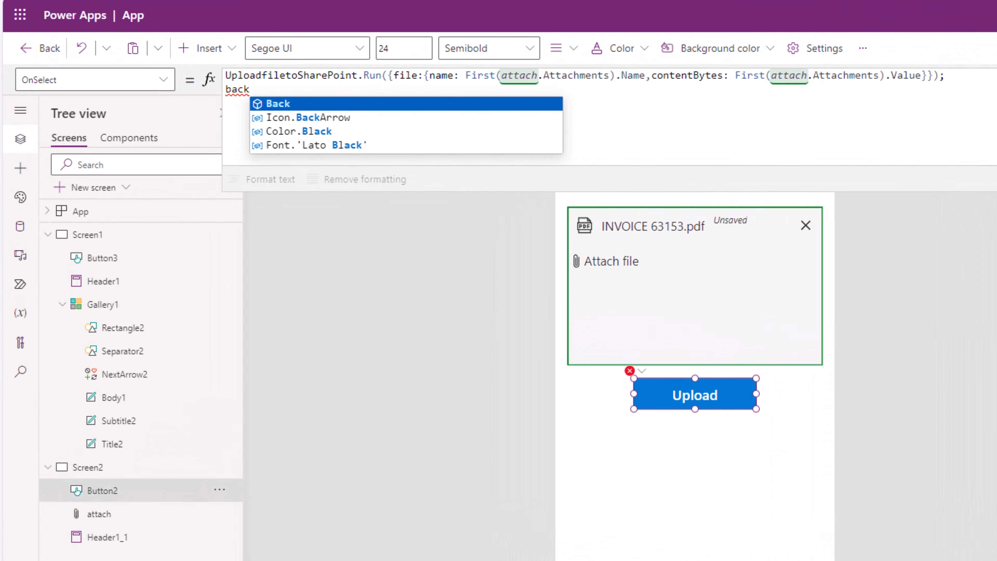
key("Tab")
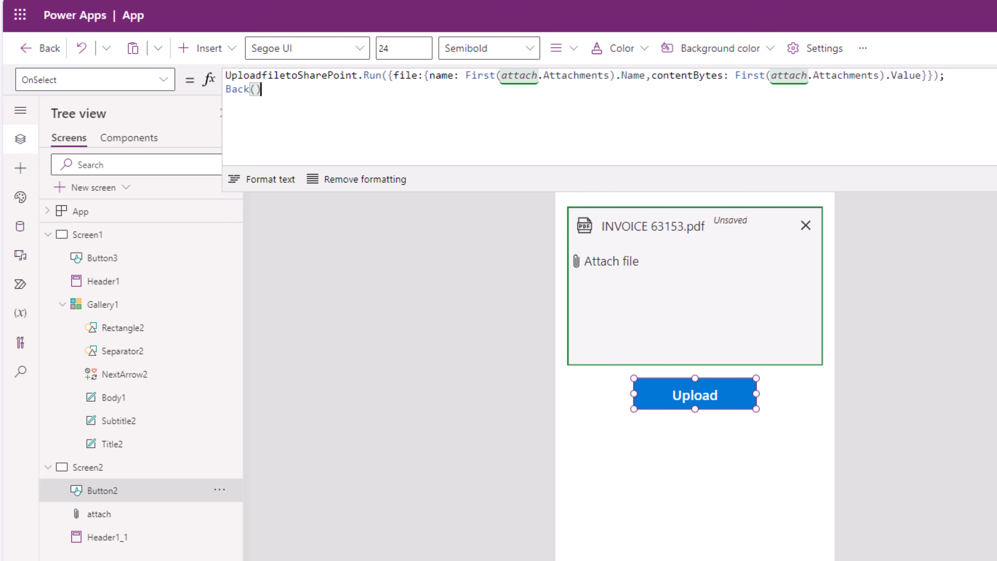
left_click(87, 234)
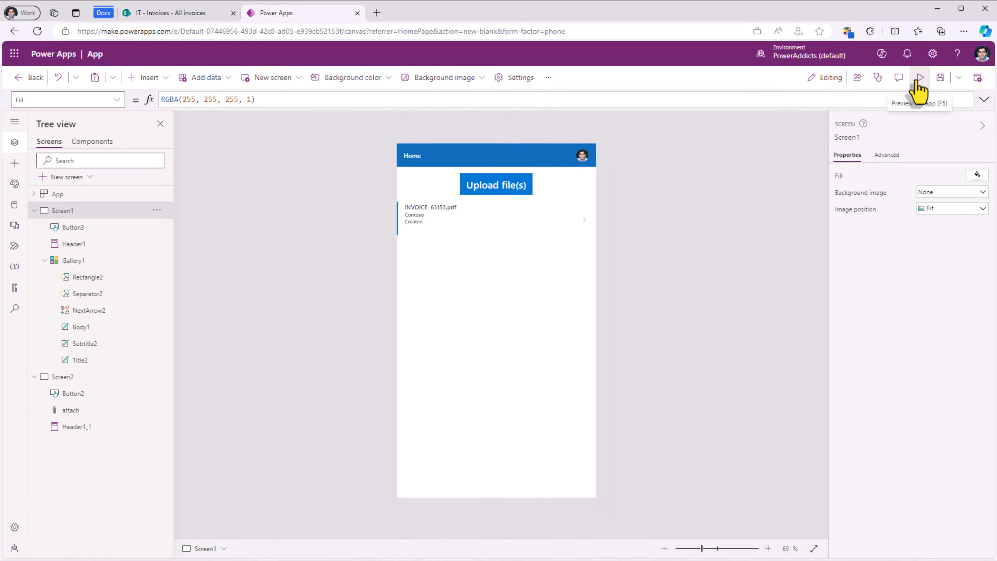
Step: Preview the app and upload INVOICE 54673.pdf from the Upload file(s) screen
left_click(920, 89)
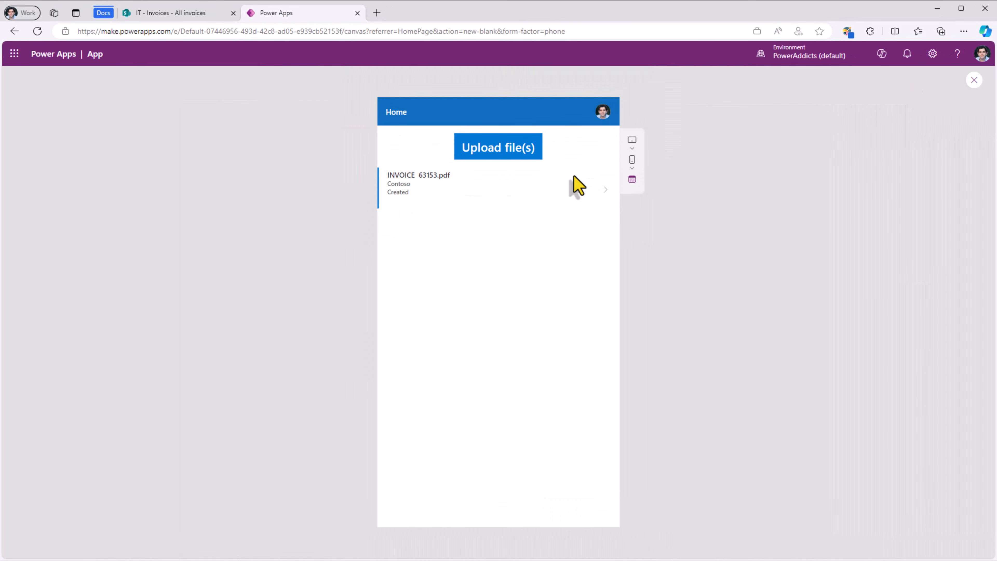
left_click(496, 155)
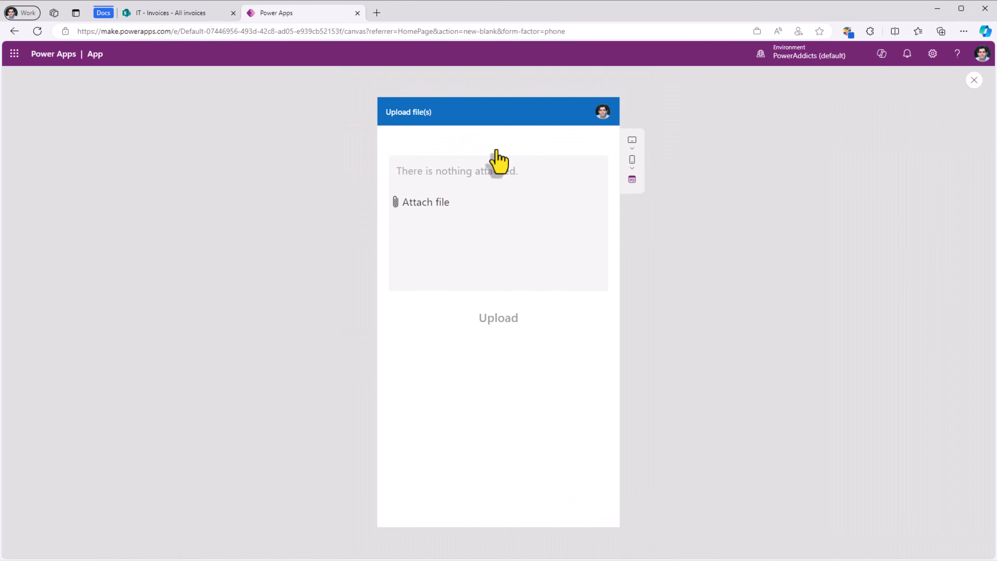
left_click(417, 212)
double_click(88, 100)
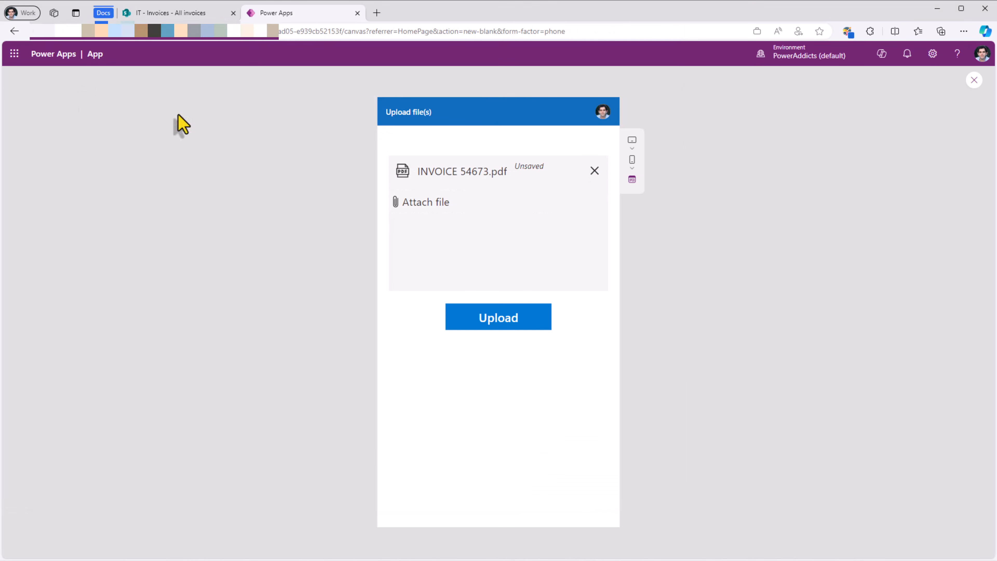
left_click(514, 317)
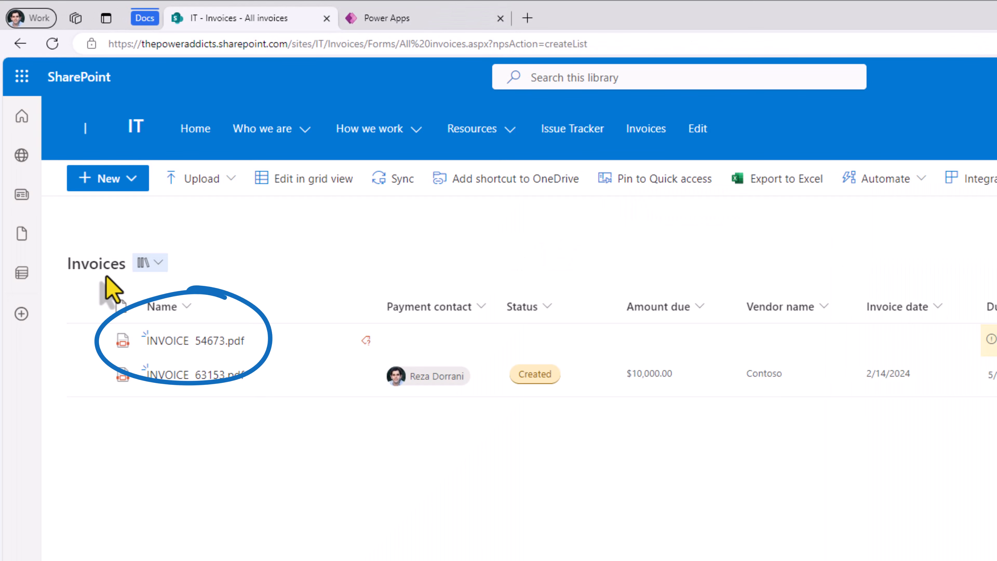
Step: Exit the app preview and search the Insert pane for 'reload'
left_click(452, 26)
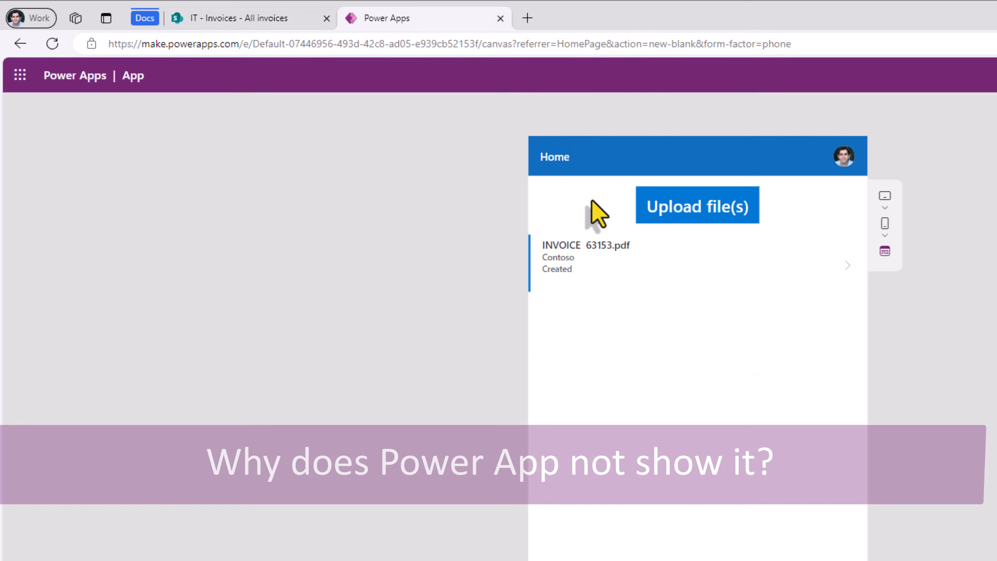
key("Escape")
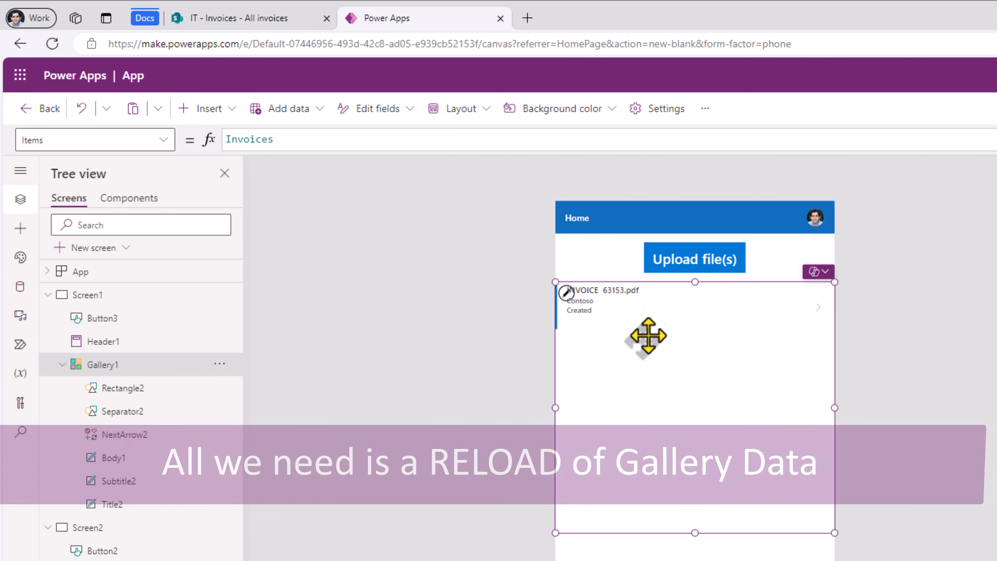
left_click(20, 228)
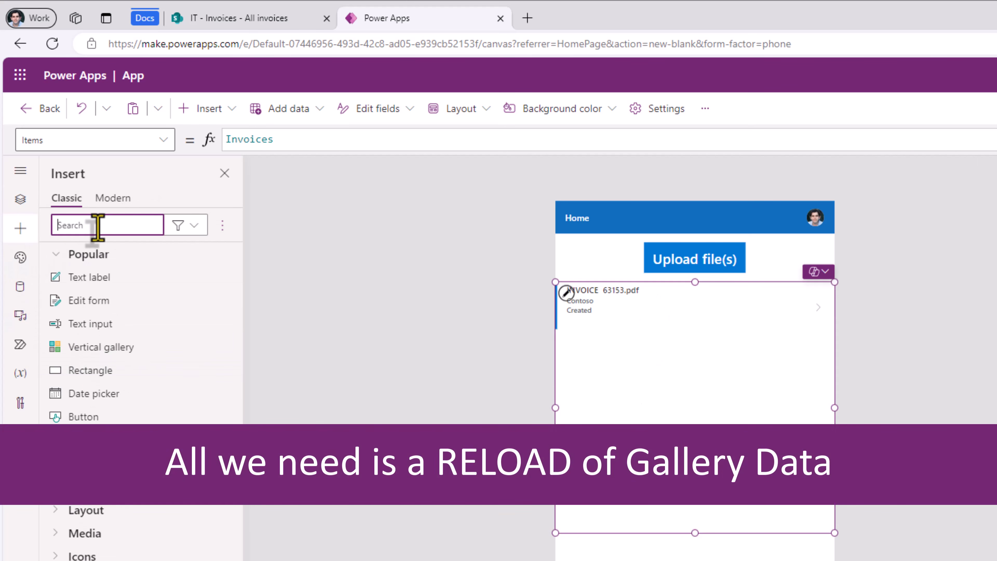
type("reload")
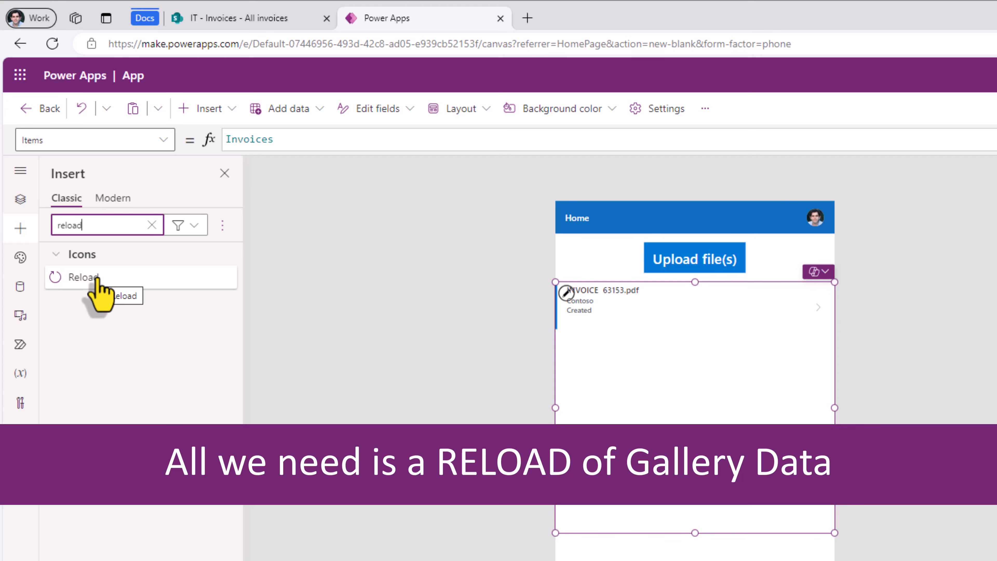
Step: Insert the Reload icon on the Home screen and resize it
left_click(96, 278)
left_click_drag(604, 217, 488, 315)
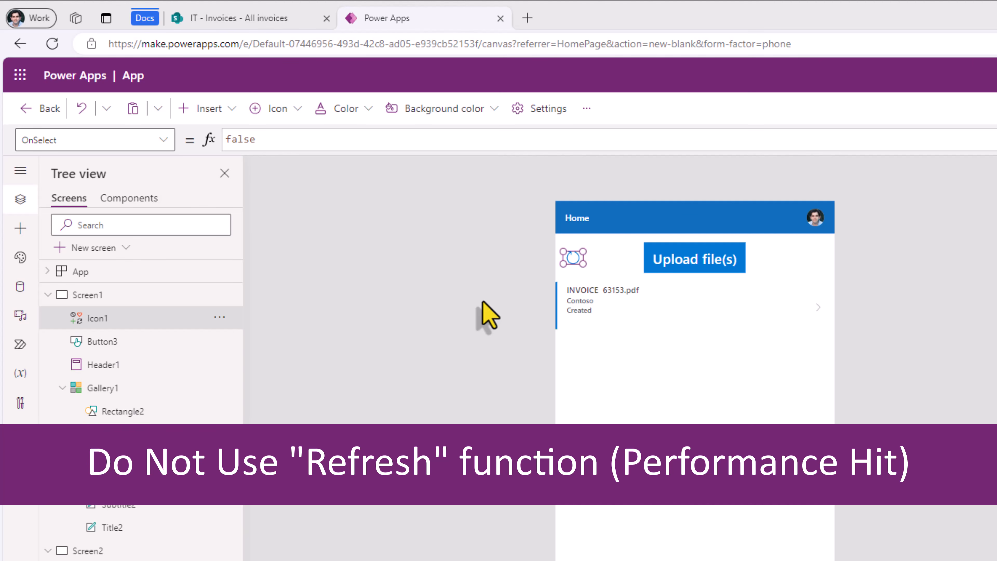
left_click(628, 353)
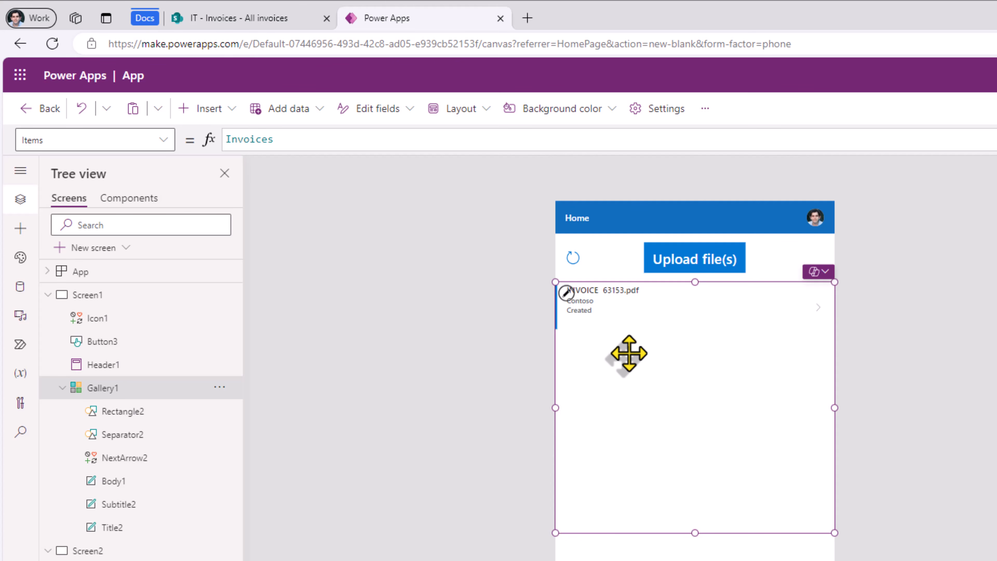
Step: Set the reload icon's OnSelect to Set(varReset,false);Set(varReset,true)
left_click(577, 260)
double_click(261, 139)
type("set")
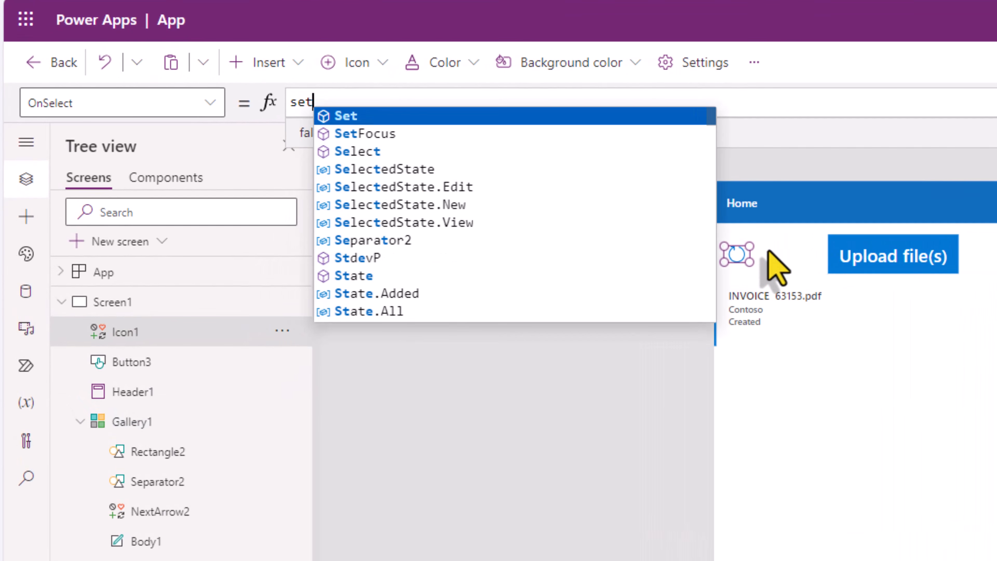
type("(varReset,false);Set(var")
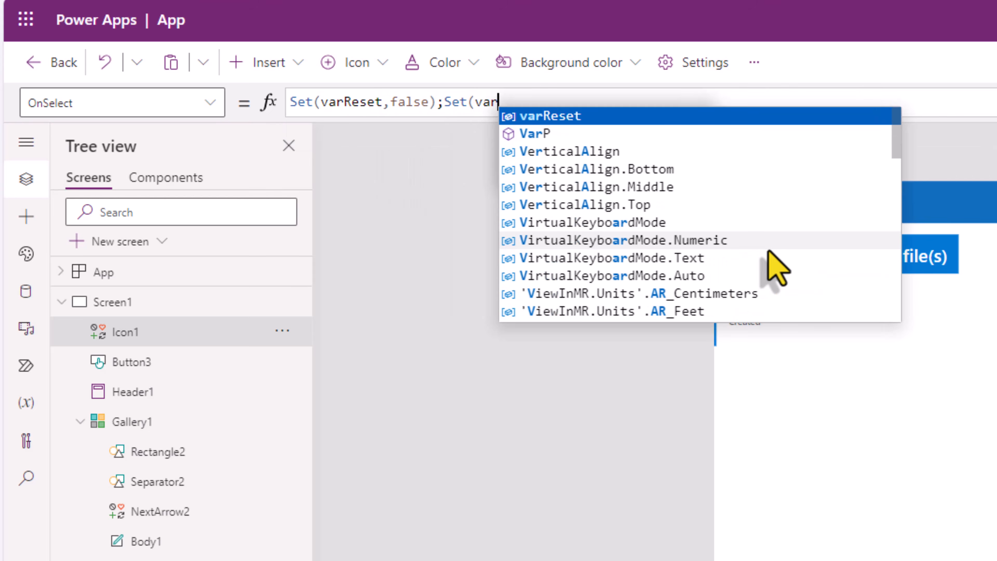
key("Tab")
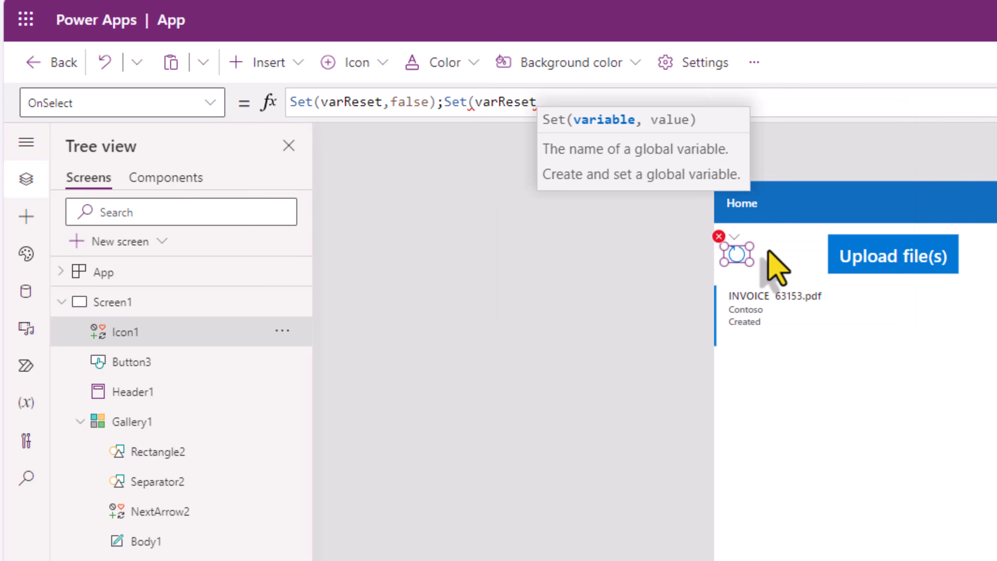
type(",true)")
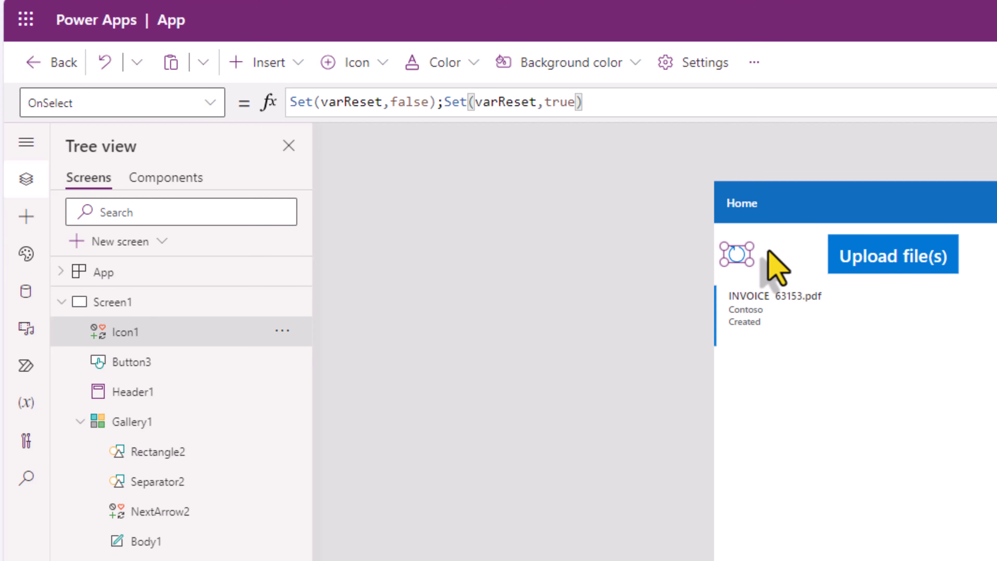
left_click(716, 409)
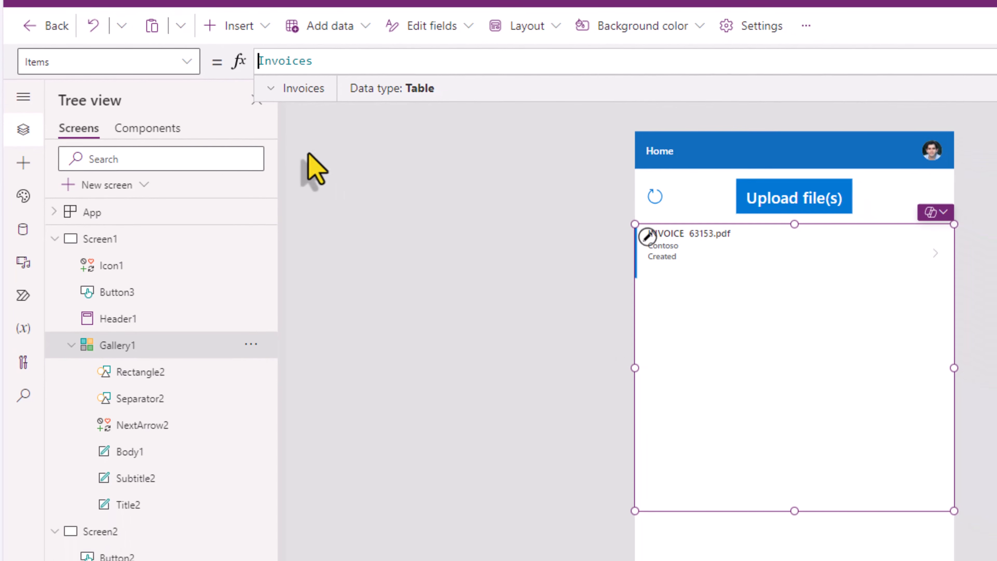
Step: Change Gallery1's Items formula to Filter(Invoices,varReset)
type("Filter(")
left_click(382, 62)
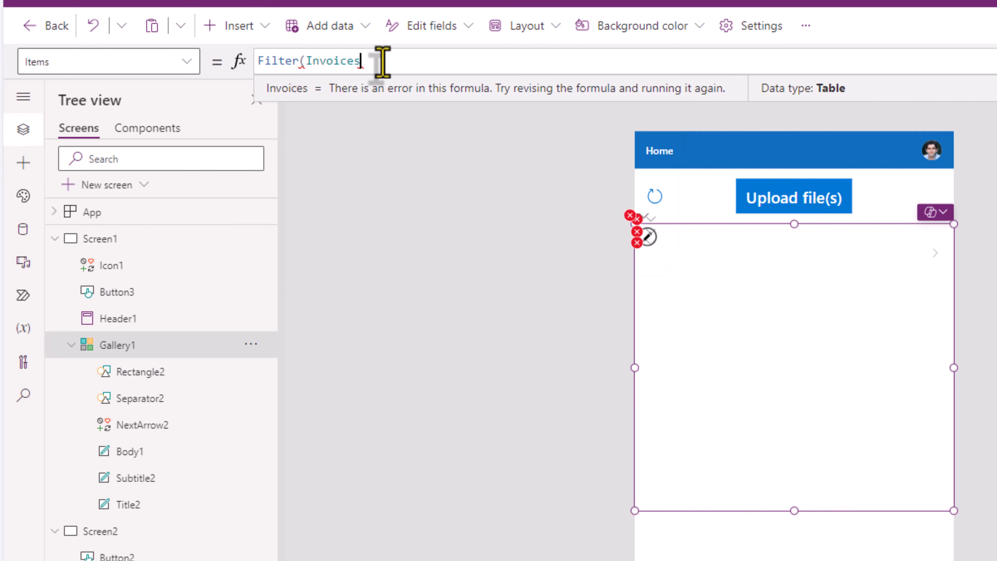
type(",varReset)")
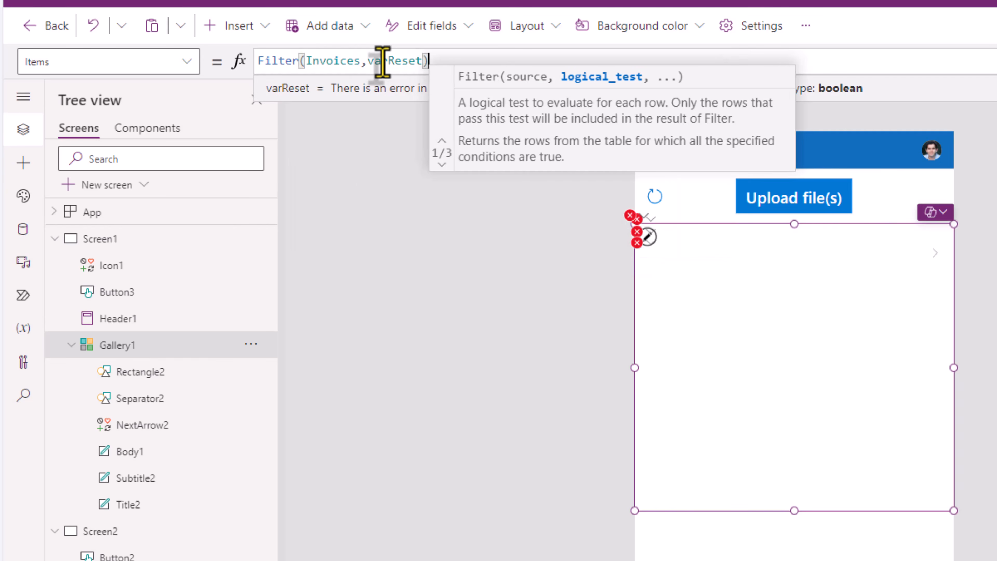
left_click(835, 258)
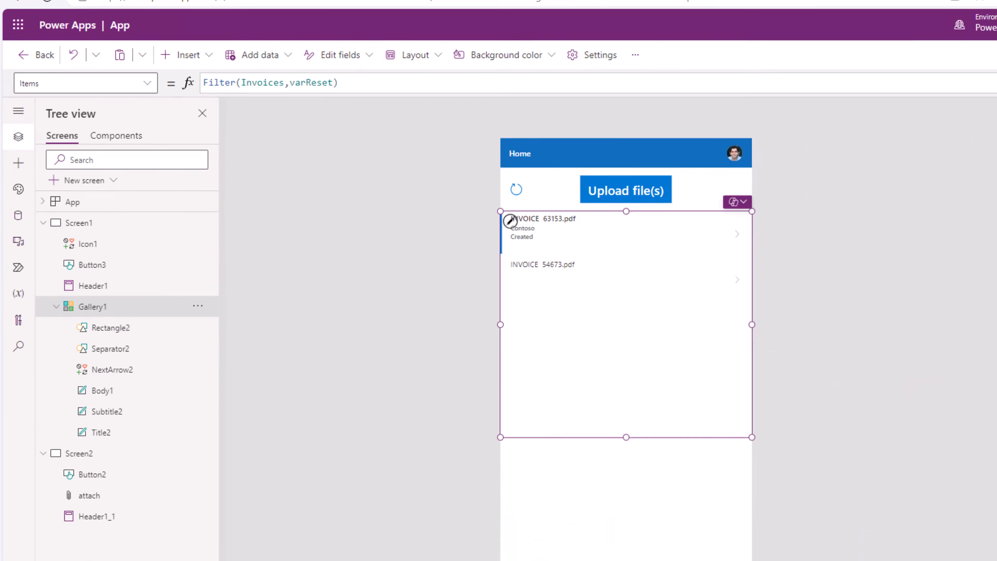
left_click(919, 81)
Step: Upload invoice-sample.pdf from the Upload file(s) screen in the running app
left_click(526, 157)
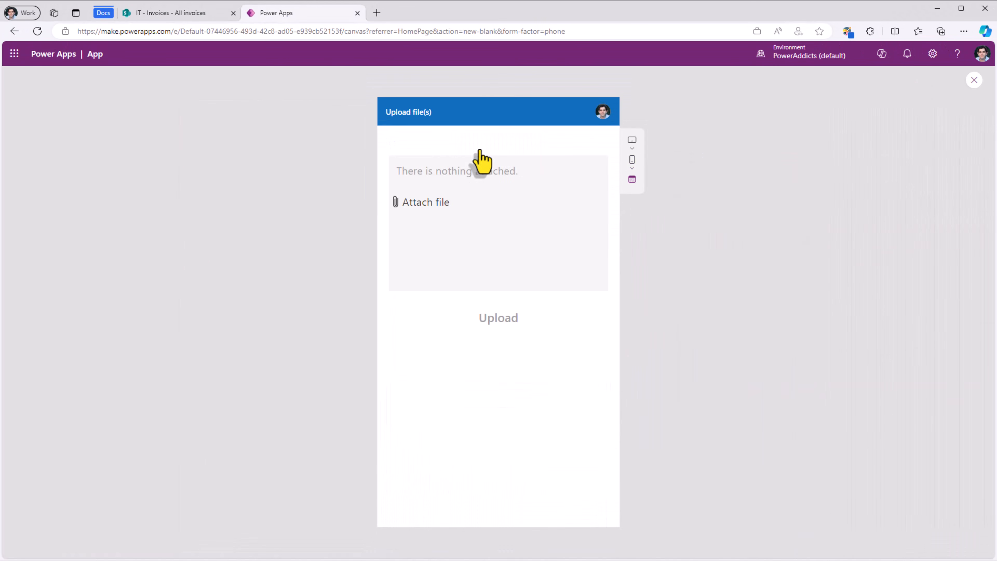
left_click(455, 206)
double_click(105, 132)
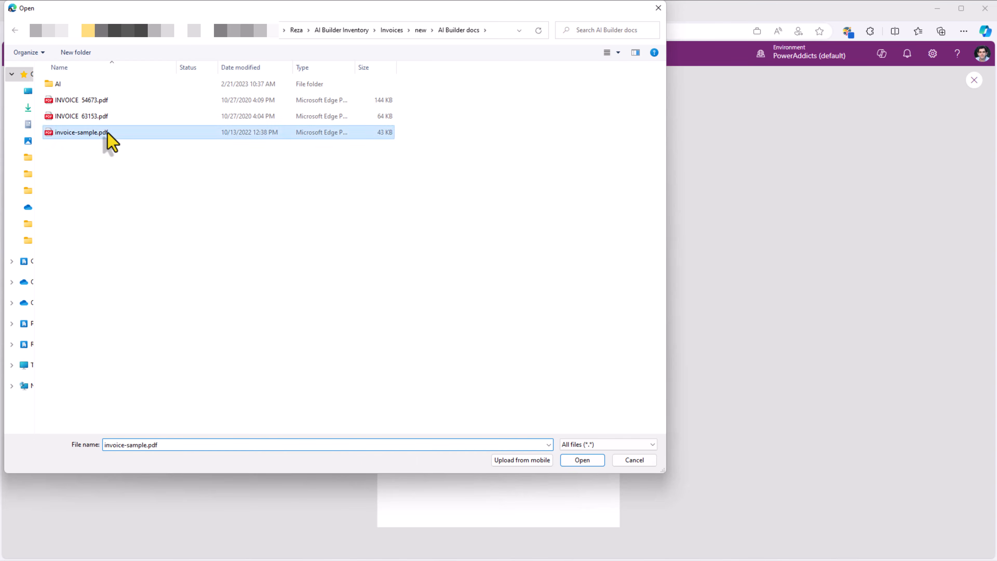
left_click(500, 320)
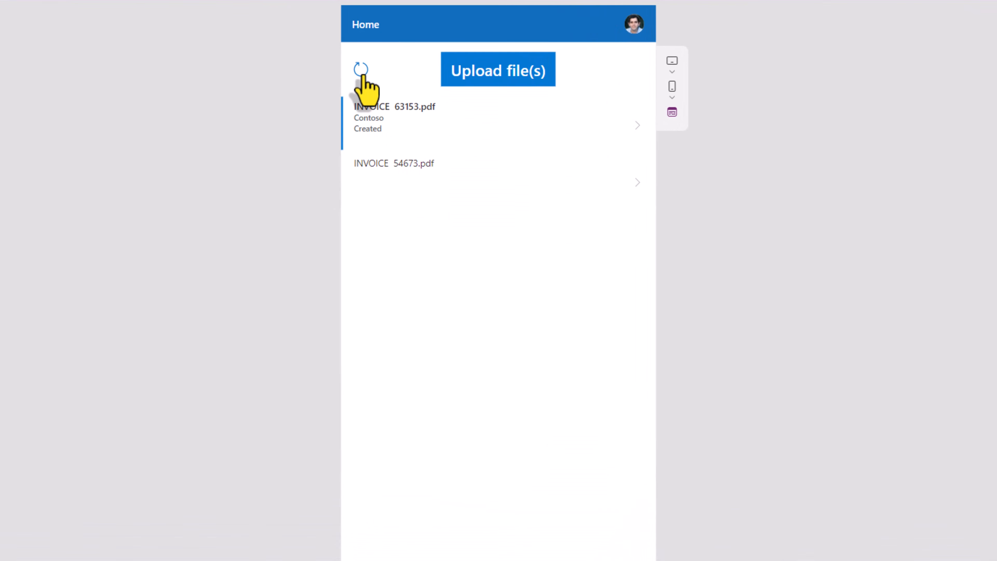
Step: Reload the home list, check all three invoices appear, then exit the preview
left_click(361, 73)
left_click(415, 241)
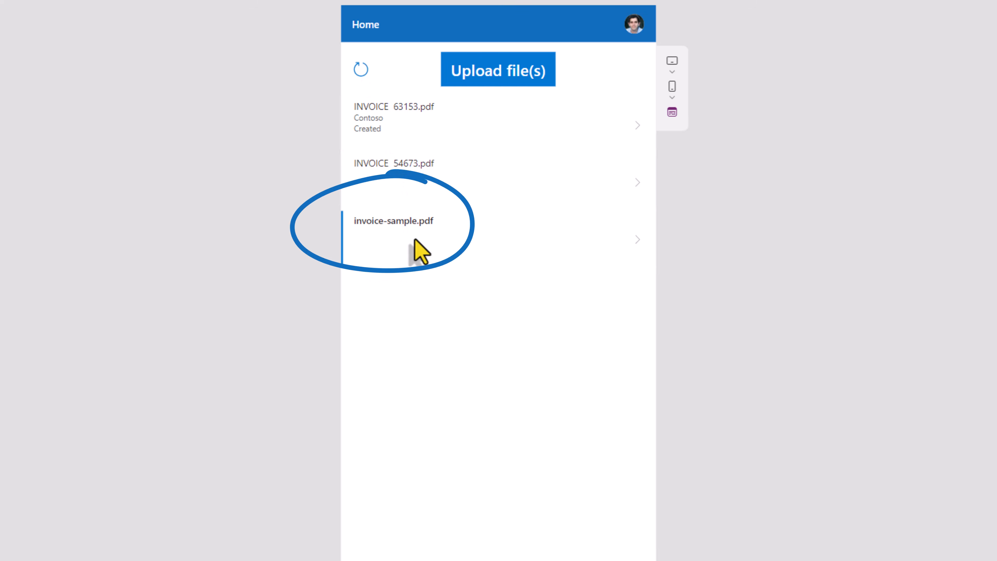
left_click(424, 136)
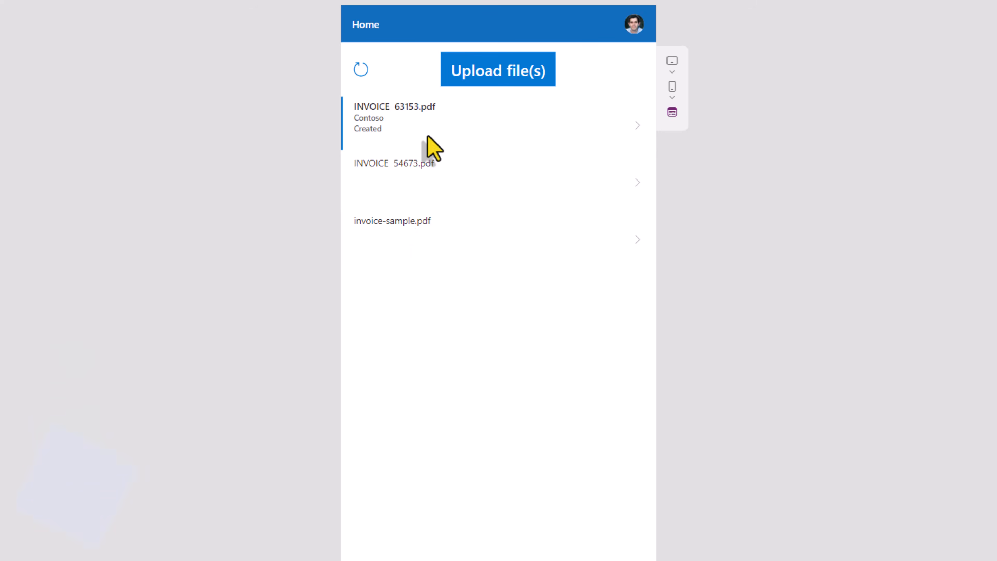
left_click(449, 171)
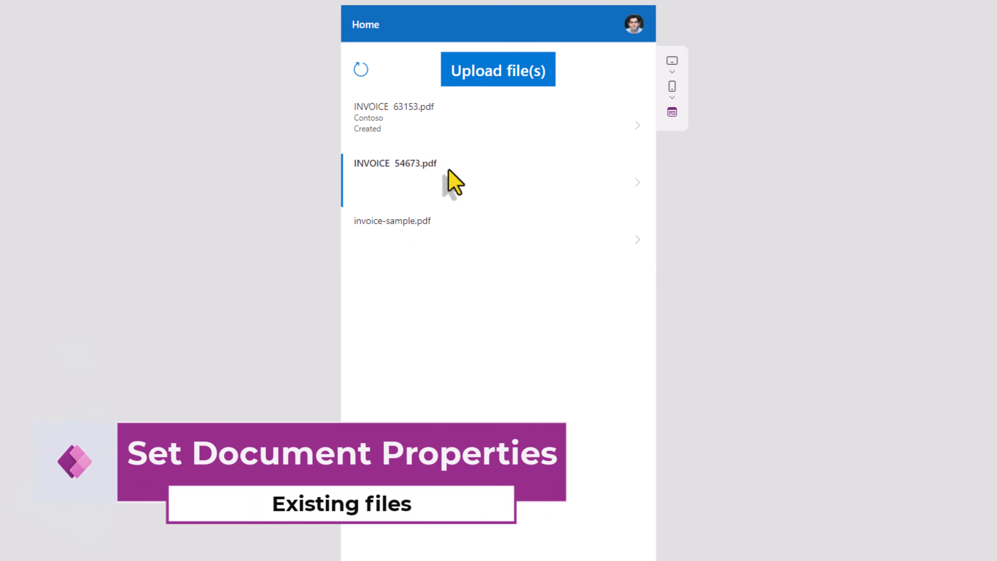
left_click(621, 265)
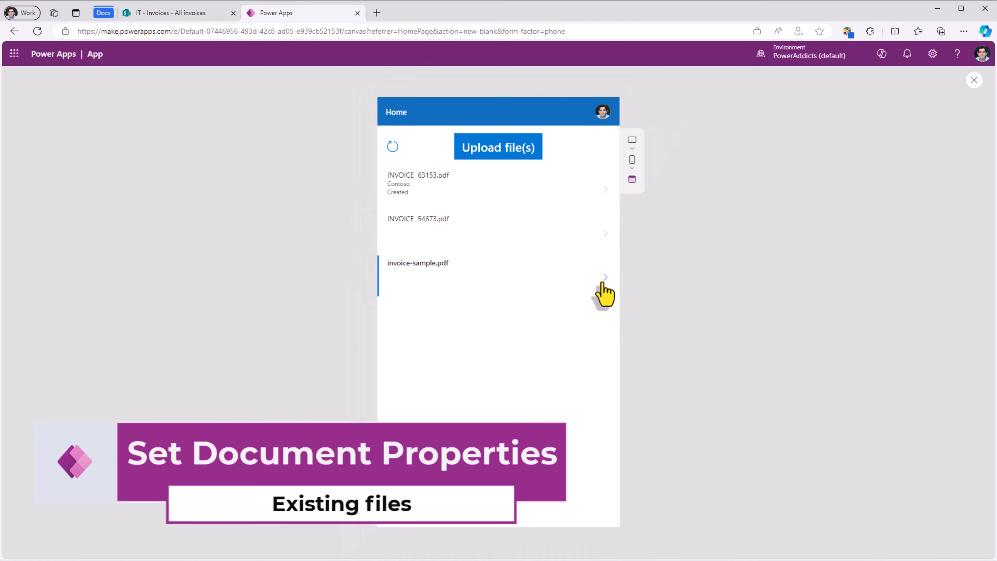
left_click(974, 81)
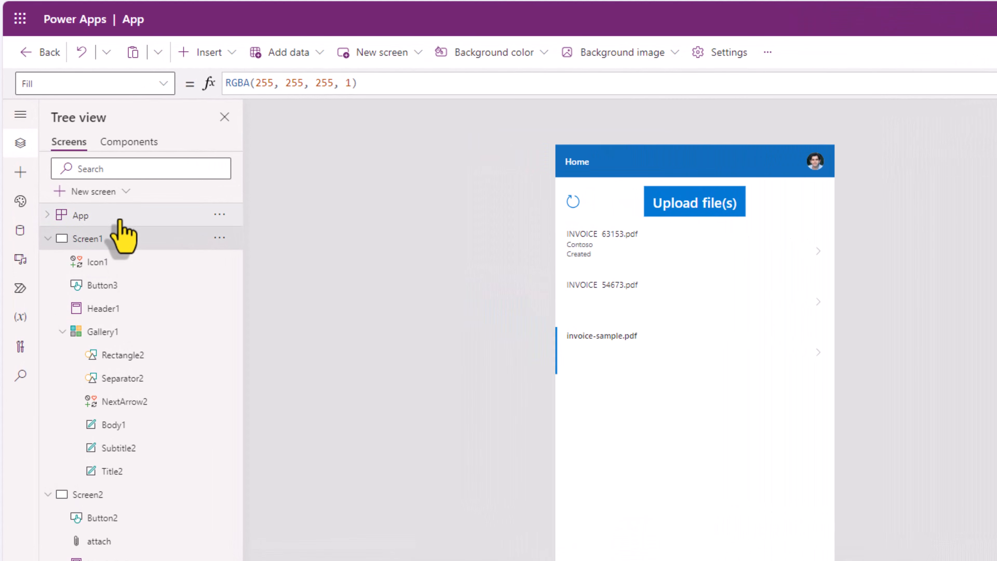
Step: Add a new form screen from the templates and bind its EditForm1 to Invoices
left_click(98, 191)
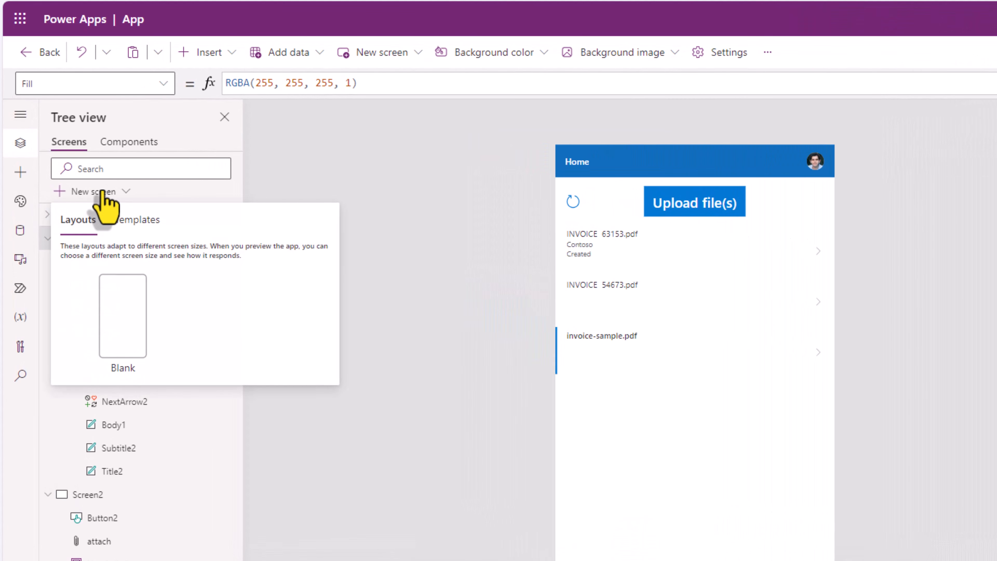
left_click(133, 220)
scroll(196, 383, "down", 3)
scroll(227, 370, "up", 2)
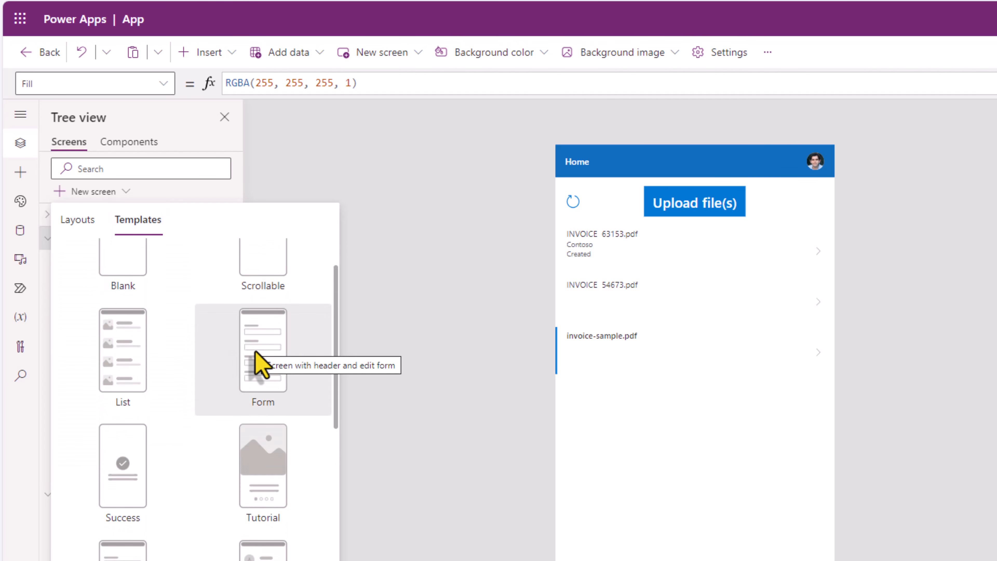
left_click(257, 362)
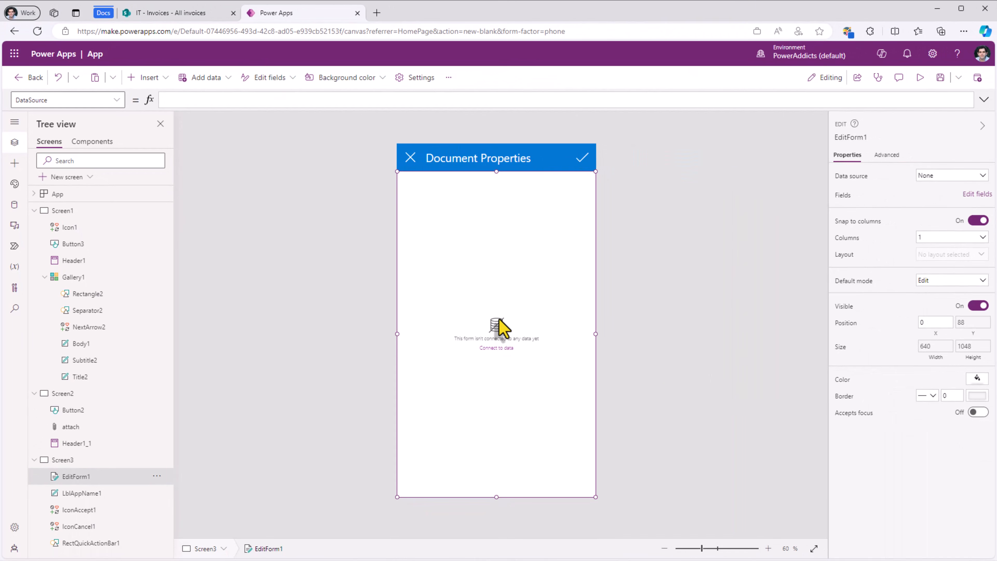
left_click(933, 176)
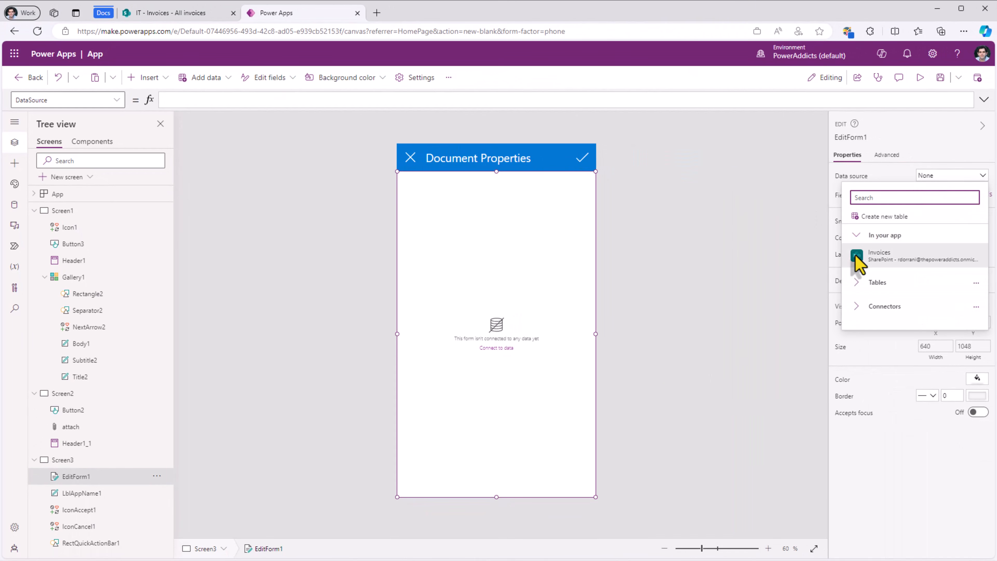
left_click(858, 259)
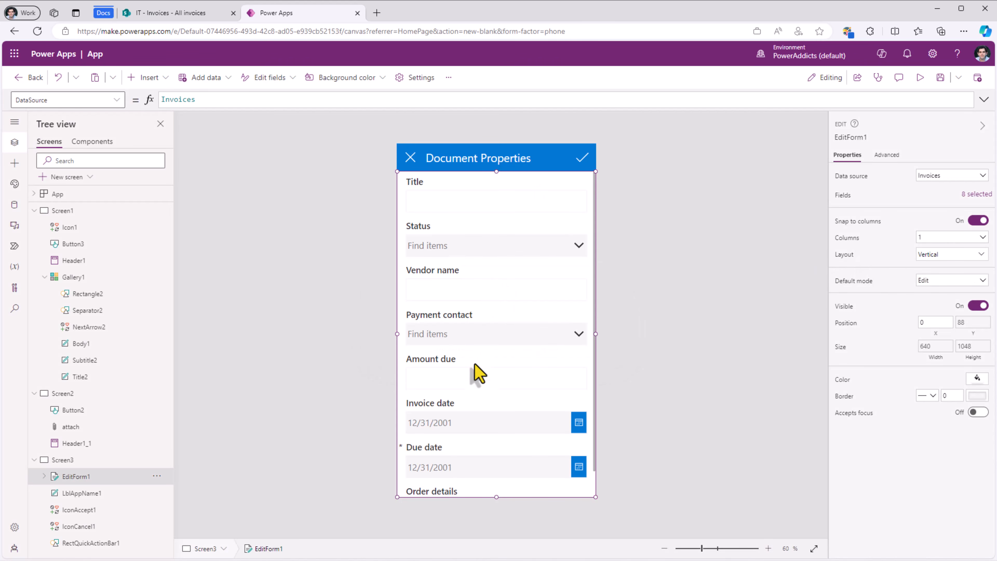
Step: Confirm the accept icon's OnSelect is SubmitForm(EditForm1), then reselect the form
scroll(472, 372, "down", 2)
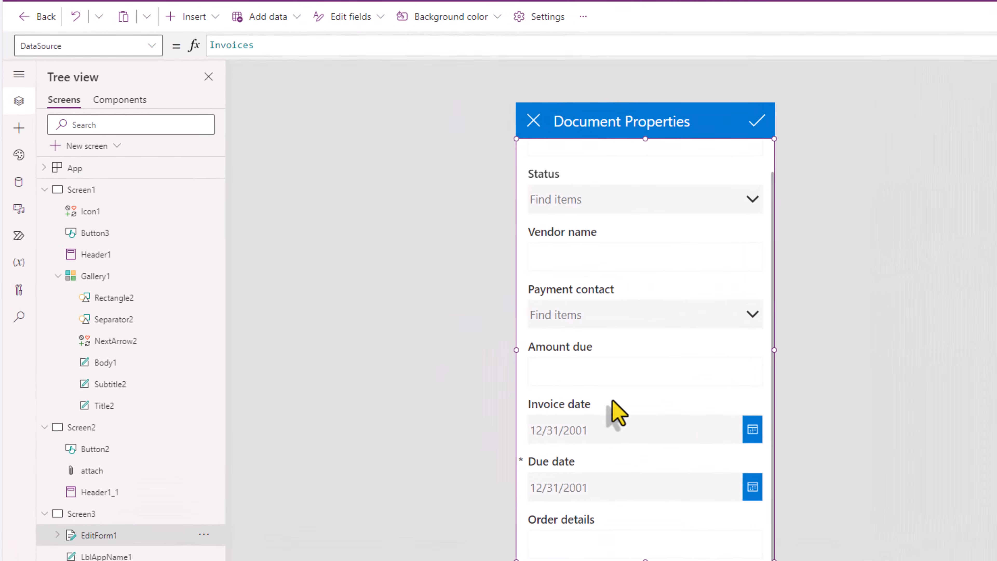
scroll(616, 412, "up", 2)
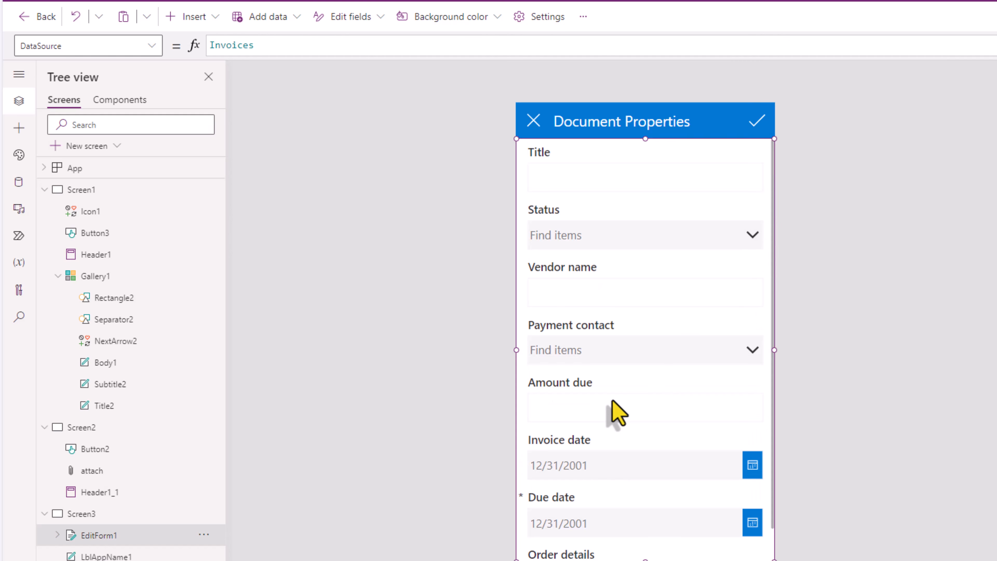
left_click(823, 196)
left_click(759, 124)
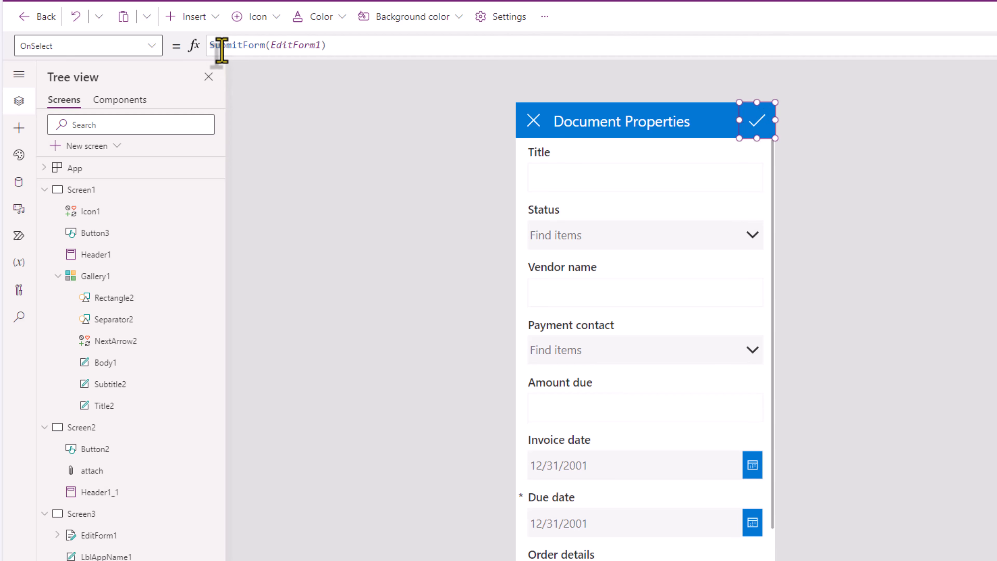
left_click(132, 538)
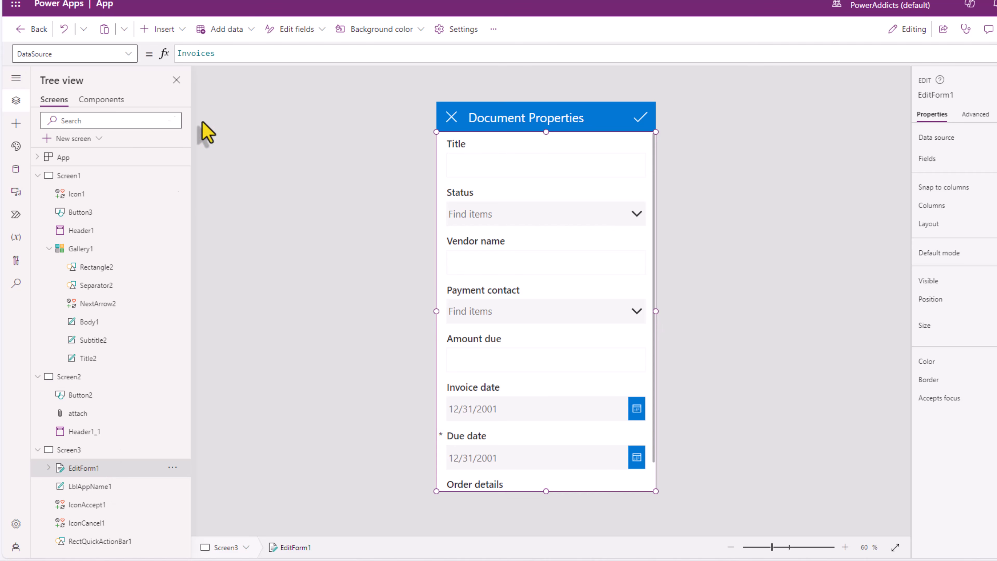
Step: Set EditForm1's Item property to Gallery1.Selected
left_click(98, 54)
type("Ite")
key("Return")
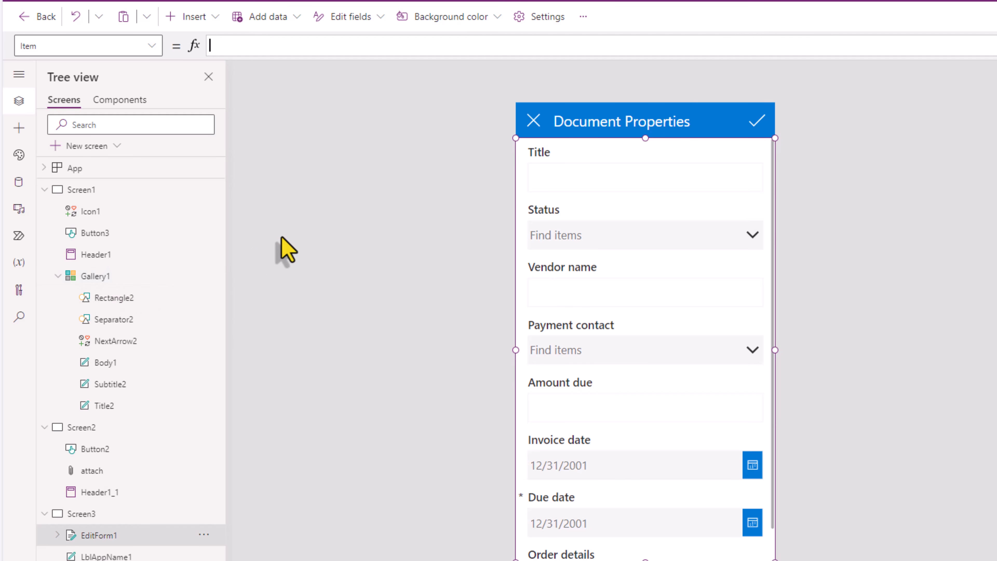
type("gallery1.Selected")
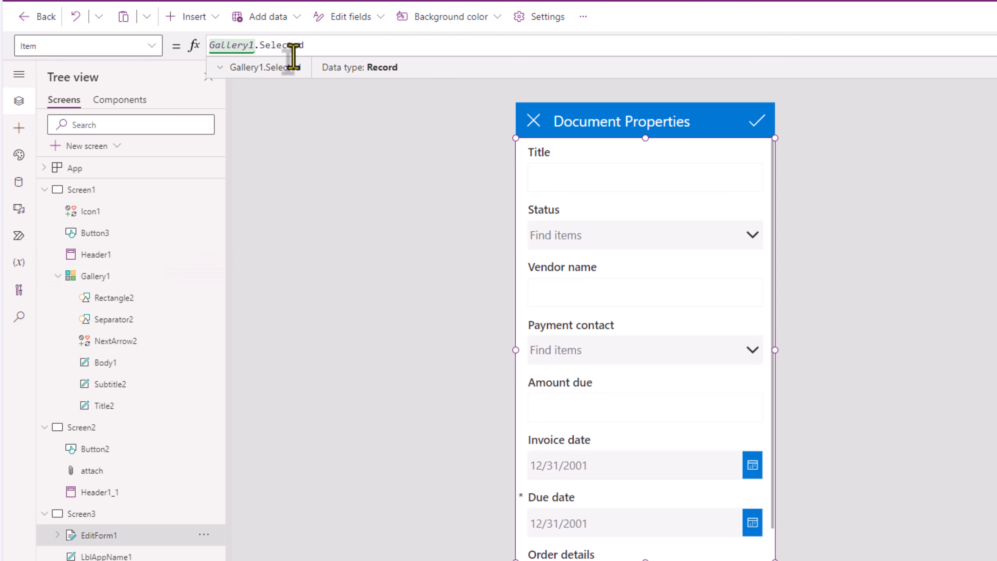
Step: Replace EditForm1's OnSuccess value false with Back(), then select the Home screen
left_click(22, 45)
type("OnS")
key("Return")
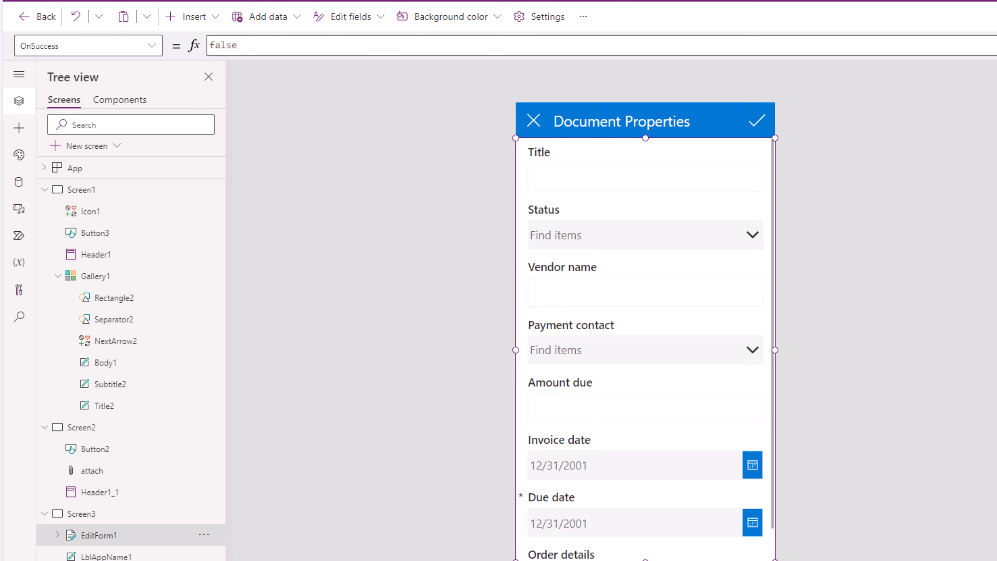
double_click(225, 45)
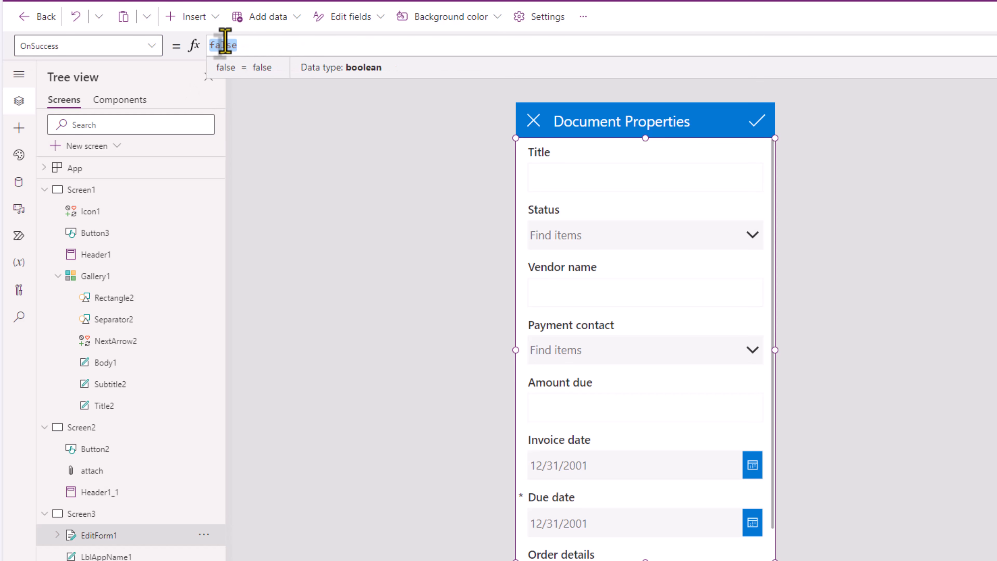
type("Back()")
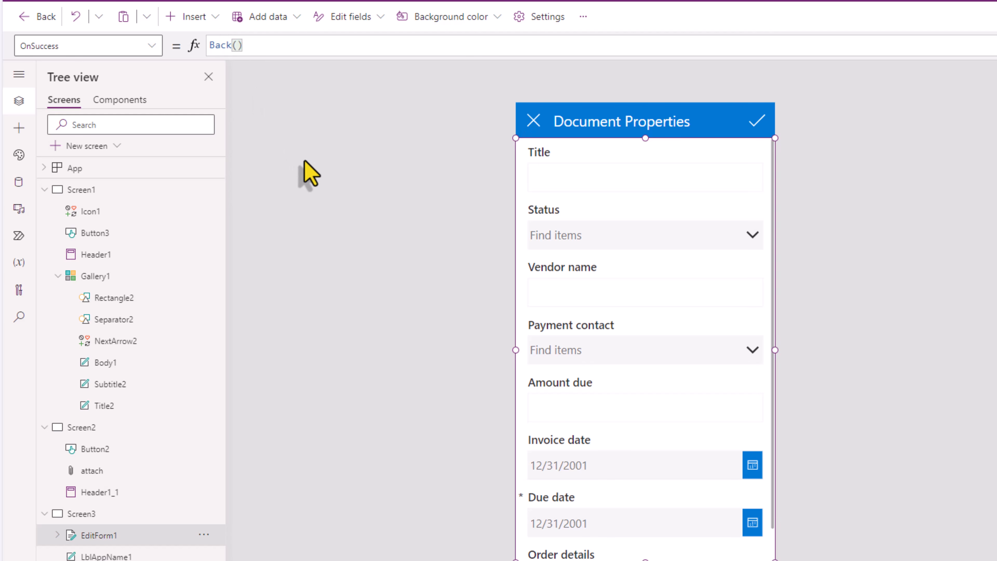
left_click(107, 191)
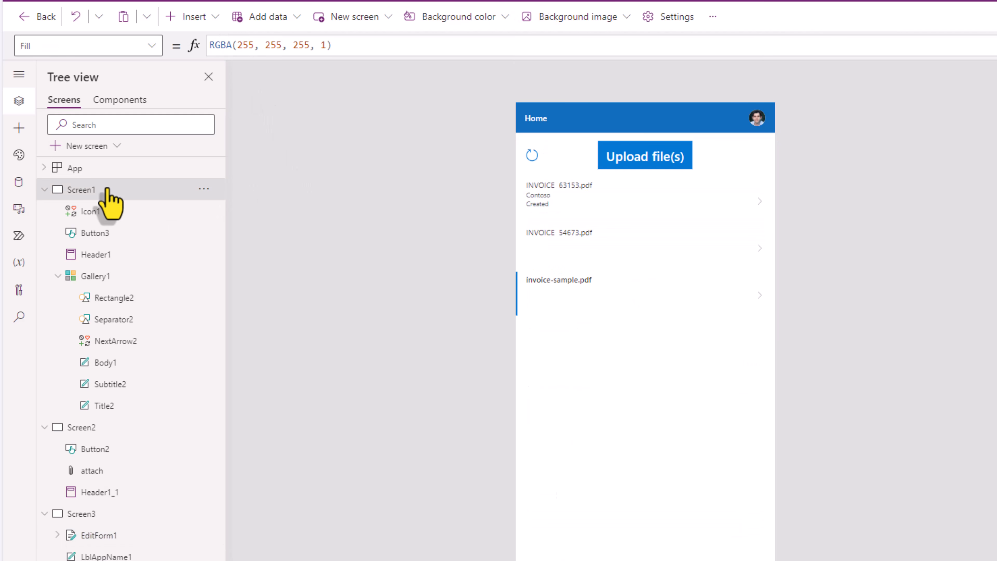
Step: Replace NextArrow2's Select(Parent) OnSelect with Navigate(Screen3), then start the preview
left_click(760, 200)
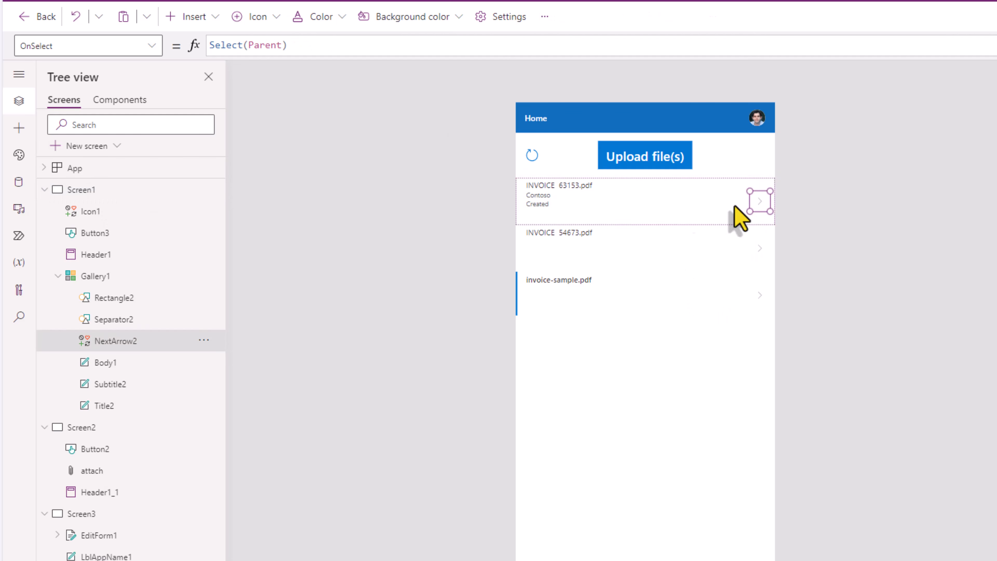
left_click(295, 45)
key("ctrl+a")
type("Navigate")
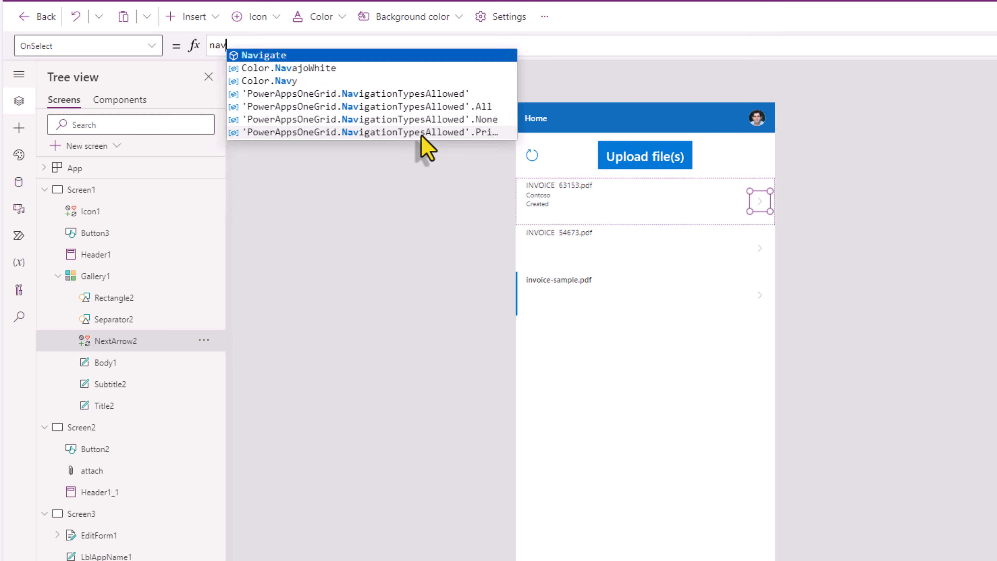
type("(")
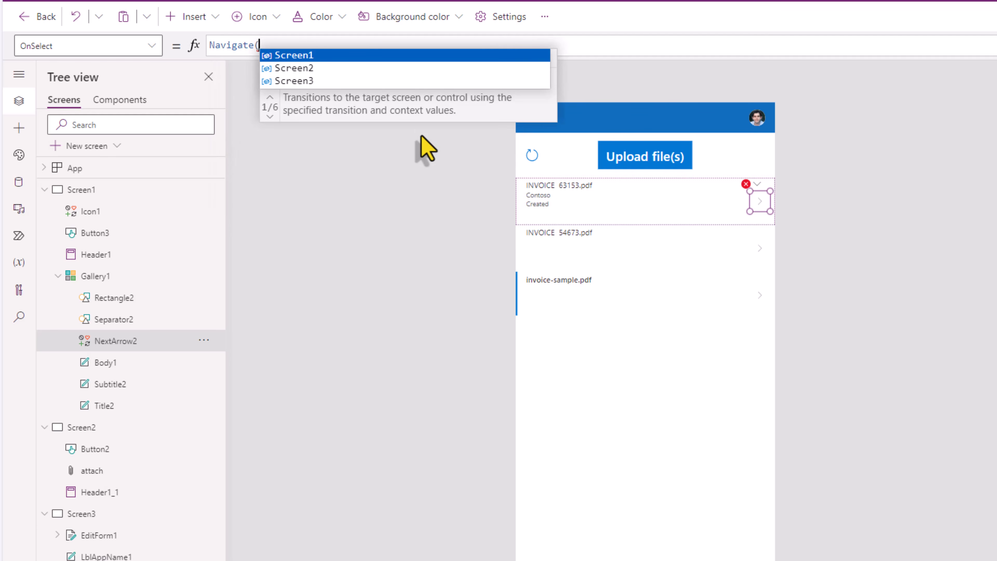
left_click(324, 82)
type(")")
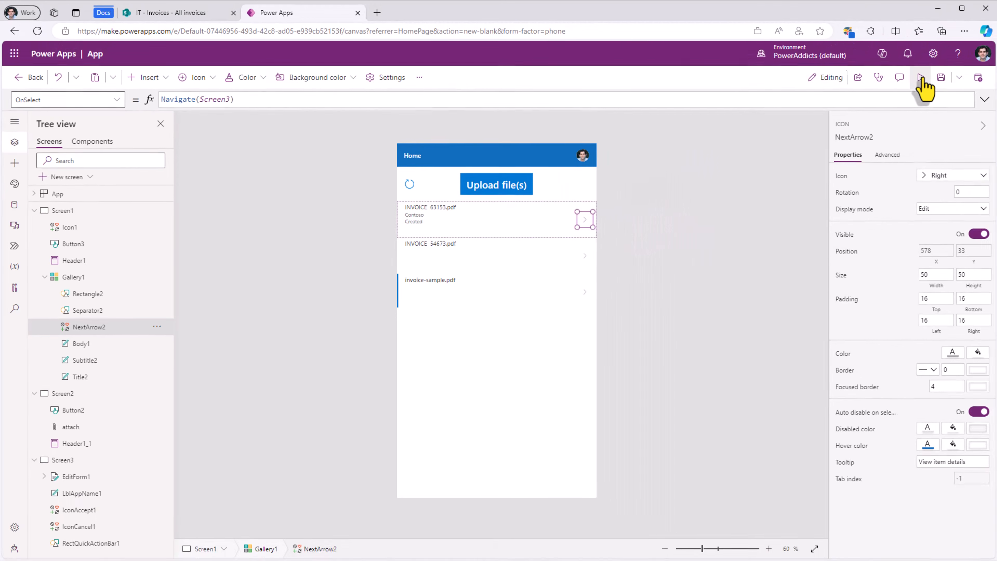
left_click(922, 78)
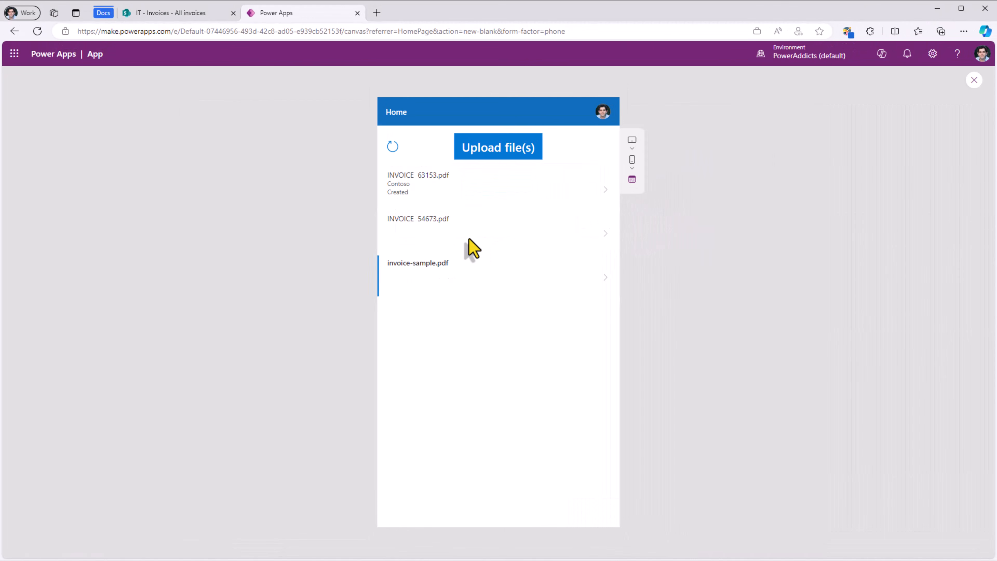
Step: Fill in and save invoice-sample.pdf's properties in the app form: RD Tech, In review, $666.00
left_click(607, 285)
left_click(435, 176)
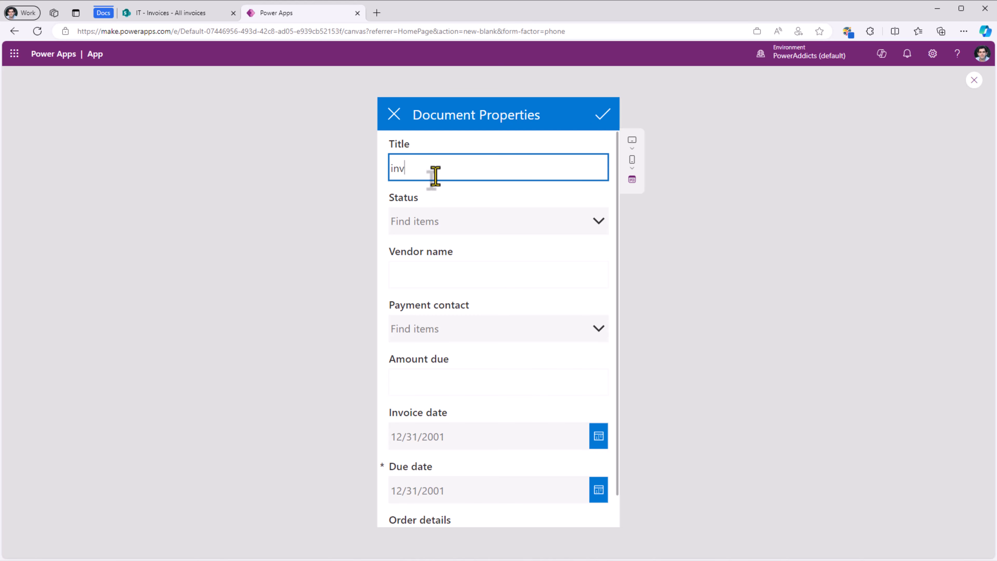
left_click(596, 121)
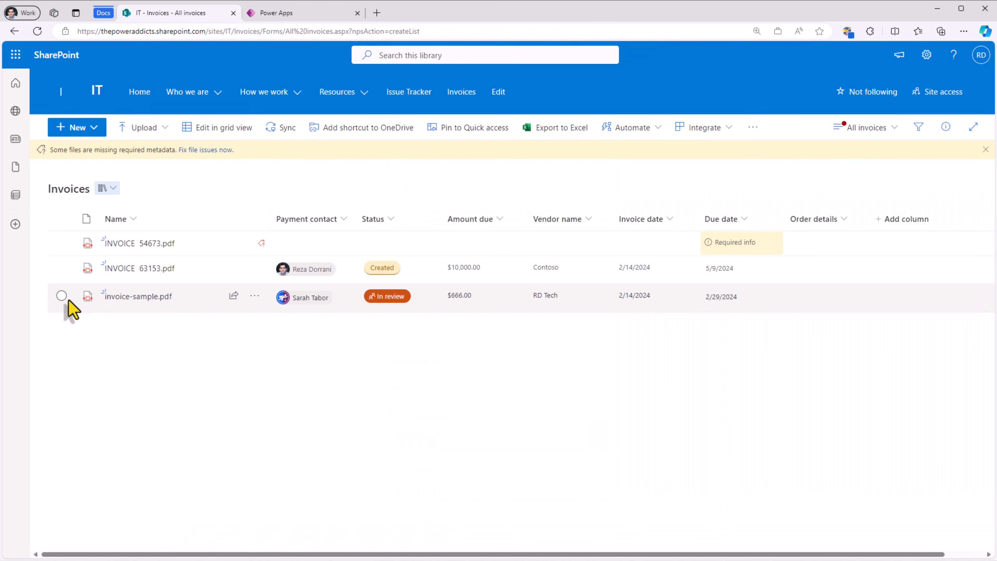
Step: Confirm SharePoint lists invoice-sample.pdf with In review, $666.00 and RD Tech, then go to Upload file(s)
left_click(61, 298)
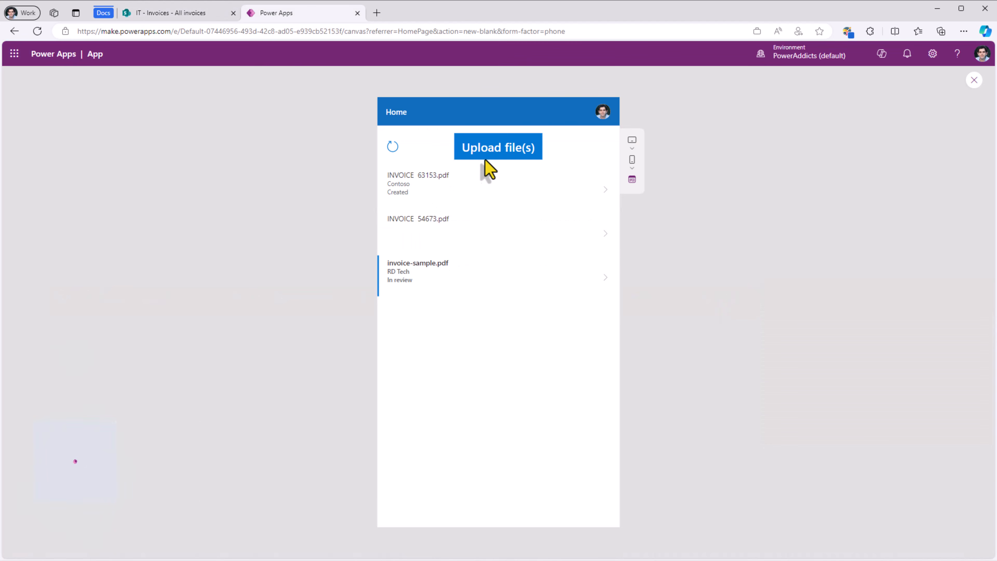
left_click(500, 153)
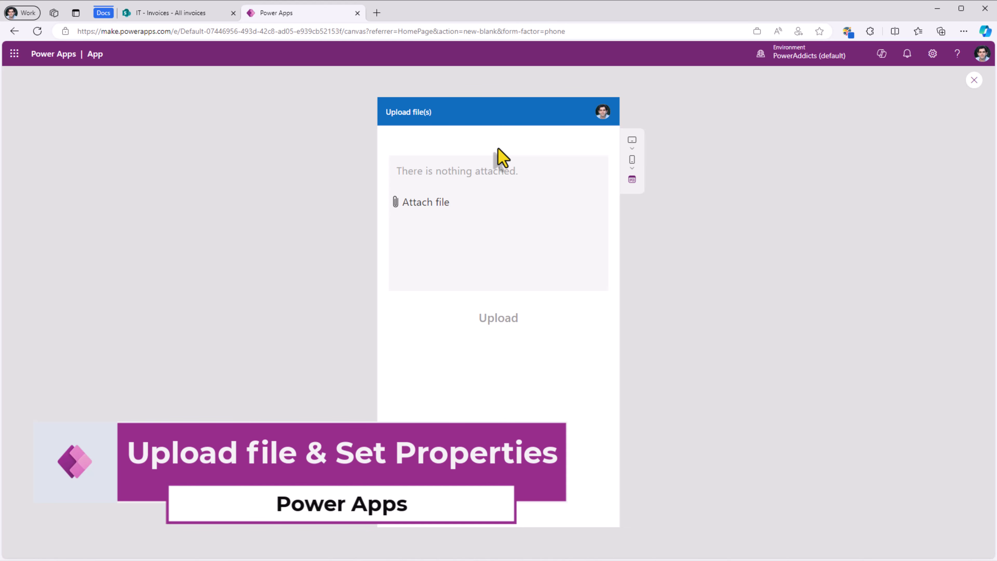
Step: Insert an edit form on Screen2 and place it below the attachment area
left_click(974, 80)
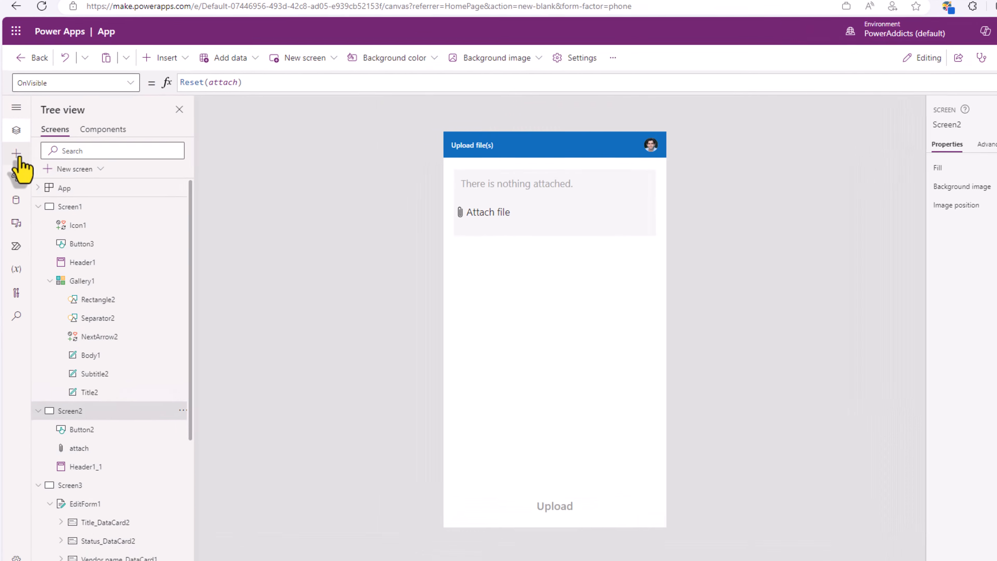
left_click(15, 163)
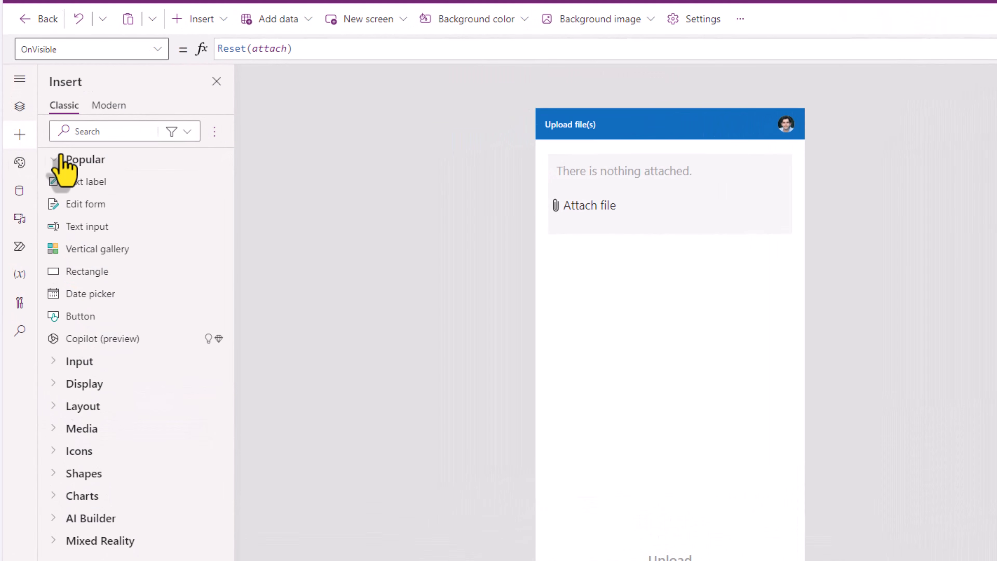
left_click(85, 205)
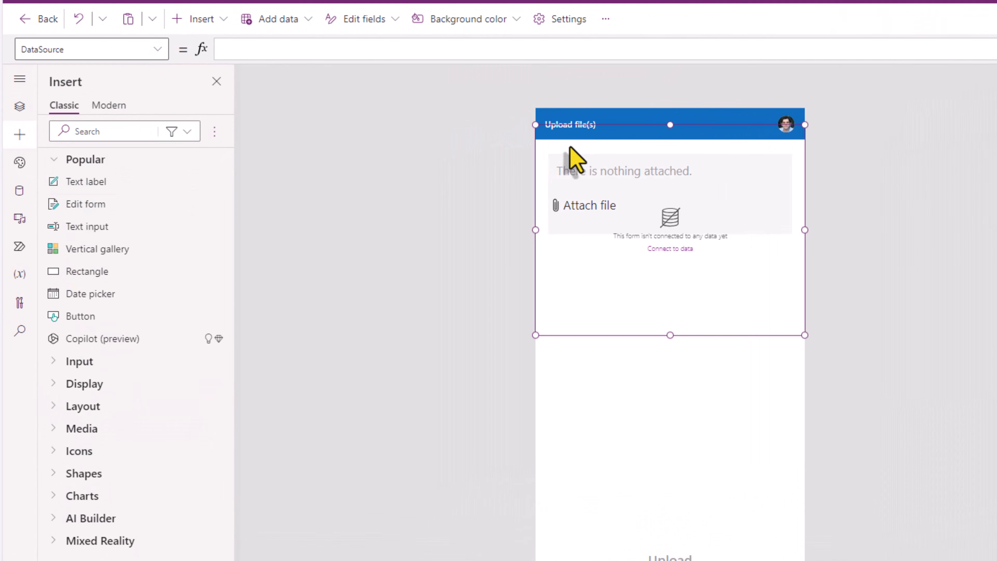
left_click_drag(553, 134, 553, 196)
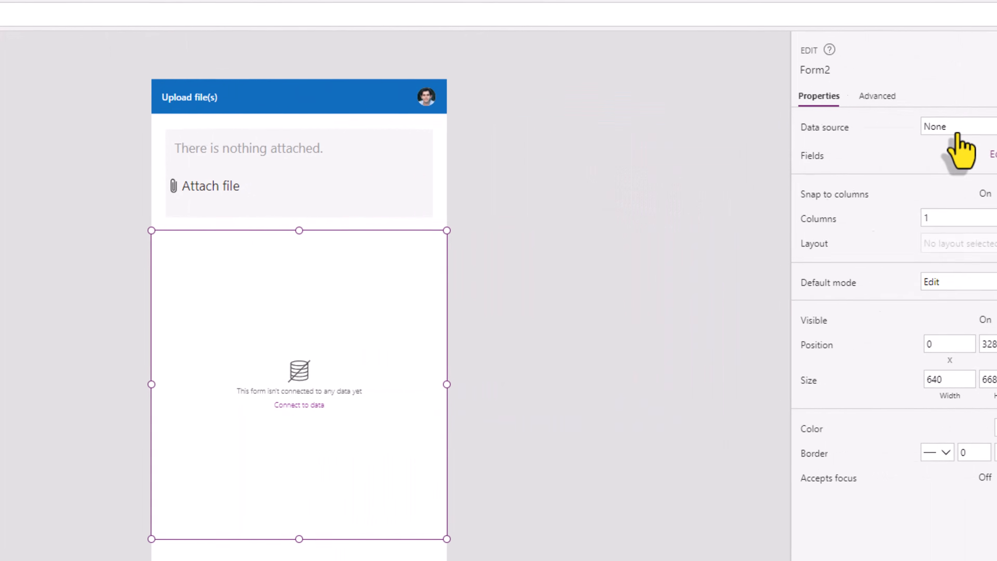
Step: Bind the new form to Invoices with default mode New, and begin renaming it
left_click(964, 130)
left_click(837, 241)
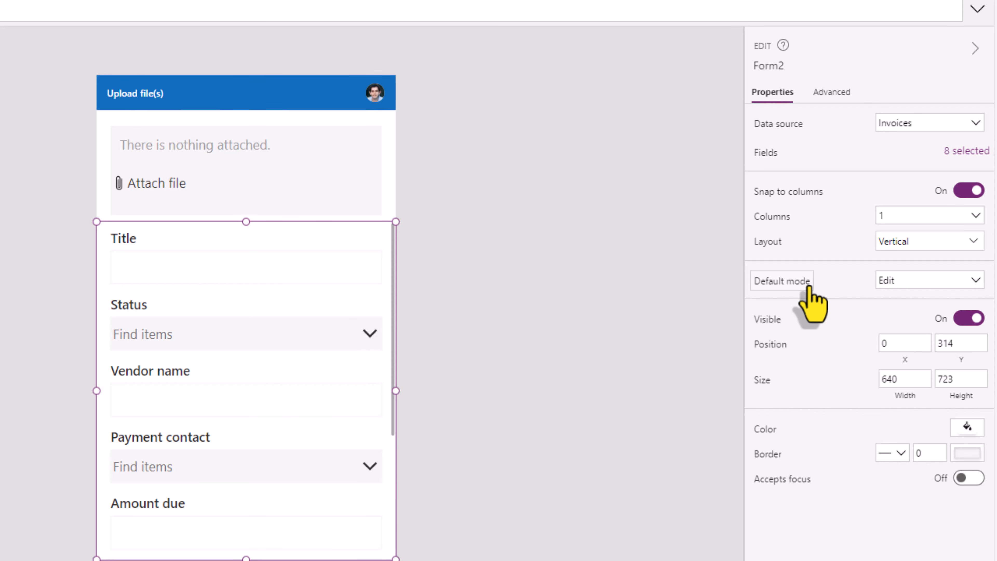
left_click(885, 281)
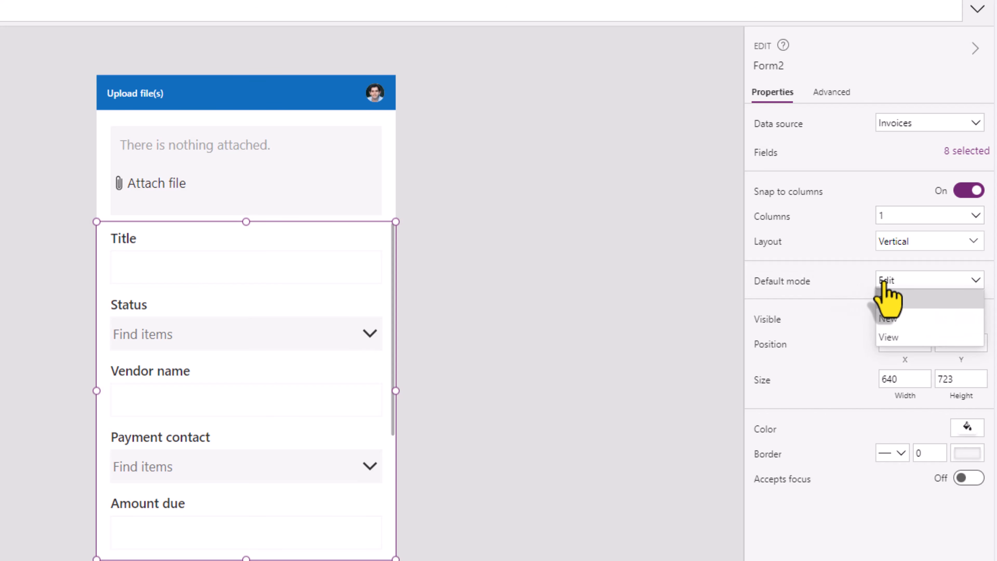
left_click(889, 318)
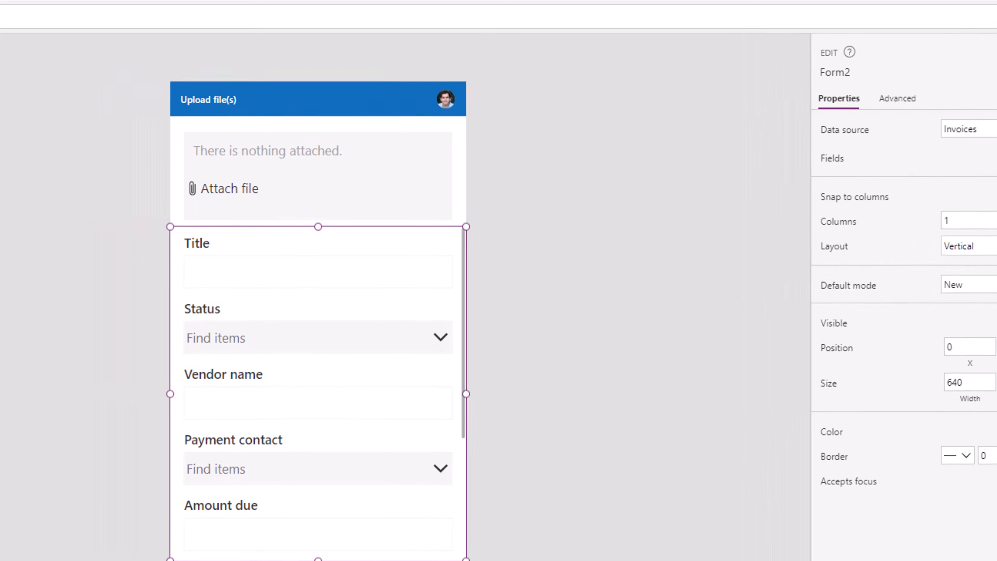
double_click(94, 489)
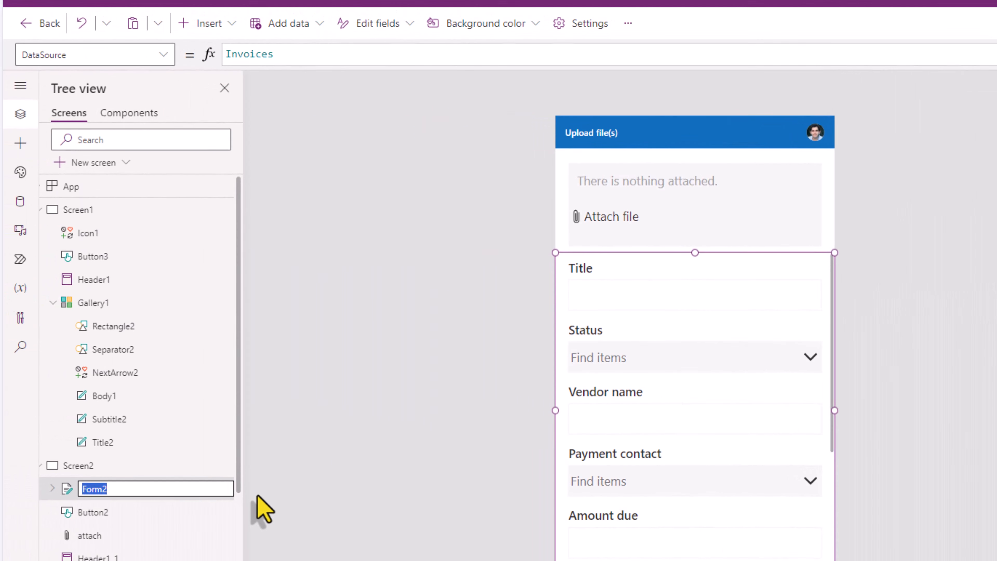
Step: Name the form FormInvoice and set Screen2's OnVisible to Reset(attach);ResetForm(FormInvoice)
key("Return")
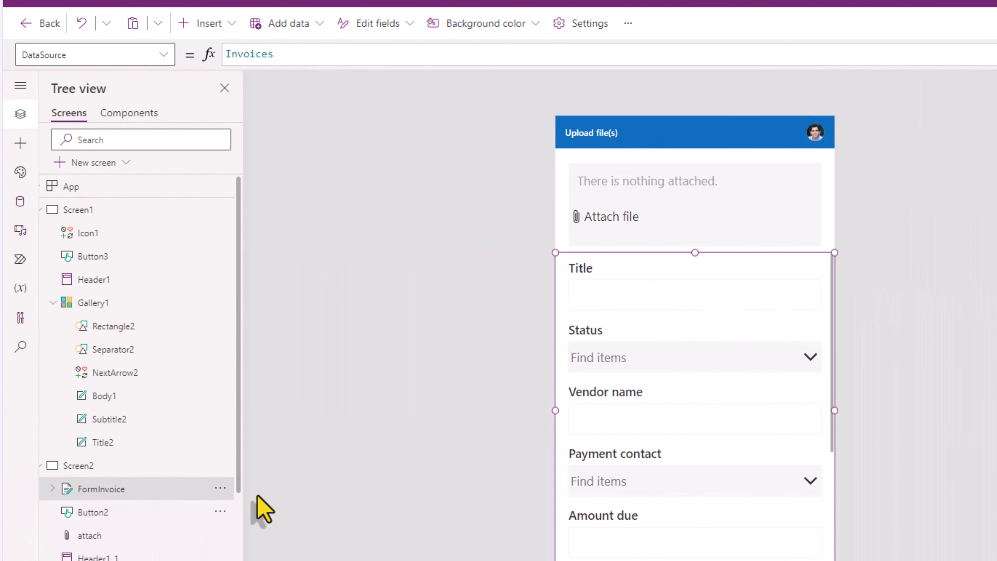
left_click(141, 464)
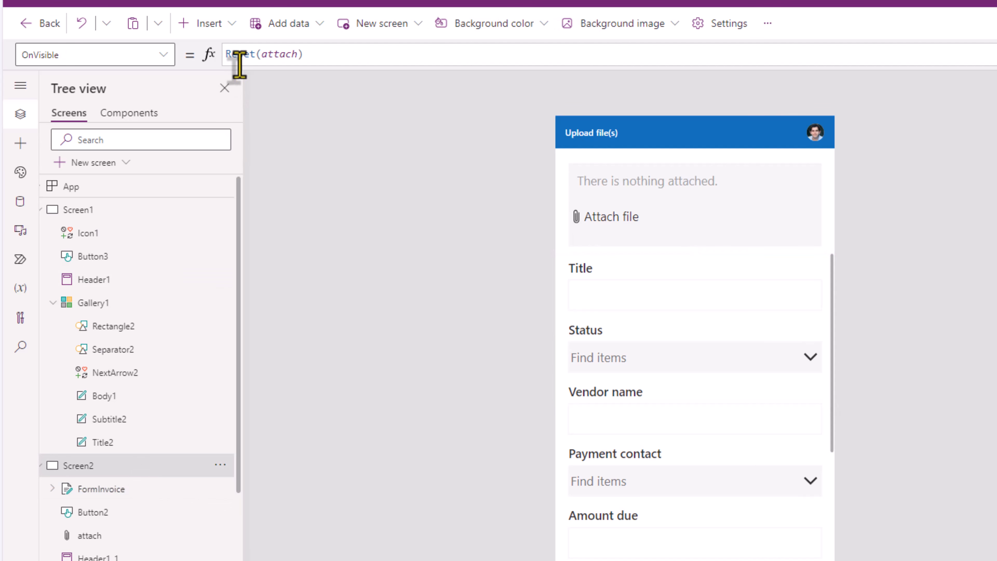
left_click(335, 57)
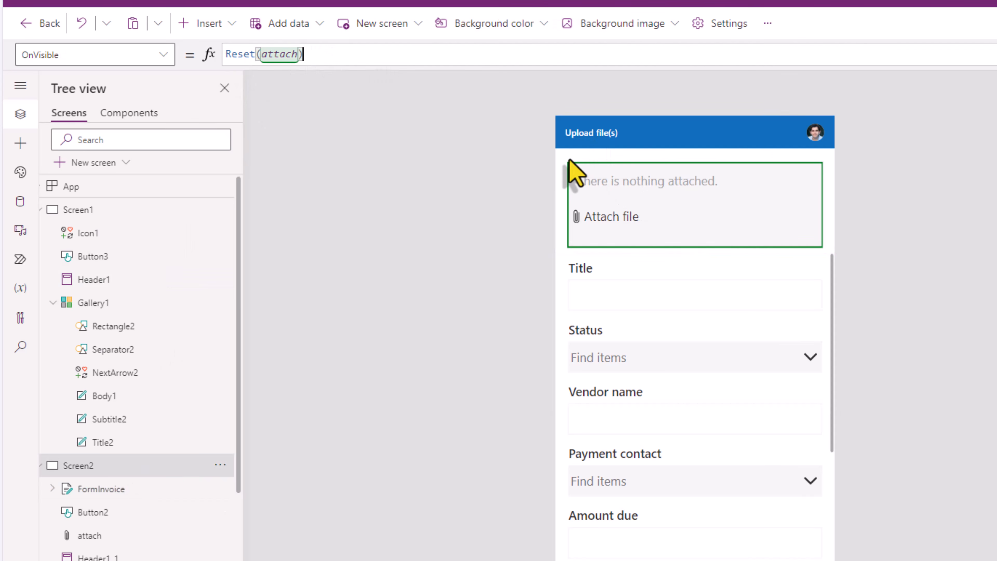
type(";Resetfo")
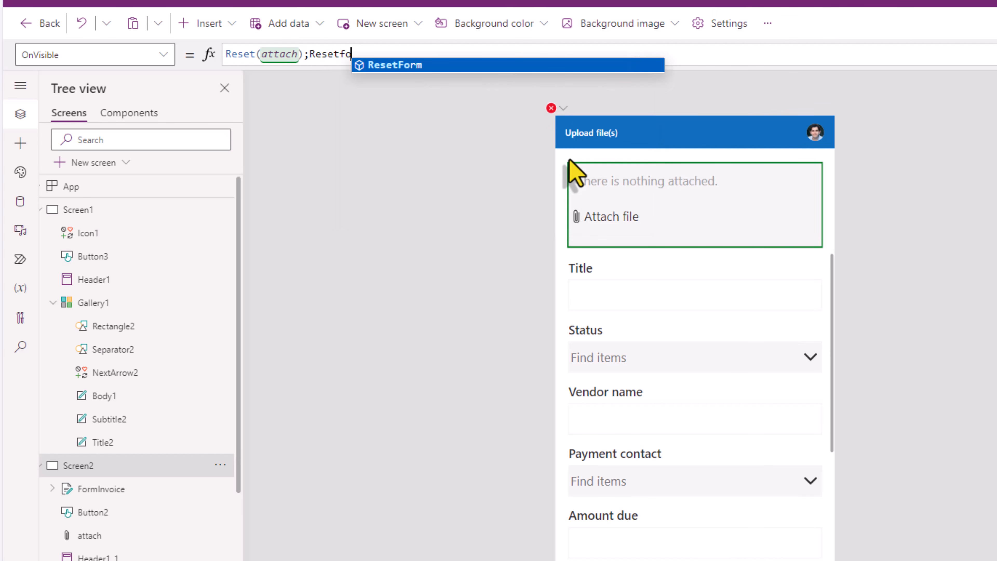
key("Tab")
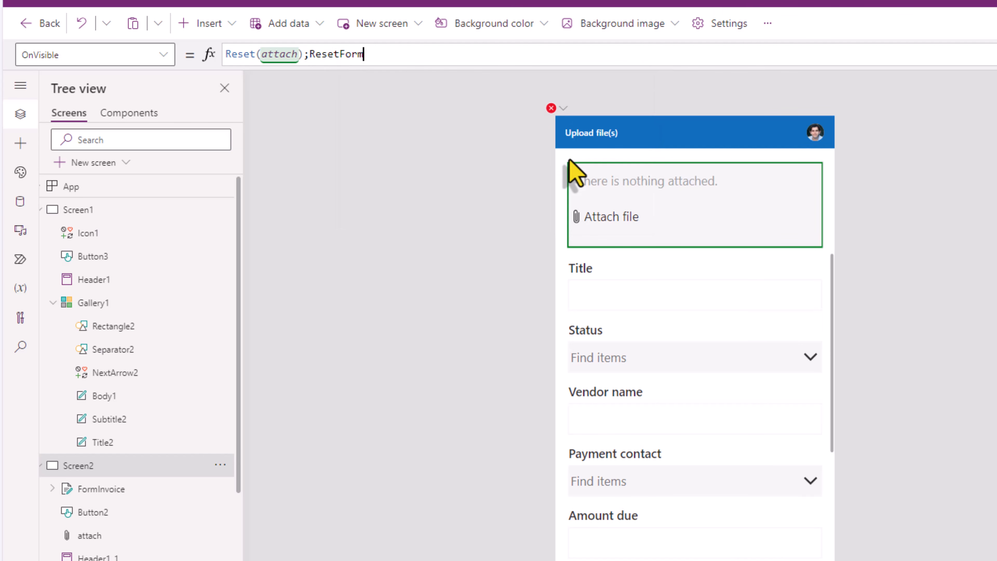
type("(")
key("Tab")
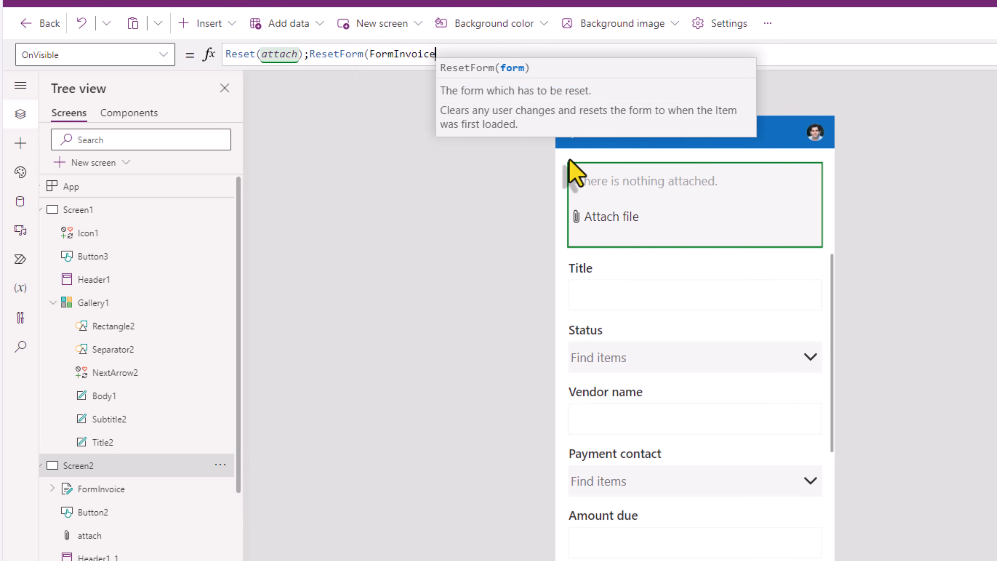
type(")")
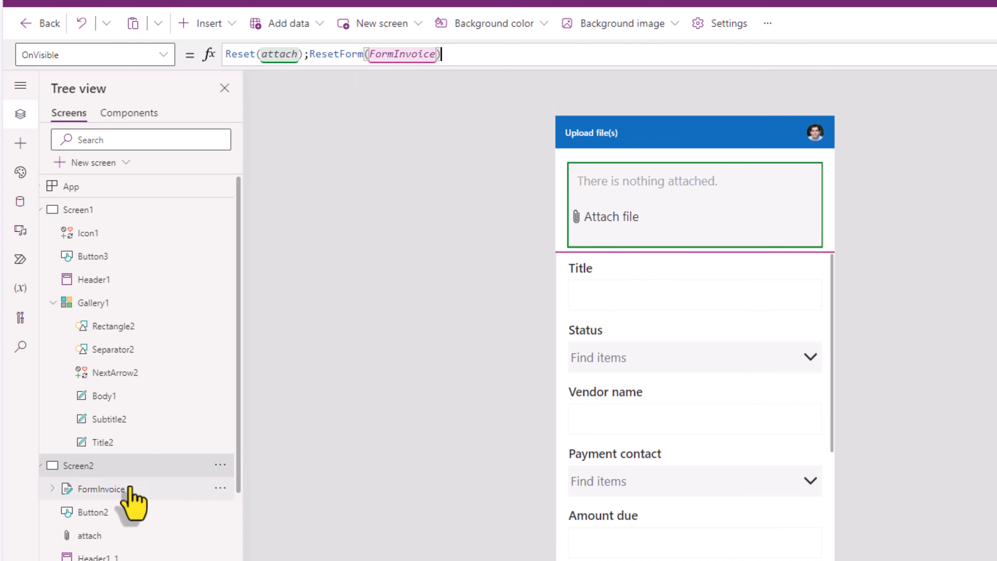
Step: Switch to Screen1 and back to Screen2, then check the form's Title and Status fields
left_click(104, 210)
left_click(698, 179, "alt")
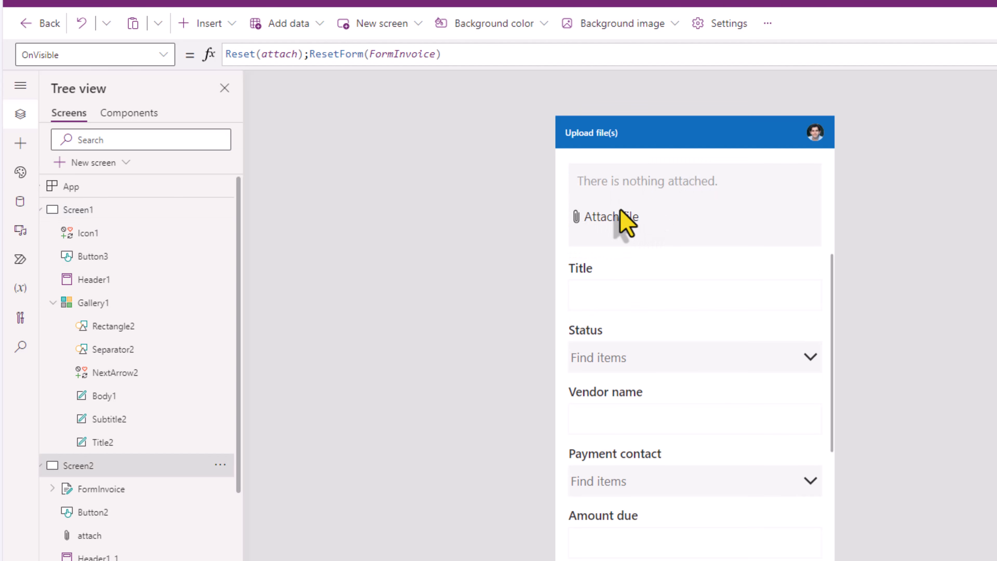
left_click(688, 299)
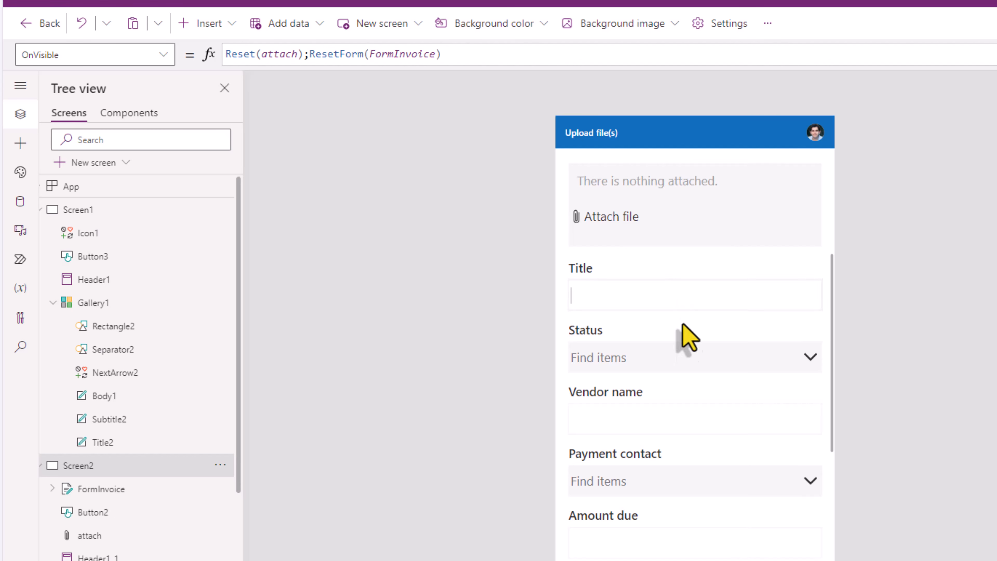
left_click(695, 358)
left_click(680, 350)
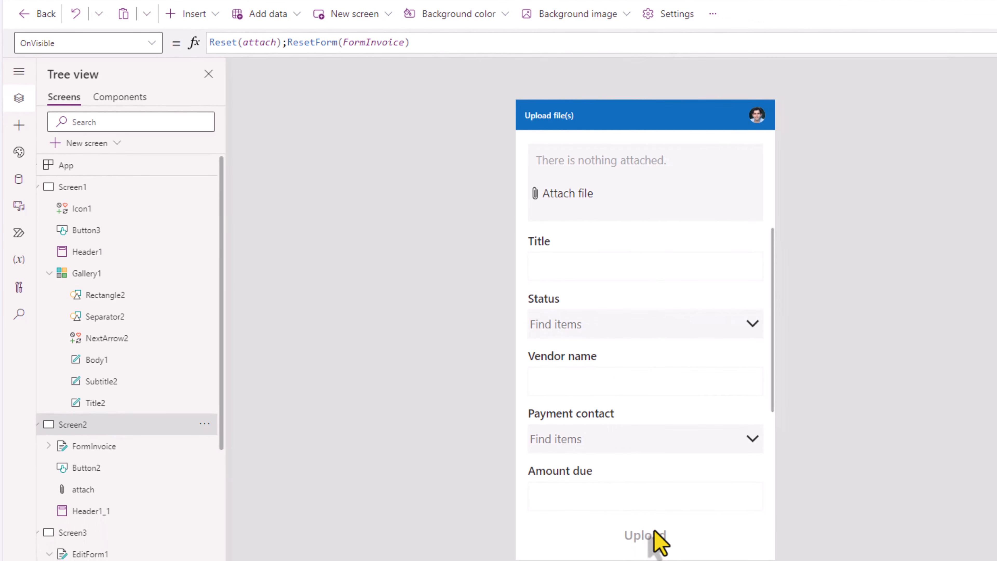
Step: Open the Upload file to SharePoint flow called by Button2's OnSelect for editing
left_click(655, 532)
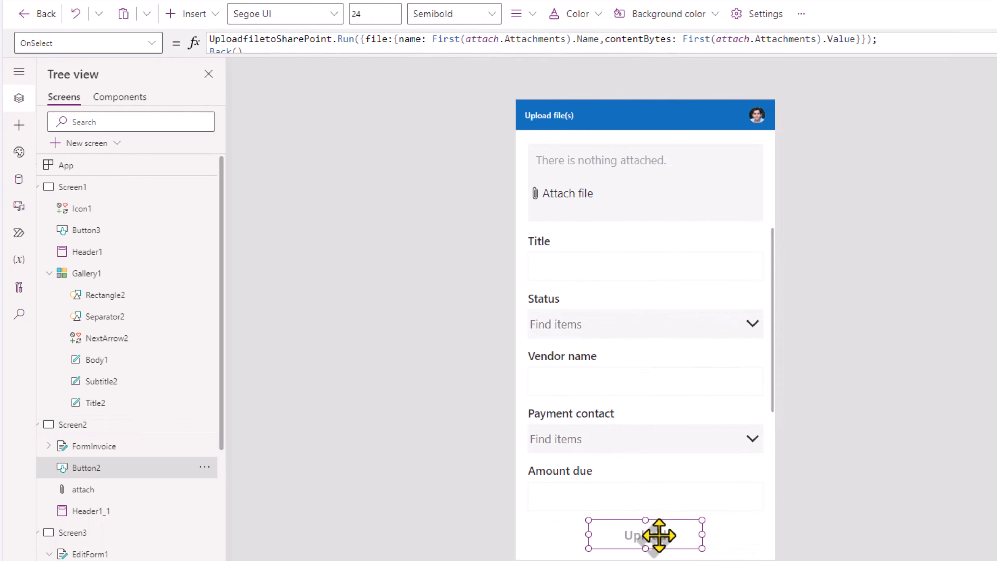
left_click(663, 46)
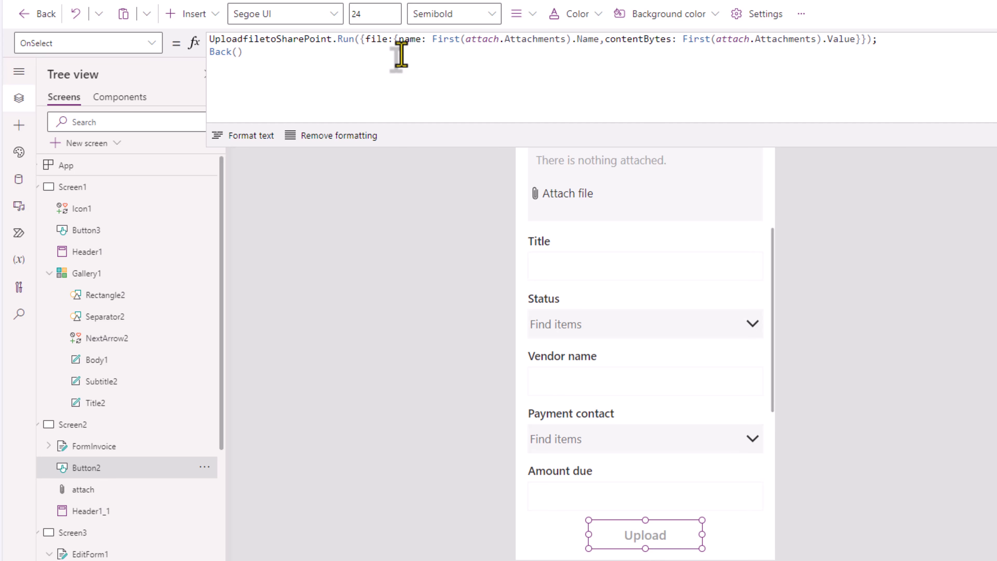
left_click(19, 232)
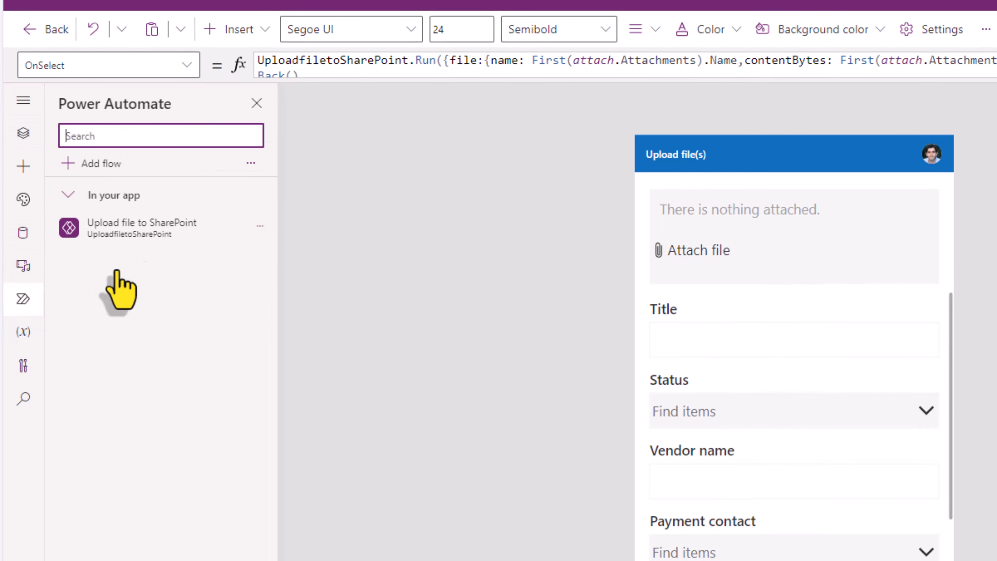
left_click(260, 226)
left_click(284, 261)
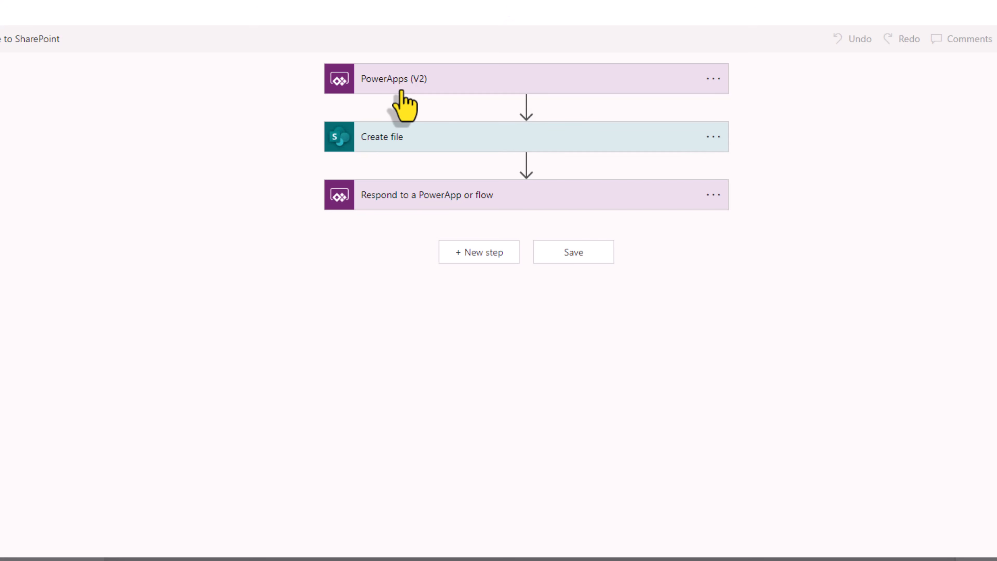
Step: Add a text input named File Properties to the PowerApps (V2) trigger, then insert a step after Create file
left_click(401, 91)
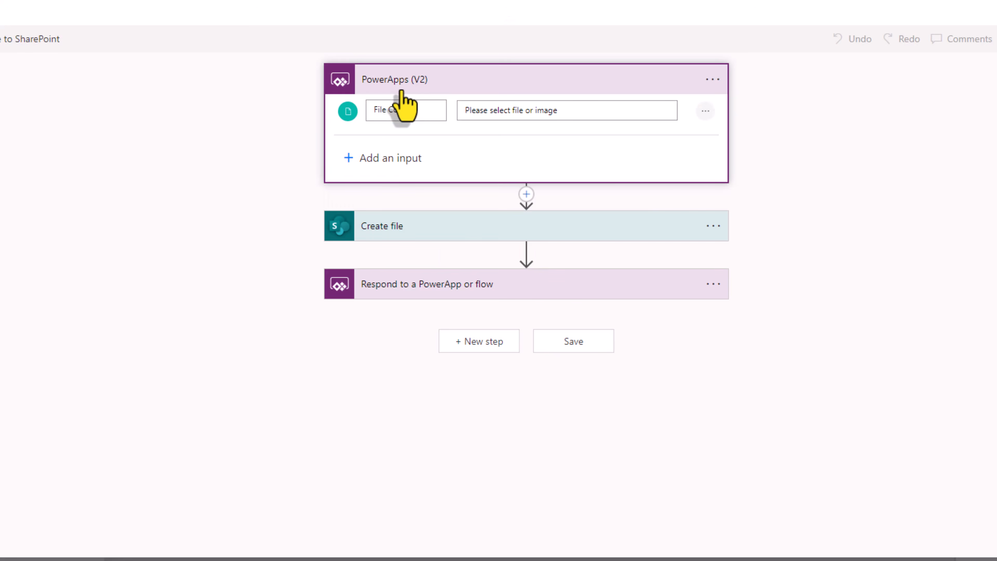
left_click(348, 158)
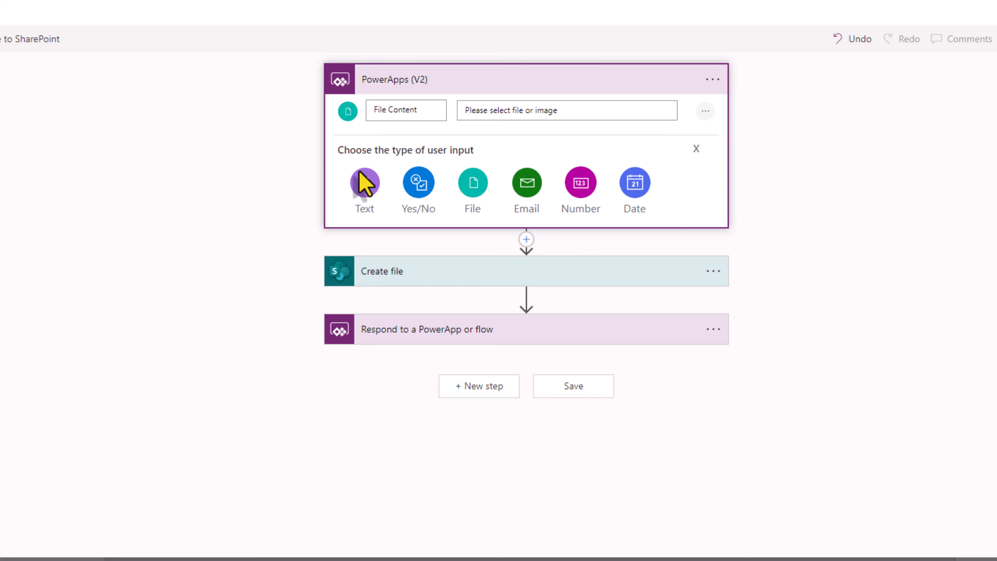
left_click(365, 188)
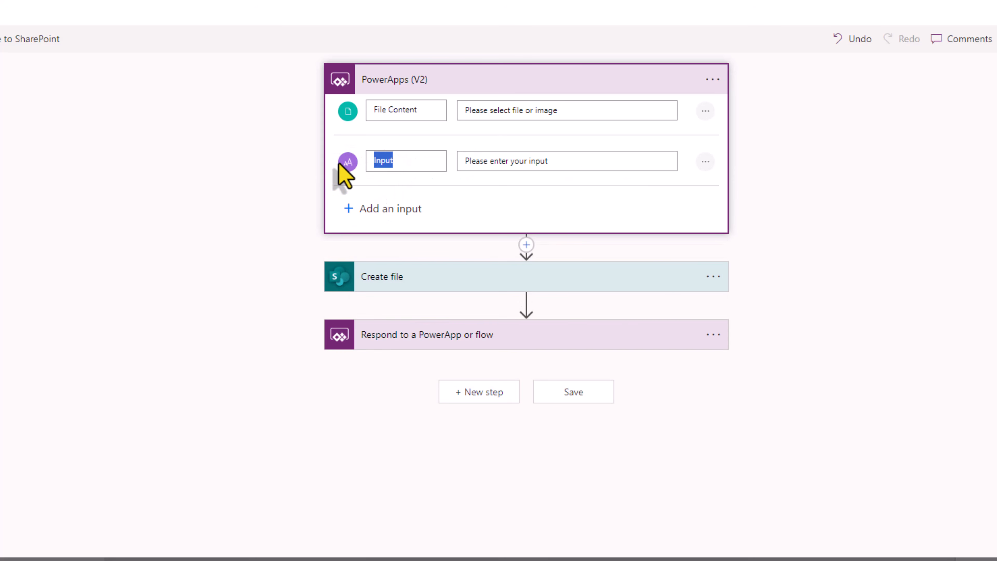
type("File Properties")
left_click(390, 276)
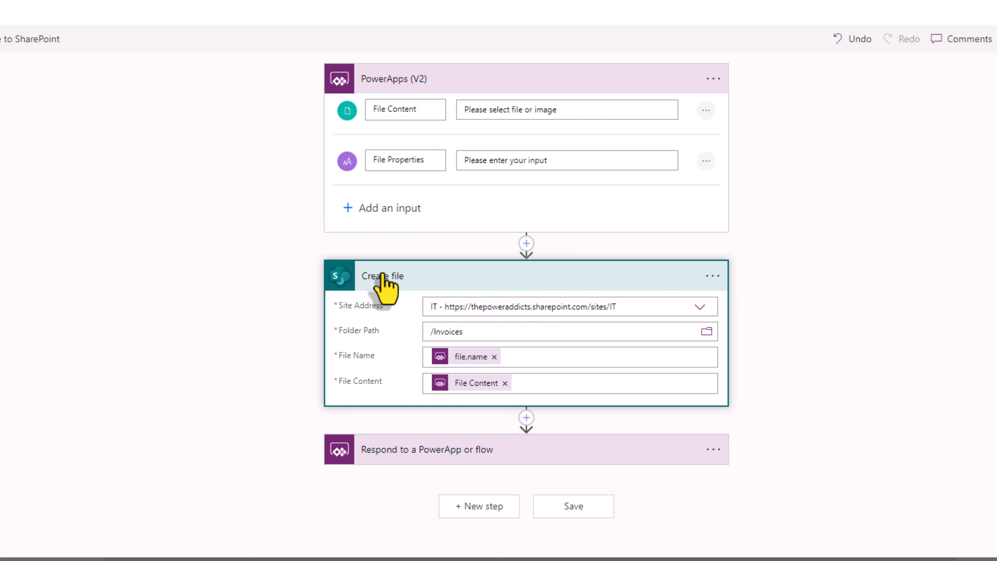
left_click(527, 422)
Step: Add an Update file properties action targeting the IT site's Invoices library, with Id set to Create file's ItemId
left_click(528, 436)
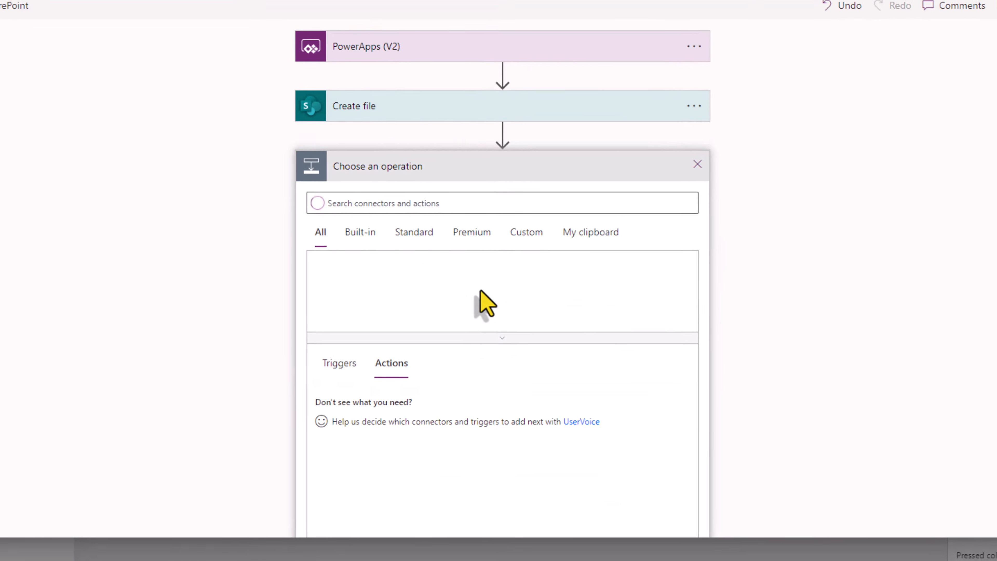
type("update file properties")
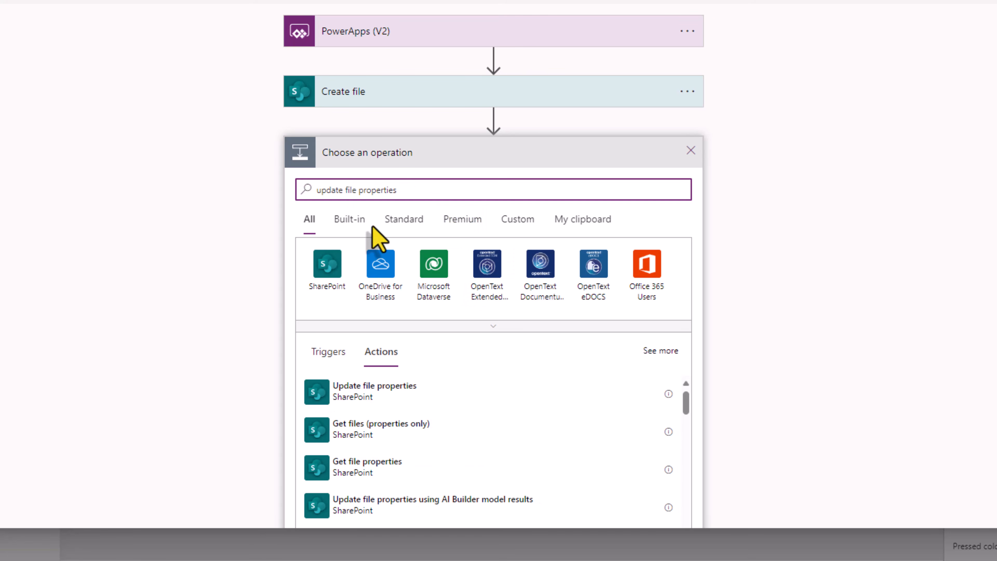
left_click(352, 399)
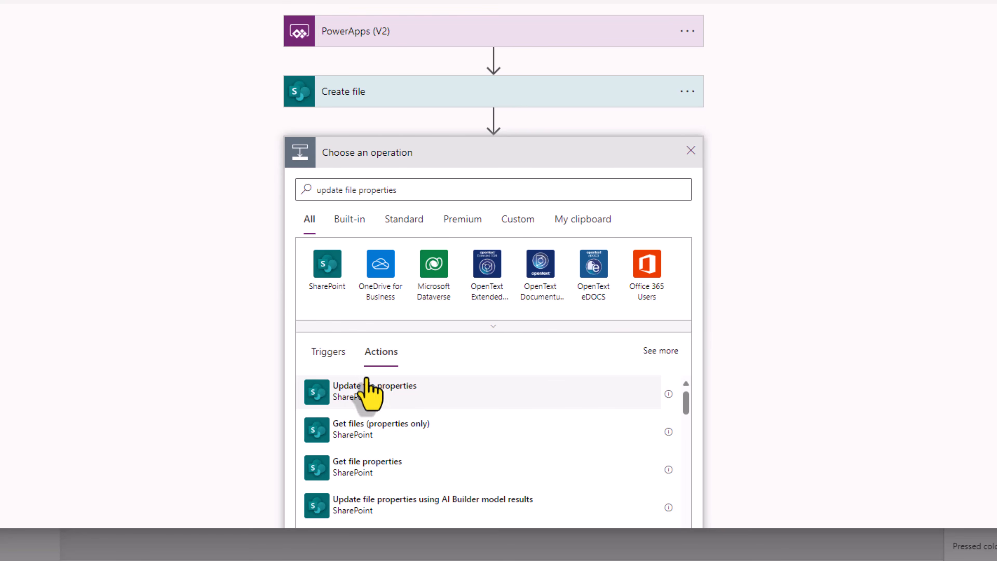
type("https://thepoweraddicts.sharepoint.com/sites/IT")
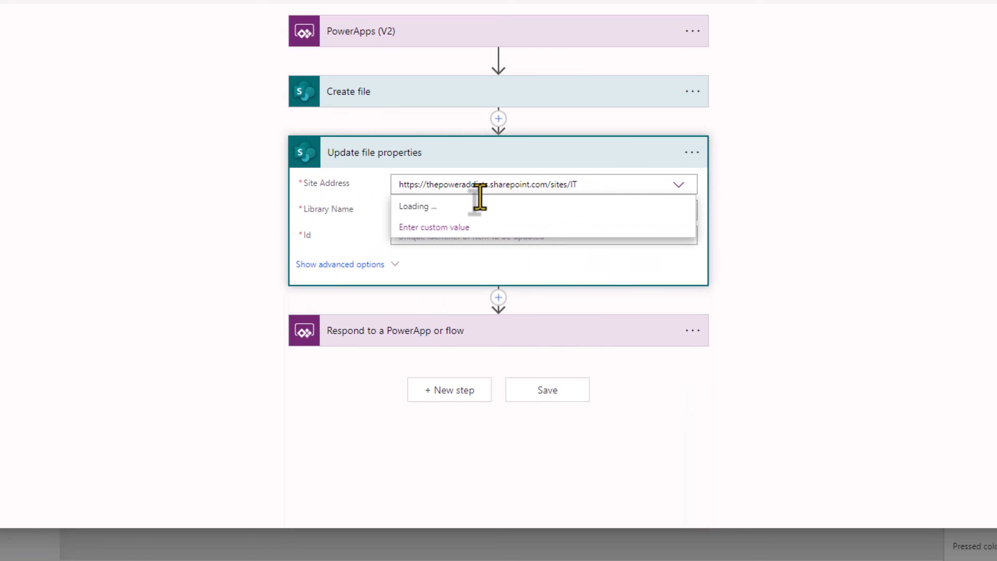
left_click(471, 207)
left_click(437, 212)
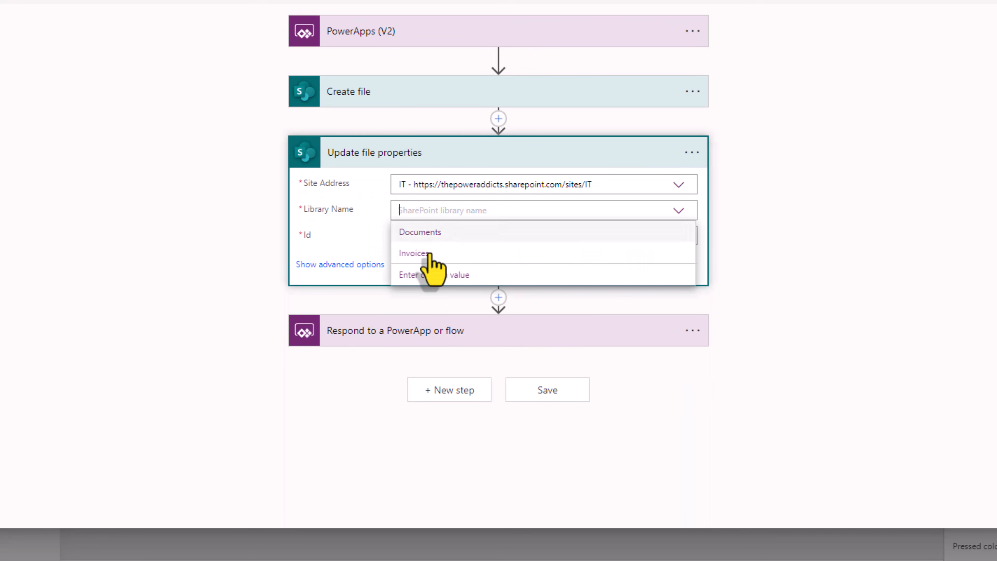
left_click(415, 253)
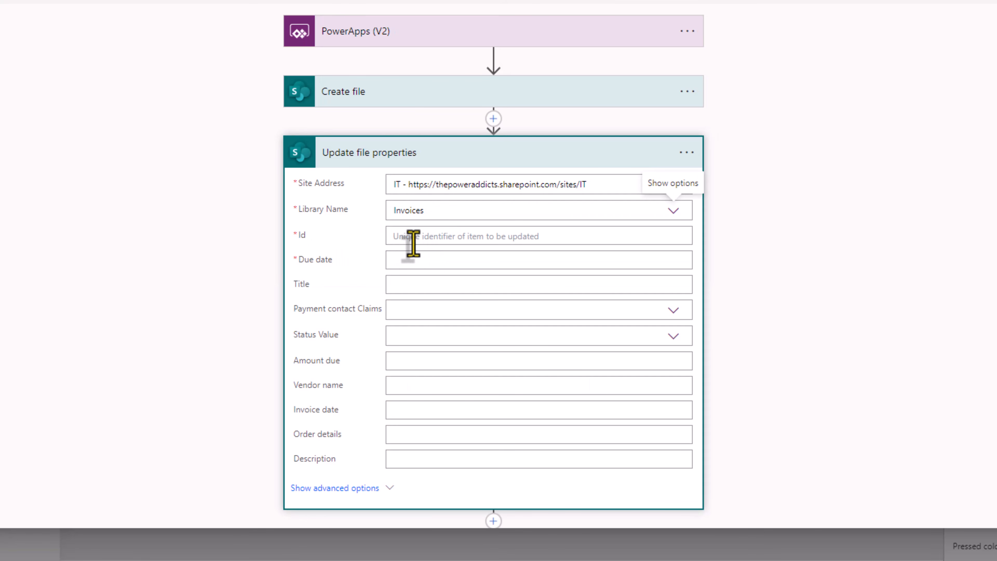
left_click(427, 240)
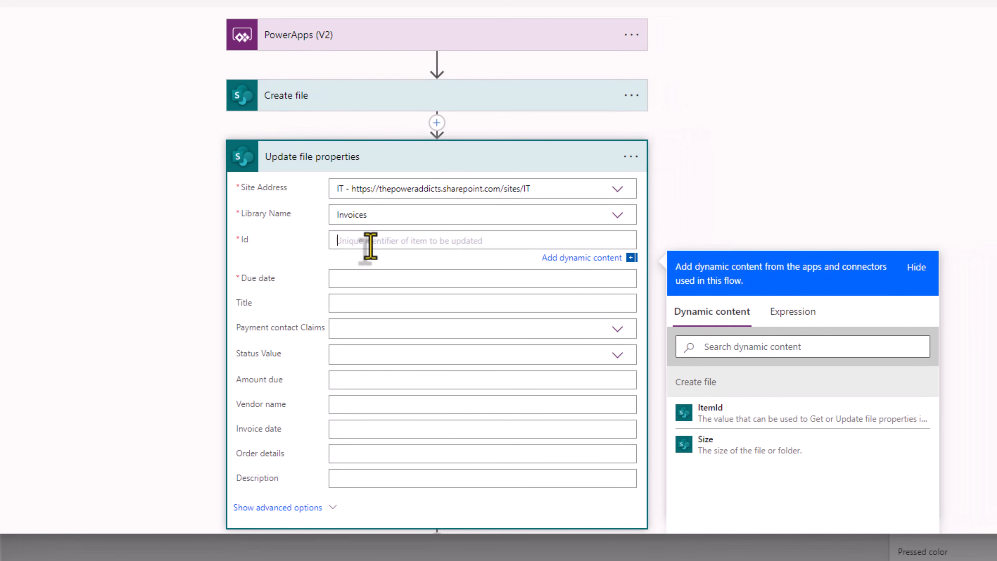
left_click(713, 409)
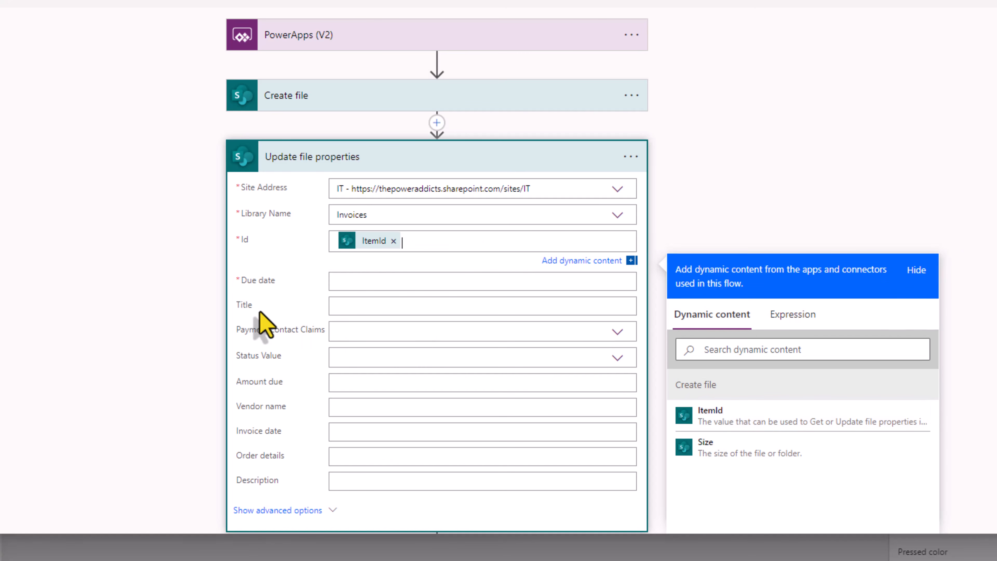
scroll(263, 318, "down", 2)
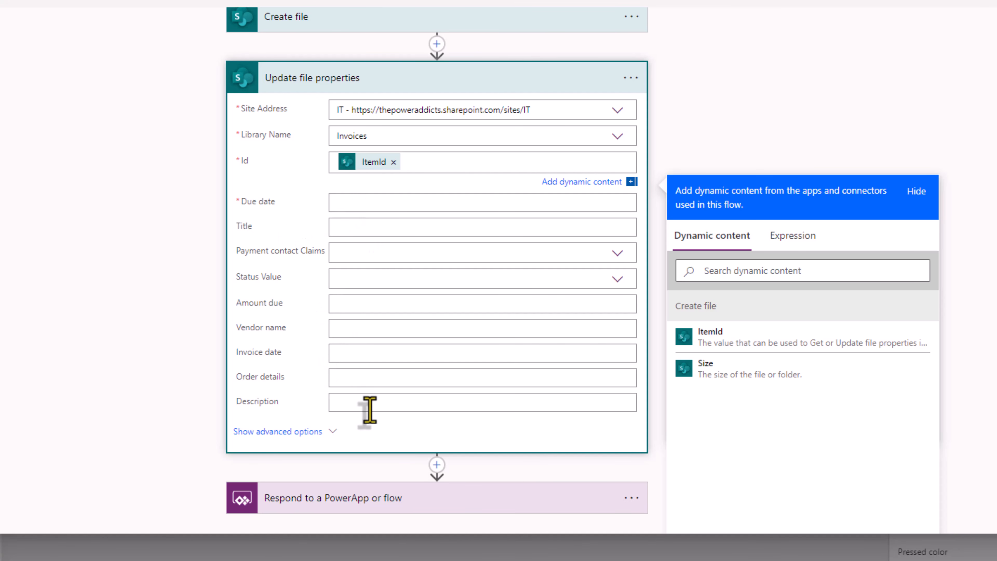
scroll(316, 231, "up", 2)
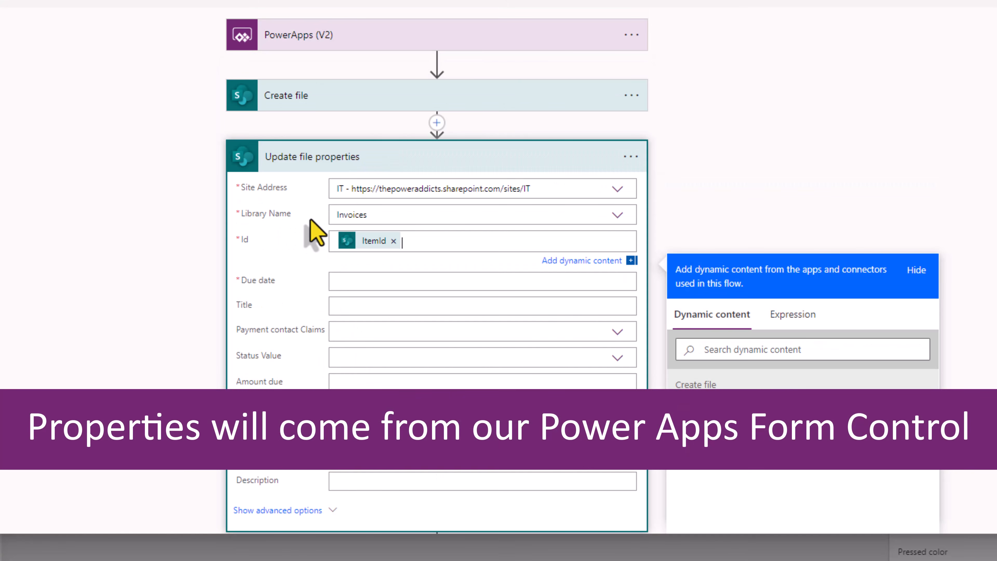
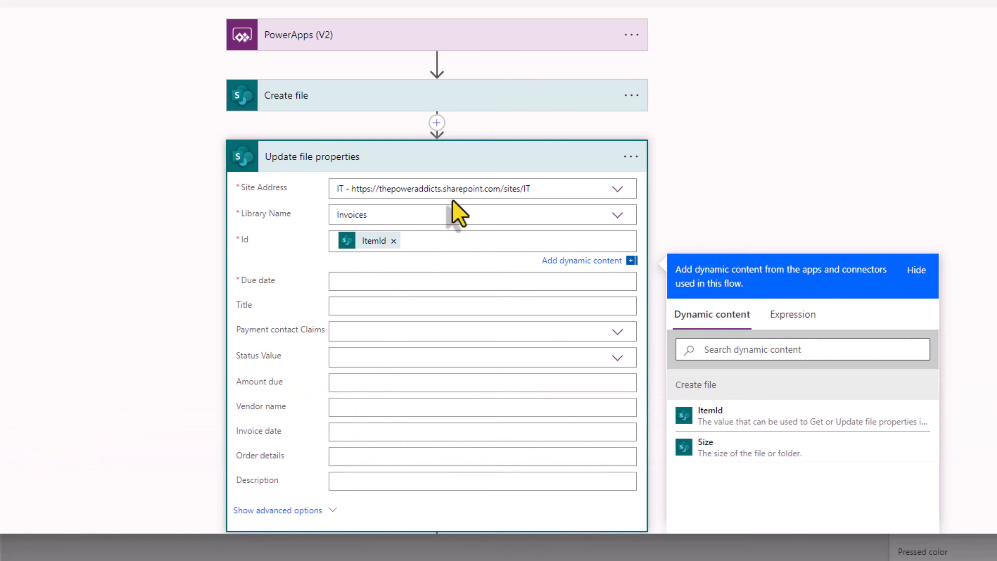
Step: Insert a Compose step before Update file properties holding the pasted IT site URL
left_click(437, 122)
left_click(441, 145)
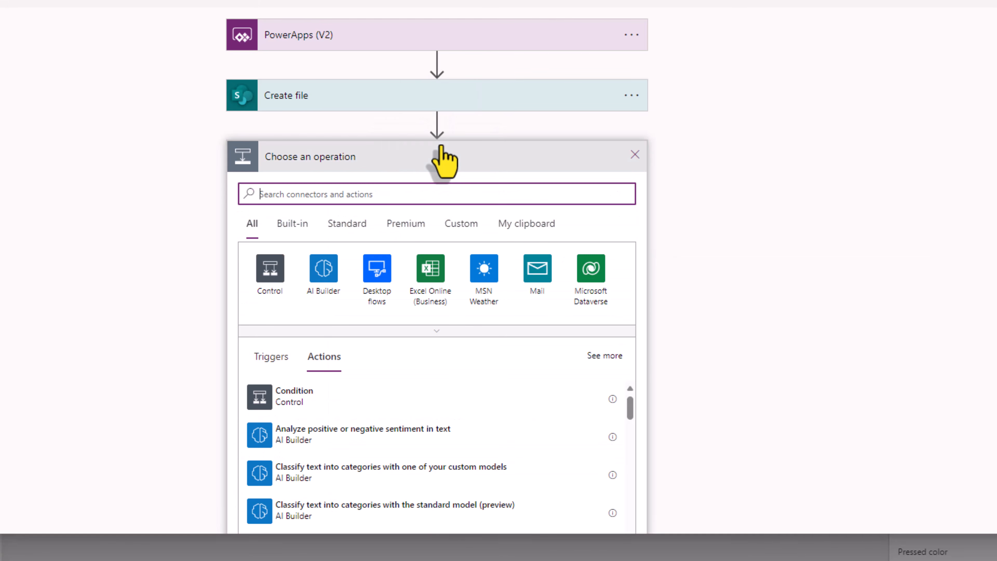
type("compose")
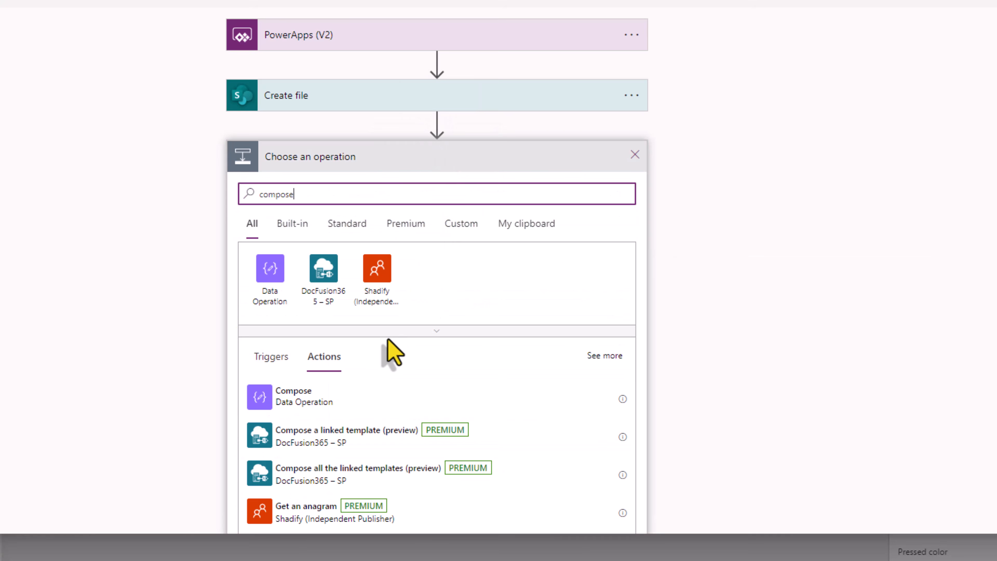
left_click(303, 409)
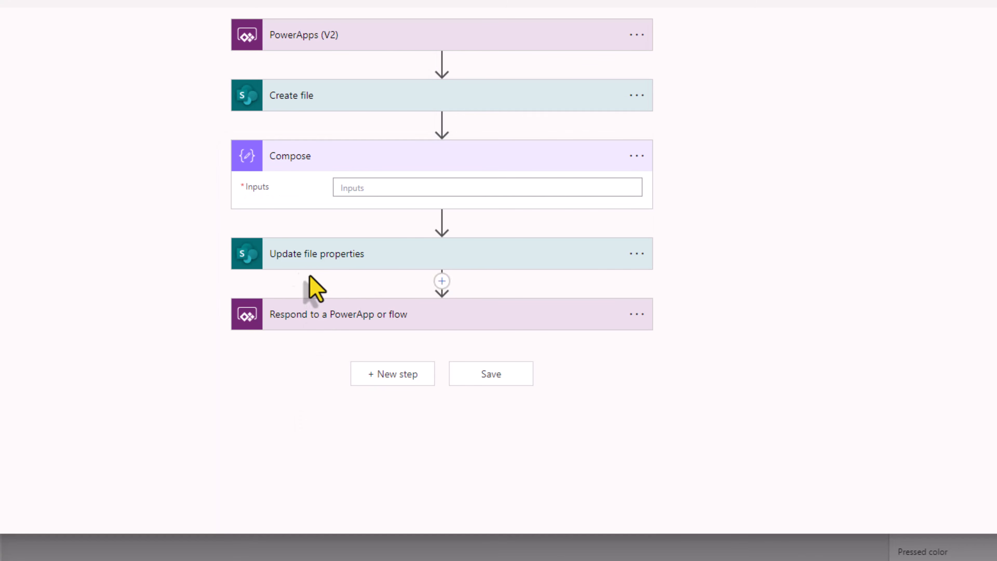
left_click(306, 255)
left_click(381, 188)
type("https://thepoweraddicts.sharepoint.com/sites/IT")
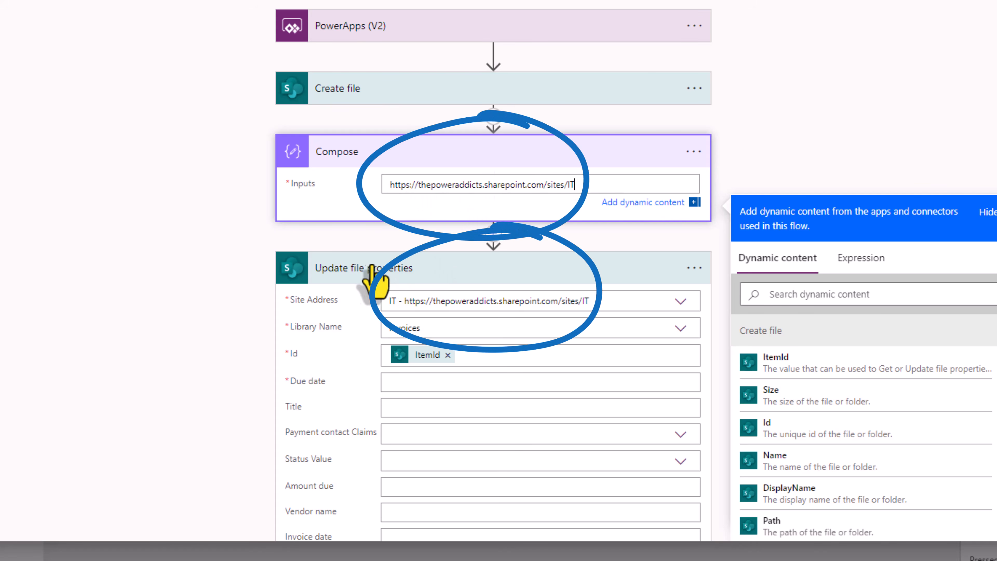
Step: Set Update file properties' Site Address to a custom value using the Compose Outputs
left_click(680, 305)
scroll(692, 363, "down", 1)
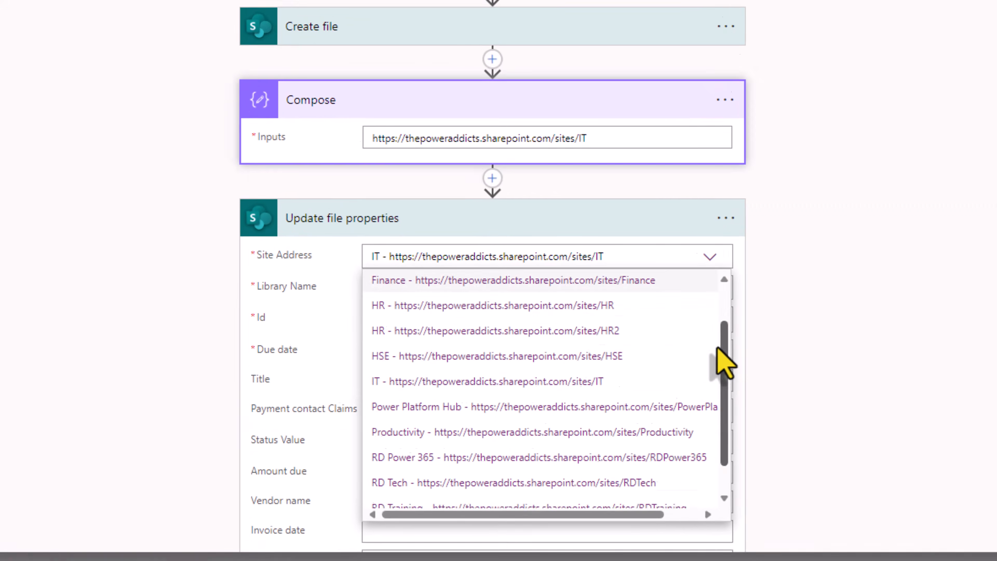
scroll(706, 393, "down", 2)
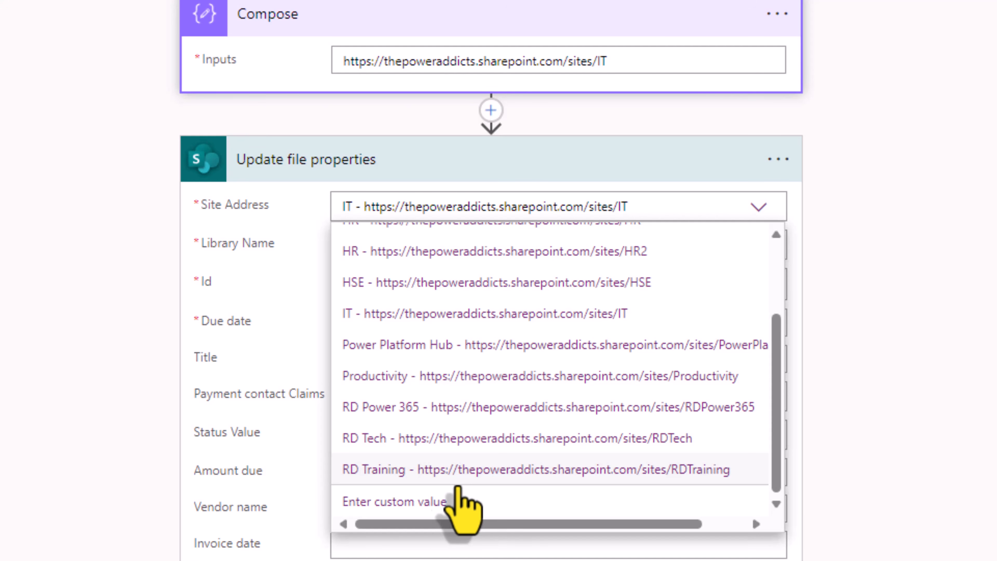
left_click(421, 509)
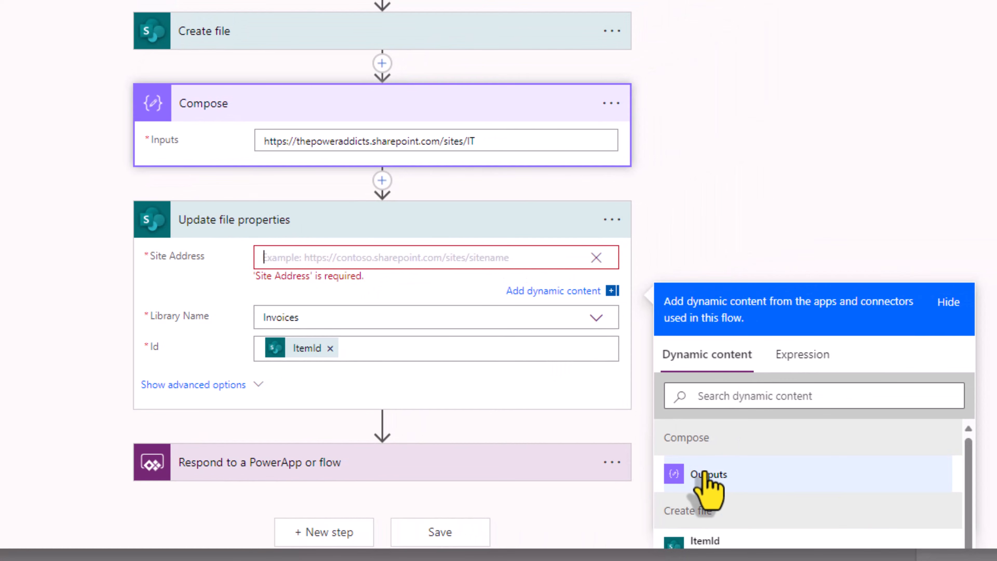
left_click(705, 473)
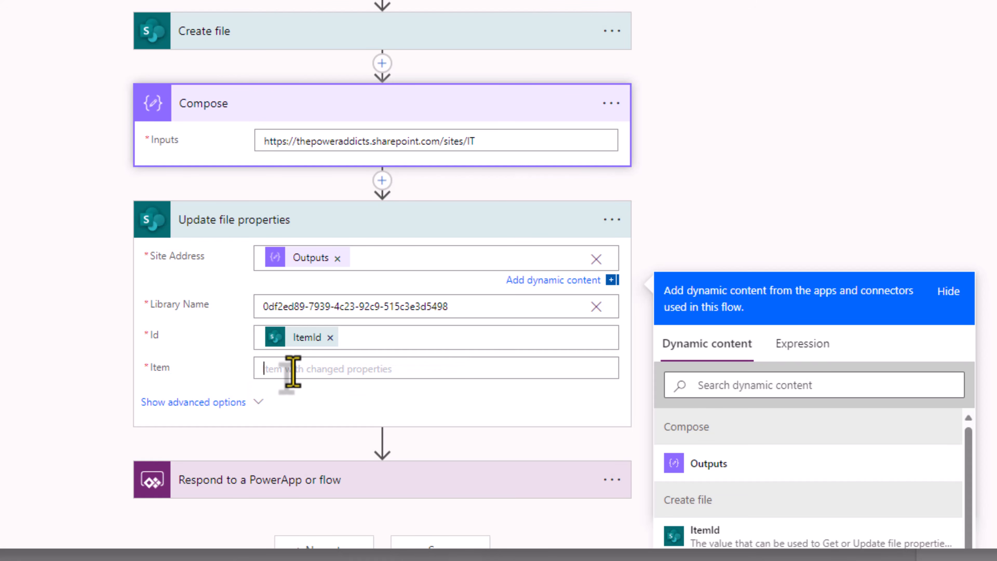
Step: Start a json() expression for the Update file properties Item field
left_click(281, 369)
scroll(844, 275, "down", 2)
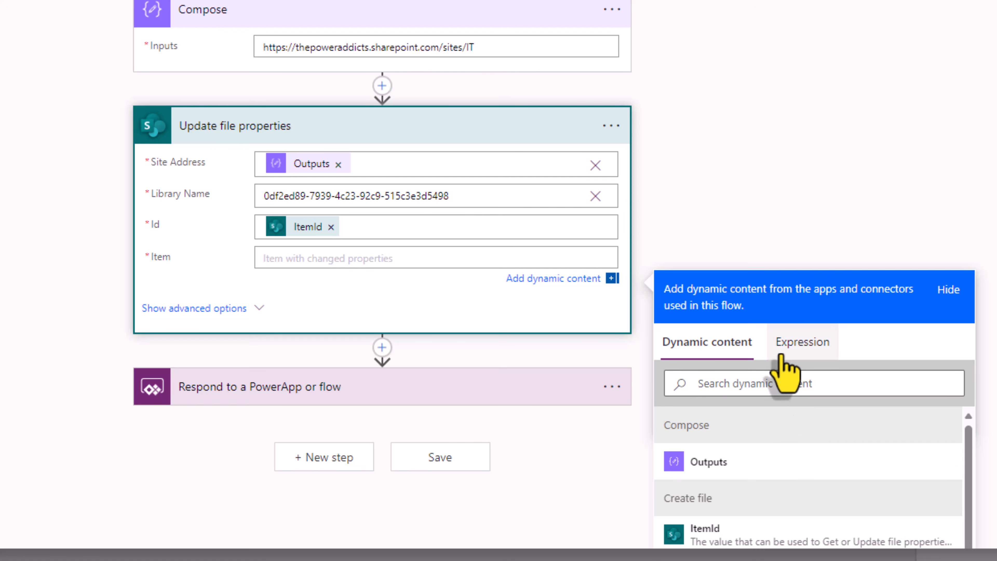
left_click(797, 340)
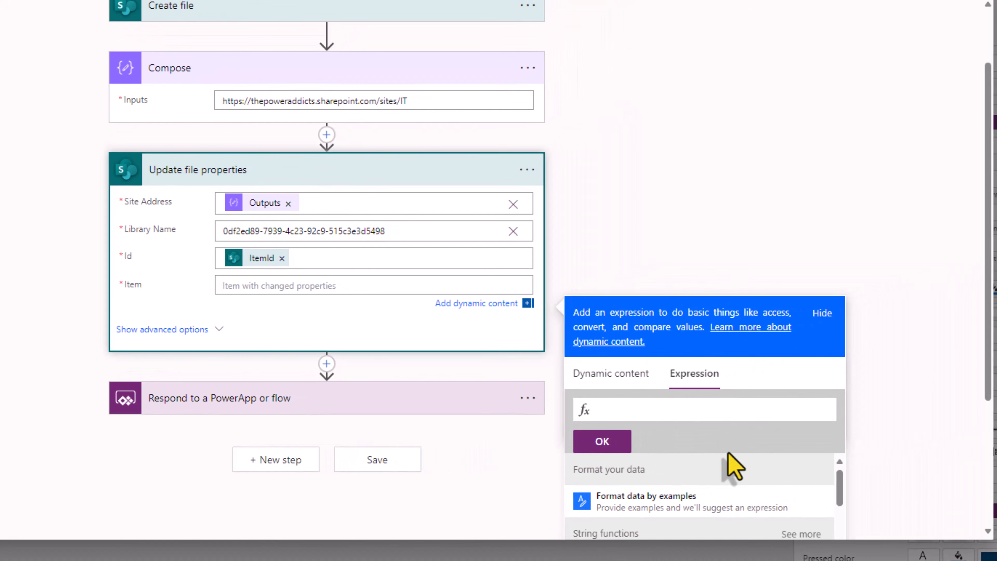
scroll(966, 310, "down", 3)
type("json")
left_click(667, 311)
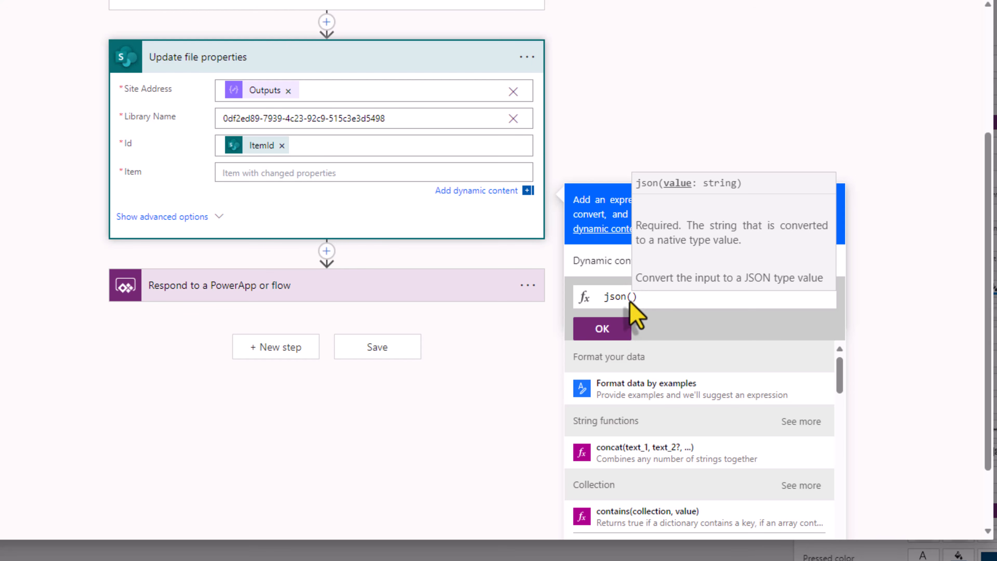
Step: Pass the File Properties input into json(), confirm the expression, then save and close the flow
left_click(608, 265)
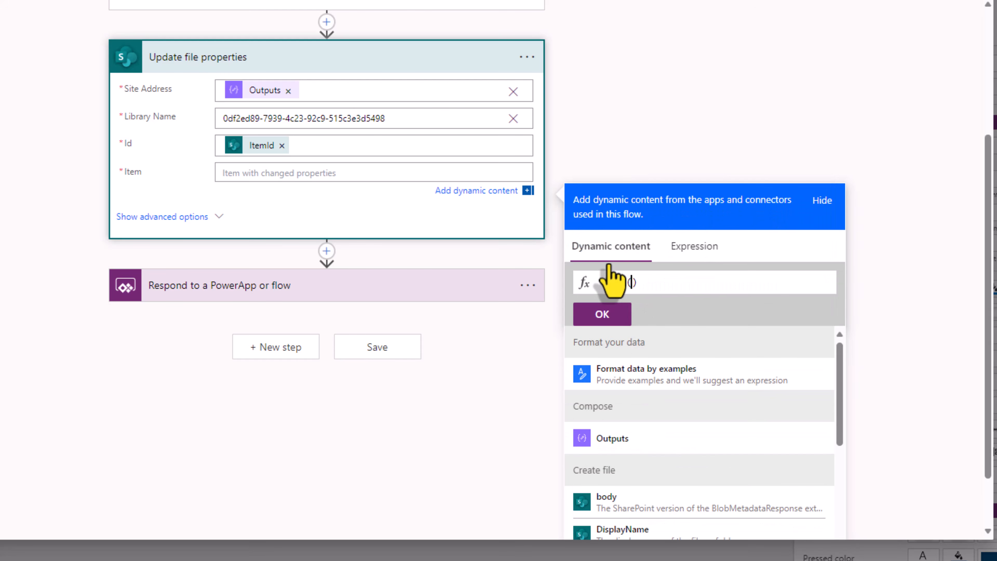
scroll(708, 423, "down", 10)
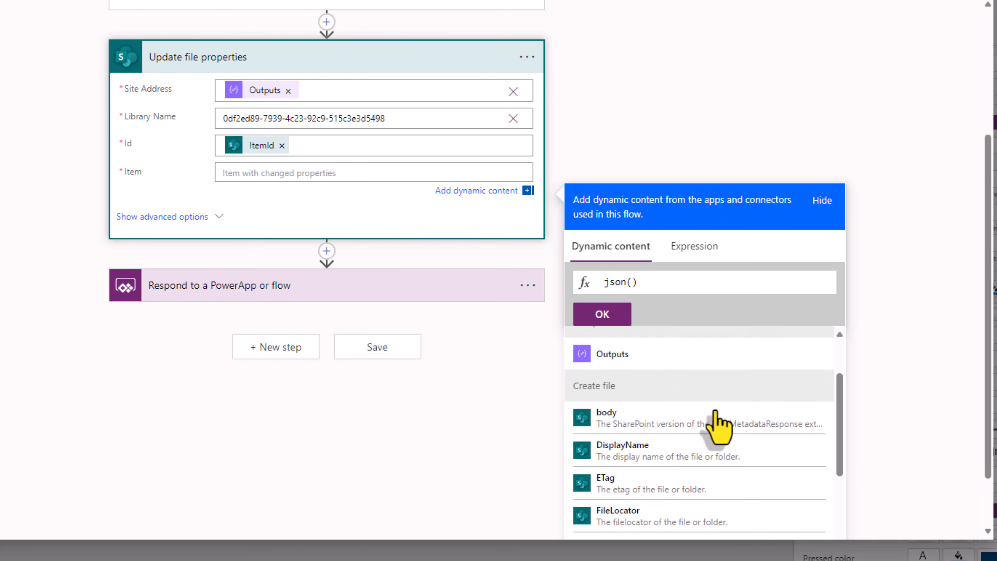
scroll(888, 371, "down", 2)
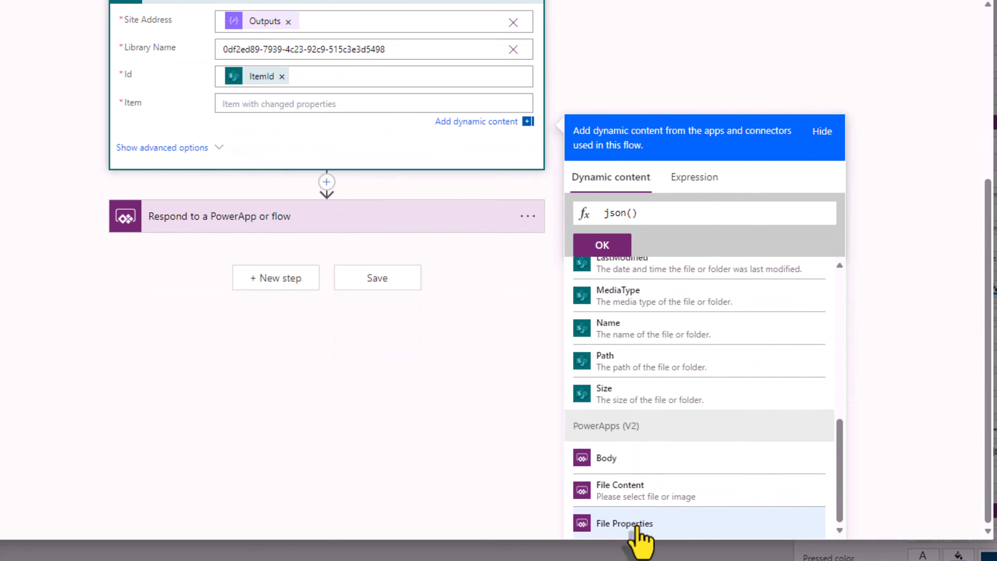
left_click(637, 528)
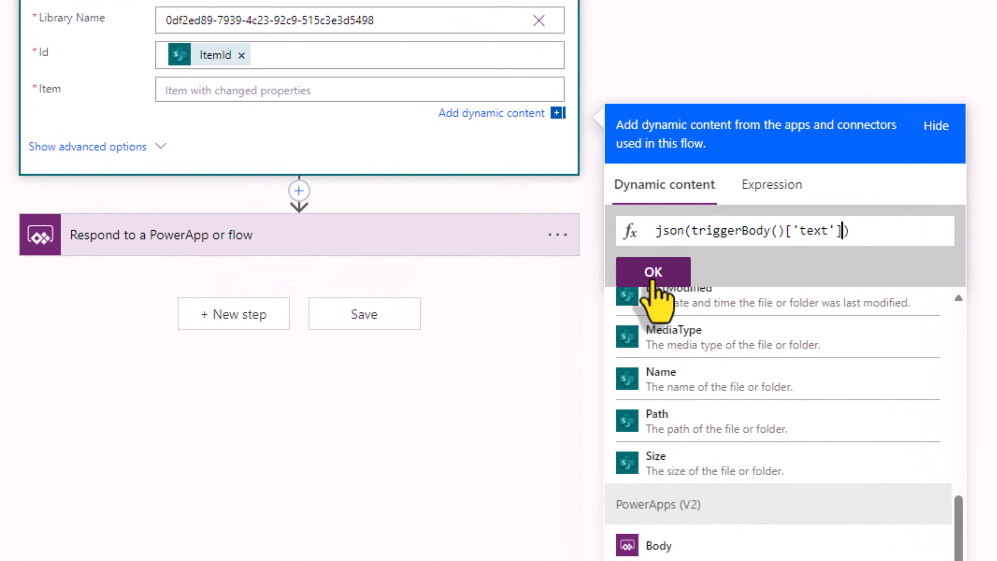
left_click(652, 280)
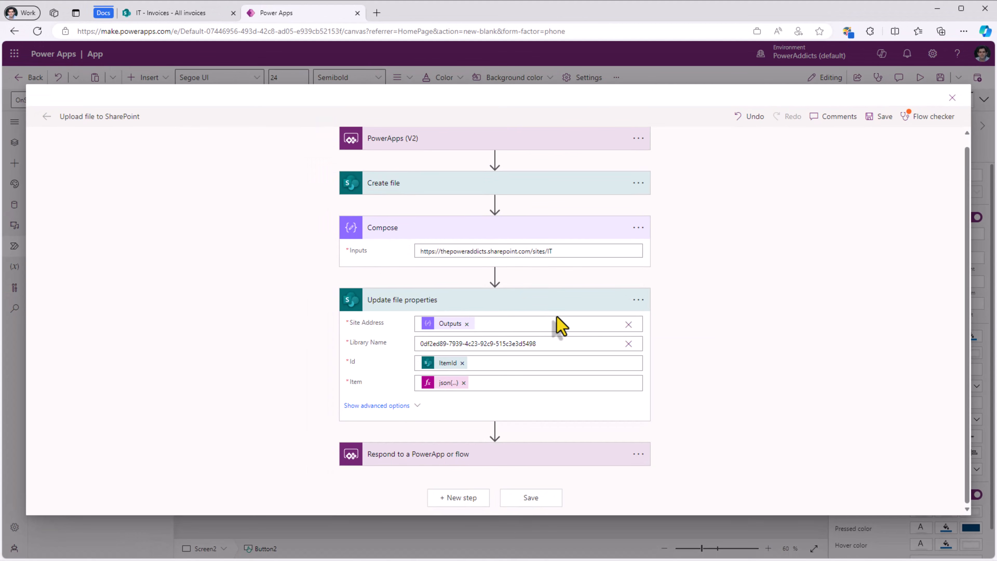
left_click(882, 122)
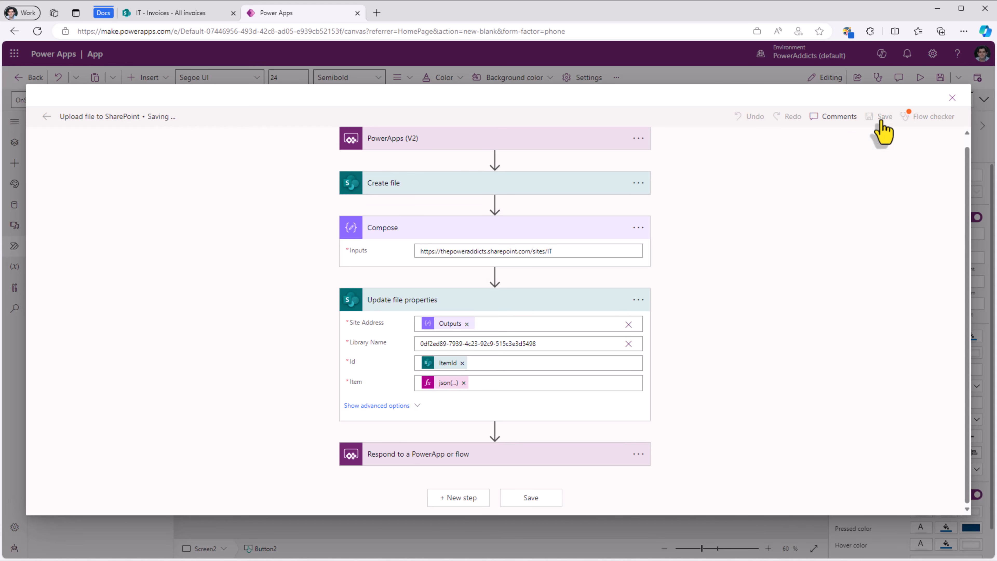
left_click(952, 98)
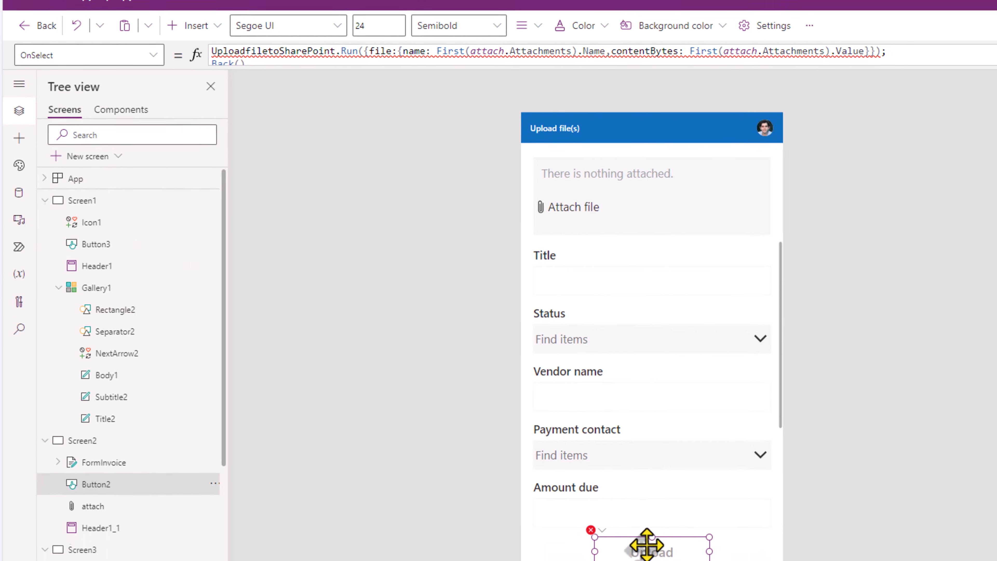
Step: Add JSON(FormInvoice.Updates, JSONFormat.IncludeBinaryData) as the first argument of the upload Run call
left_click(356, 47)
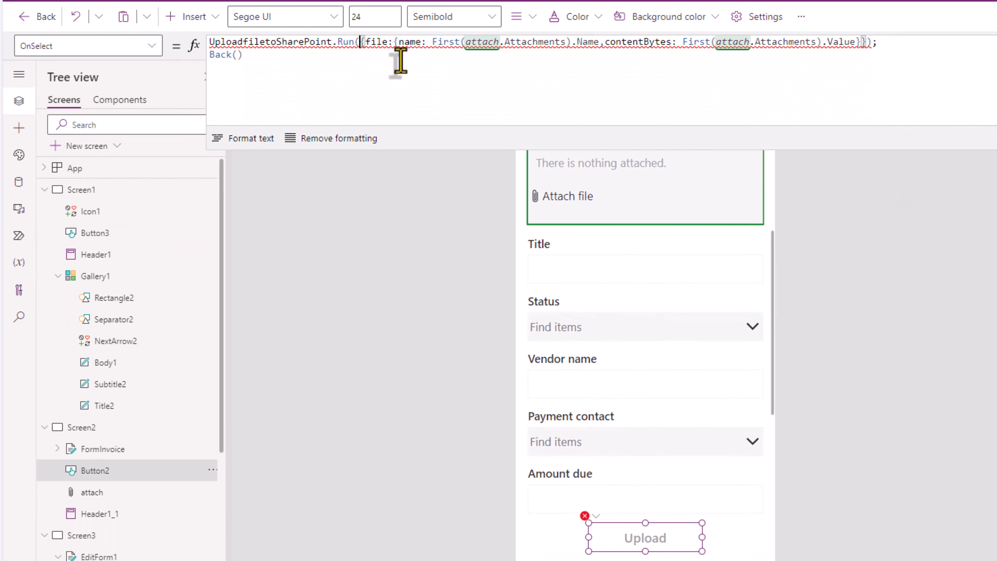
type("(")
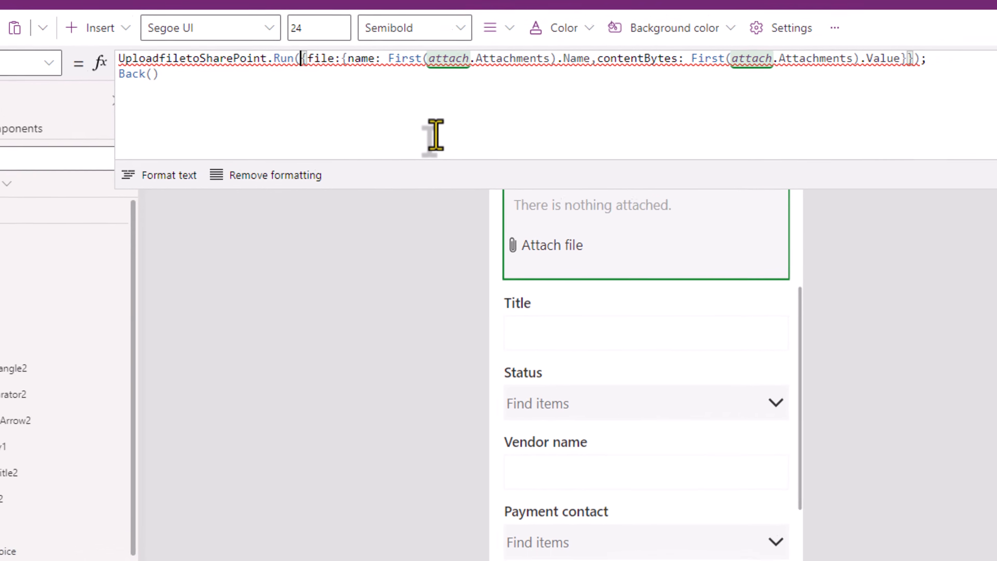
key("Left")
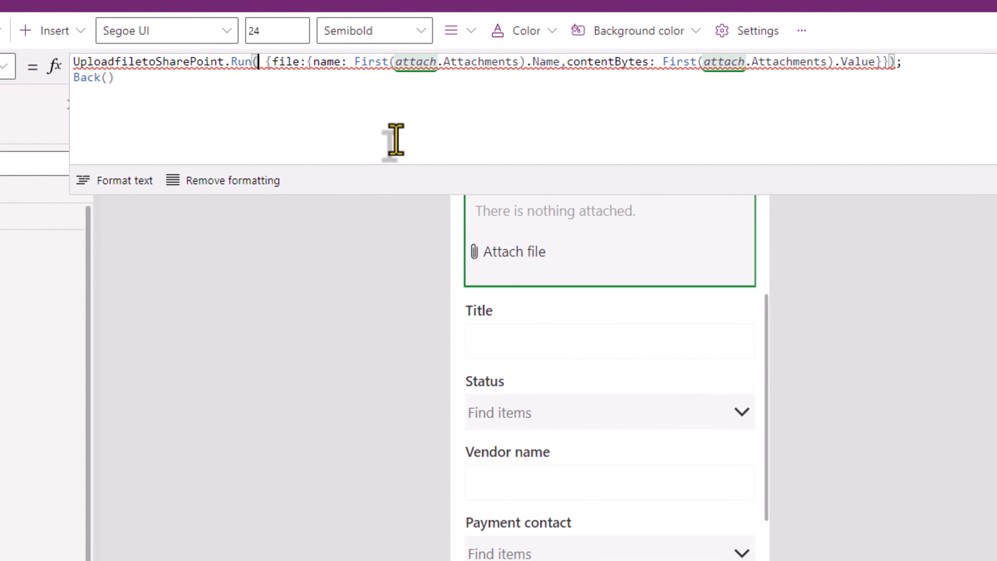
type("json")
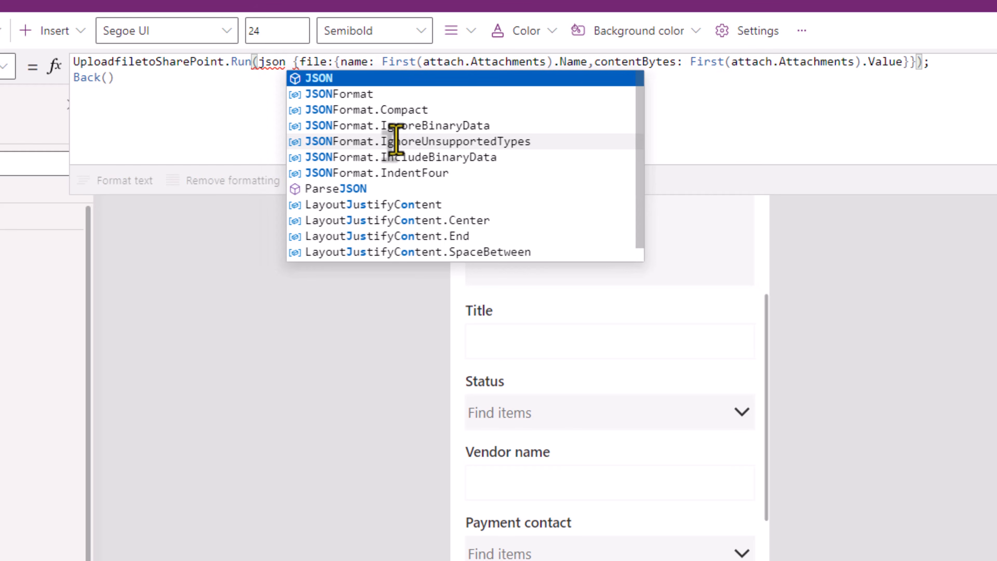
key("Tab")
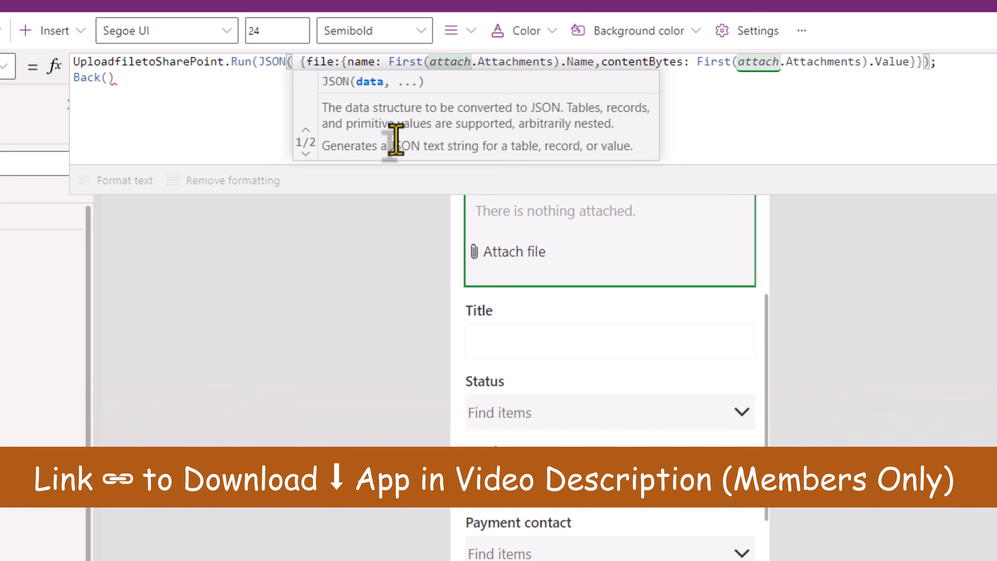
type("Form")
key("Tab")
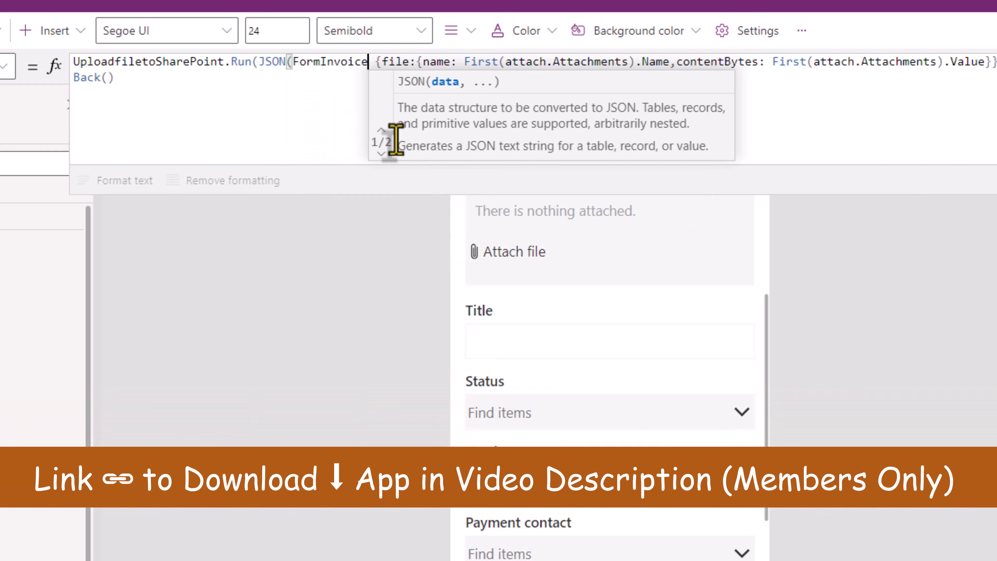
type(".R")
type("up")
key("Tab")
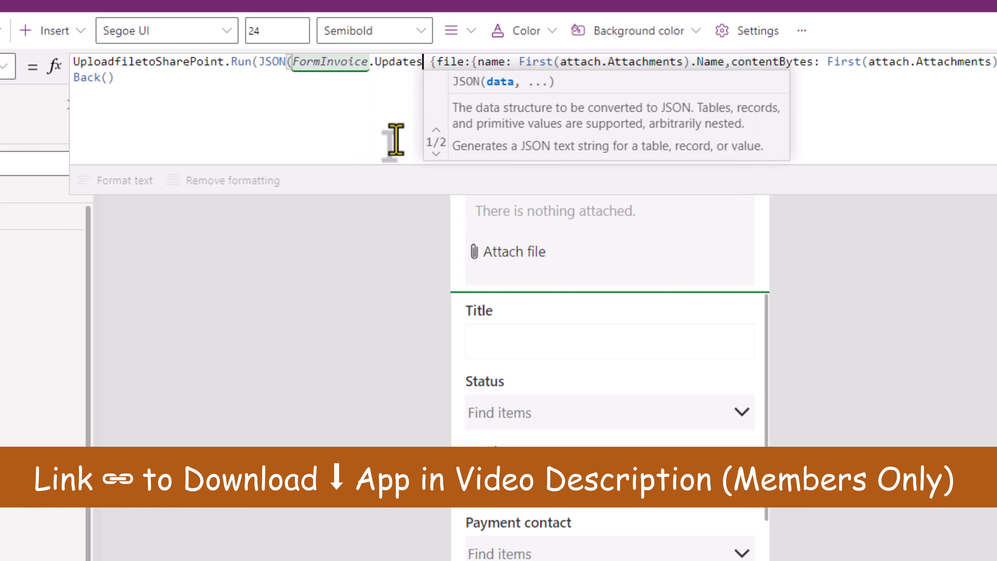
type(",")
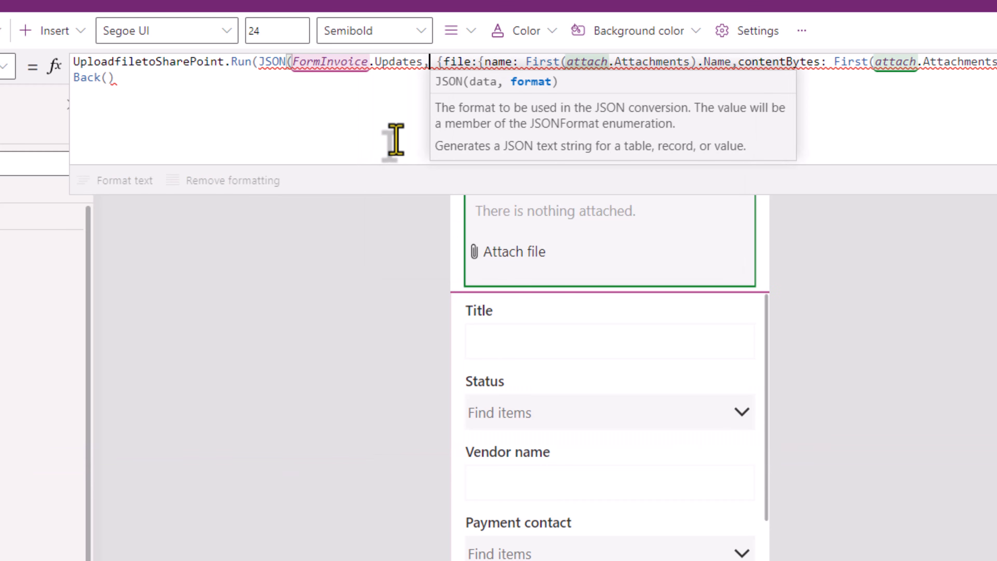
type("json")
key("Down")
key("Down")
key("Down")
key("Down")
key("Down")
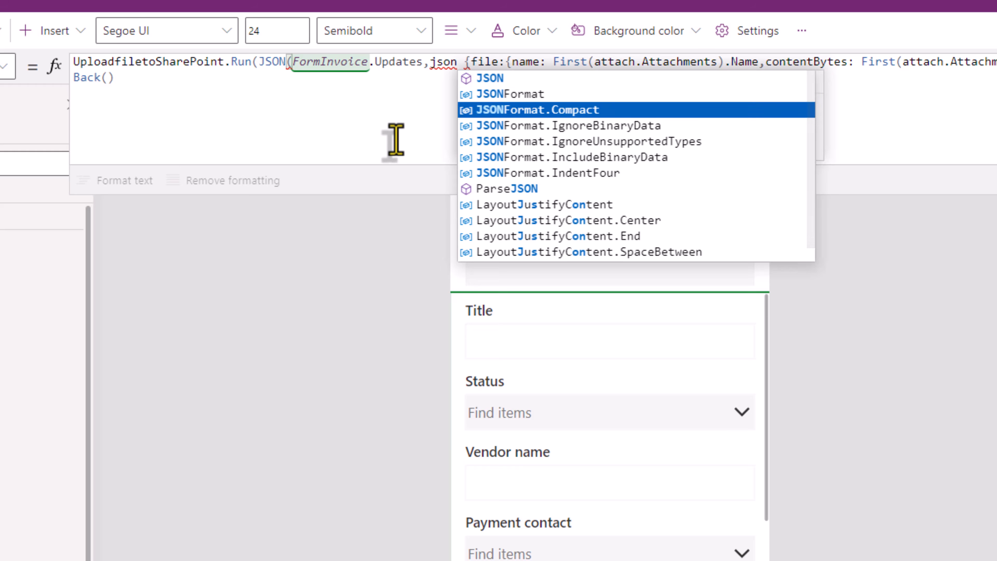
key("Tab")
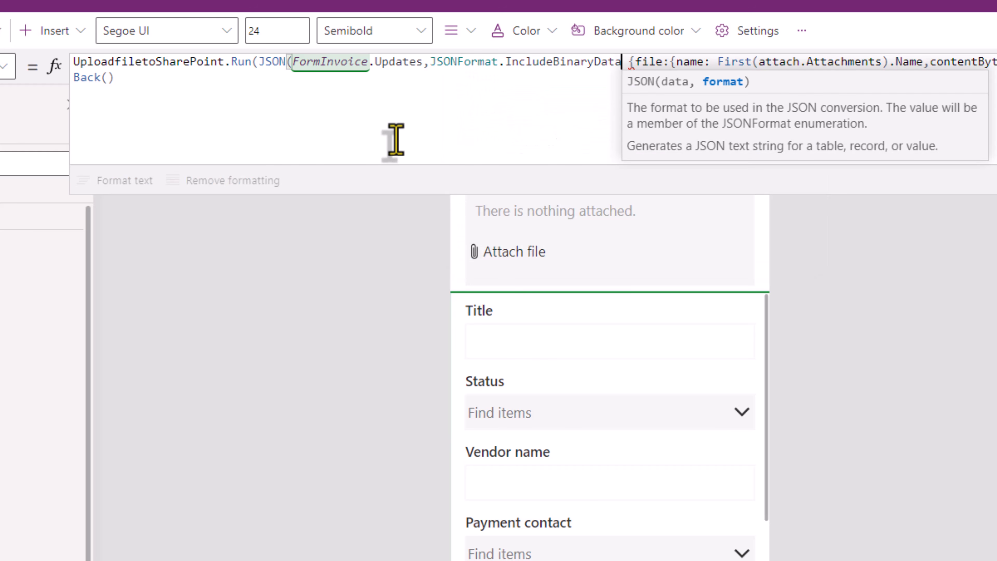
type(")")
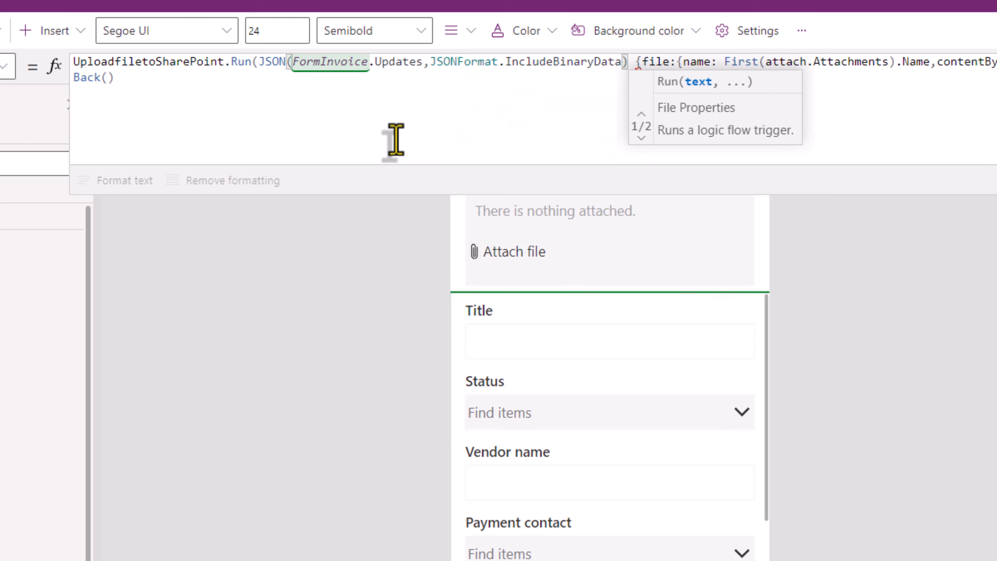
type(",")
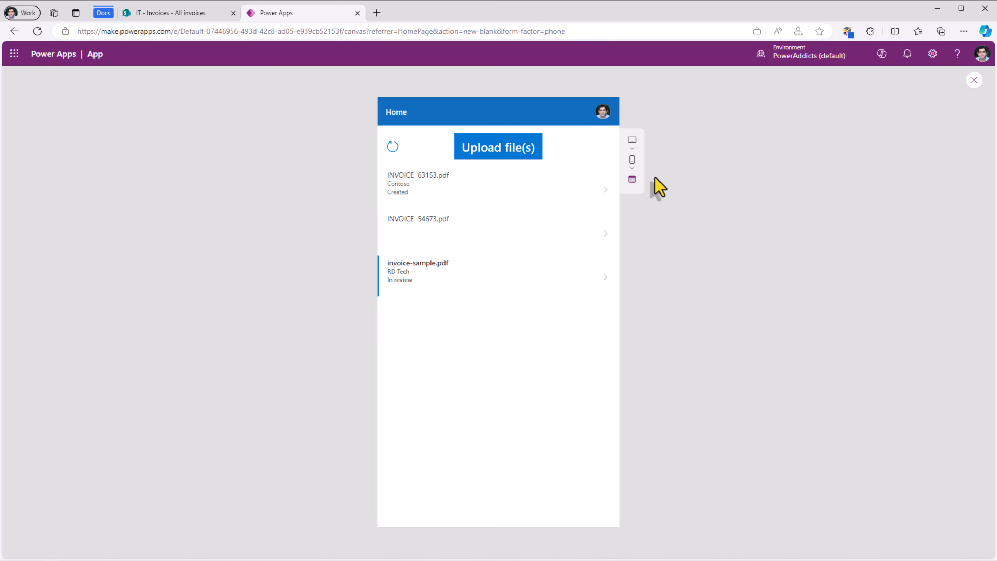
Step: Attach INVOICE 77182.pdf, title it 'Invoice for training', fill its metadata and upload it
left_click(506, 165)
left_click(431, 188)
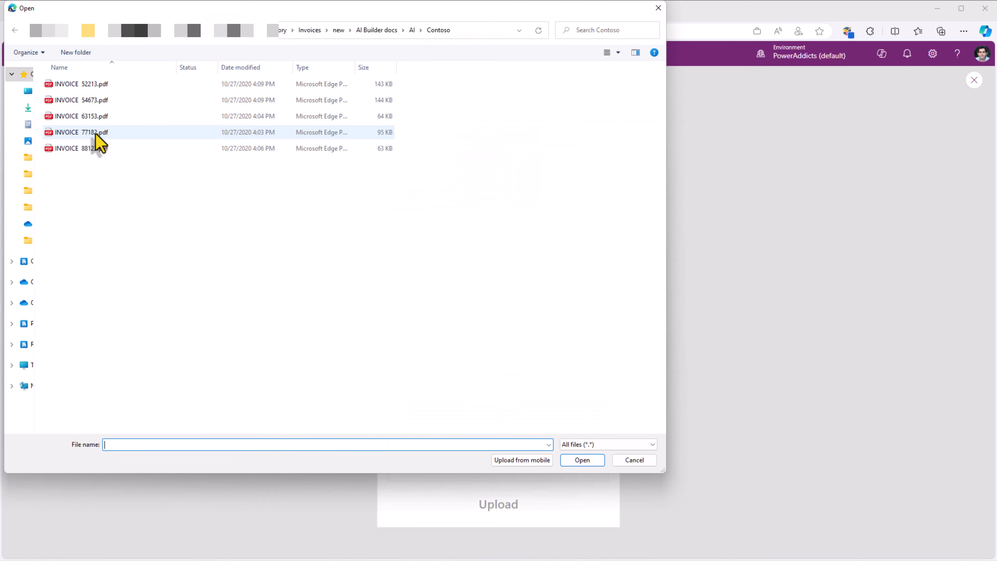
double_click(97, 136)
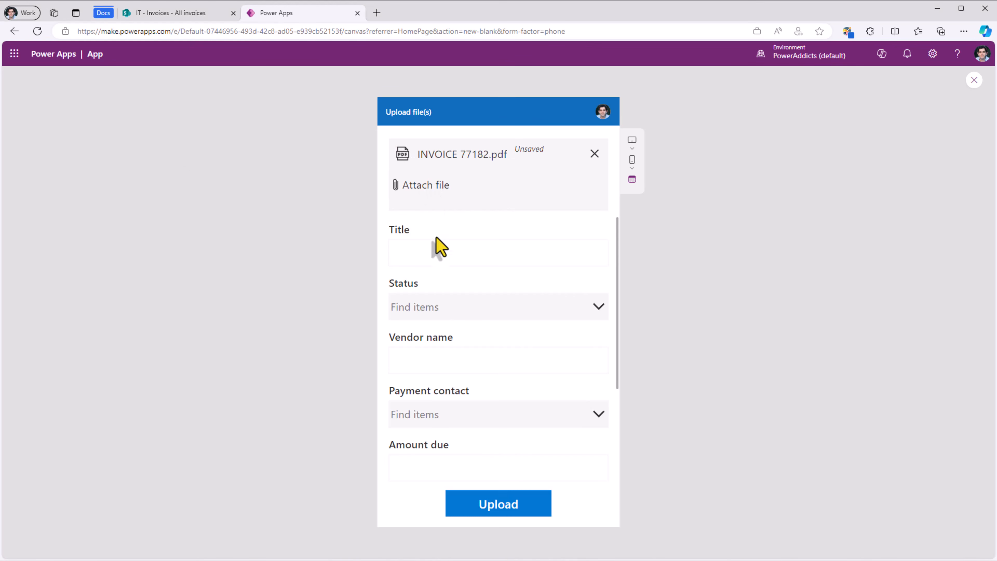
left_click(428, 260)
type("Invoice for training")
left_click(440, 306)
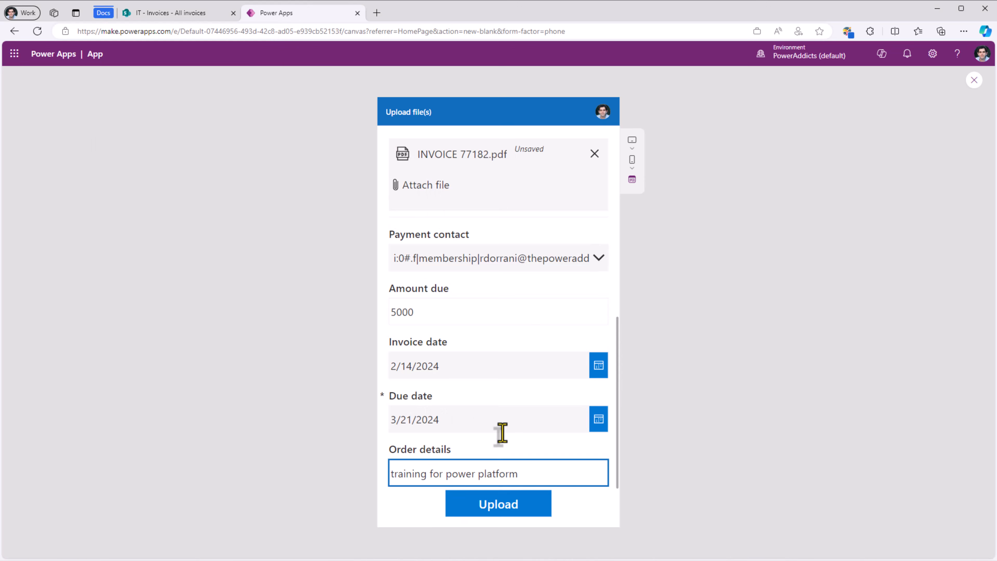
scroll(533, 345, "up", 5)
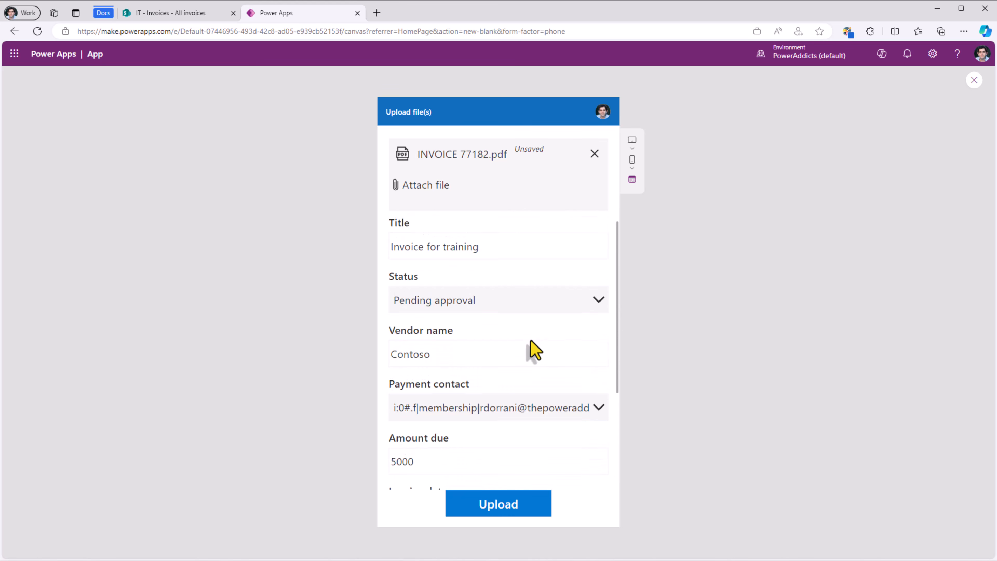
left_click(493, 515)
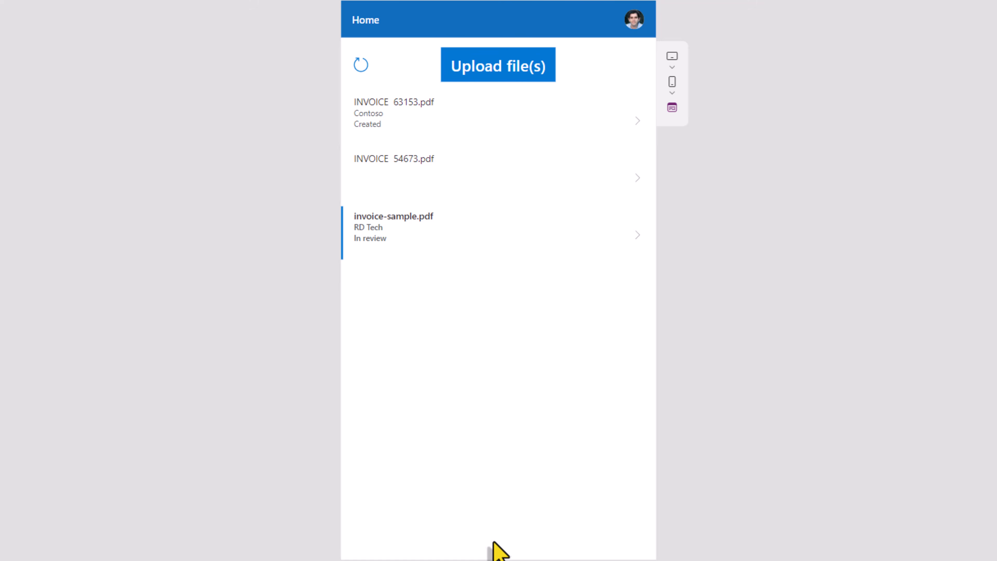
Step: Refresh the invoice list and view INVOICE 77182.pdf's document properties
left_click(362, 66)
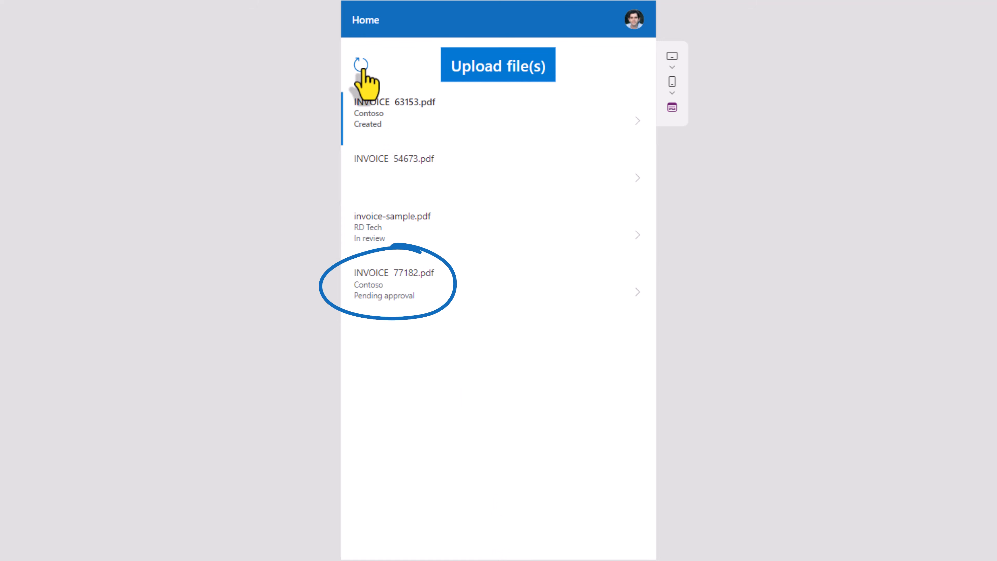
left_click_drag(353, 275, 436, 278)
left_click(379, 292)
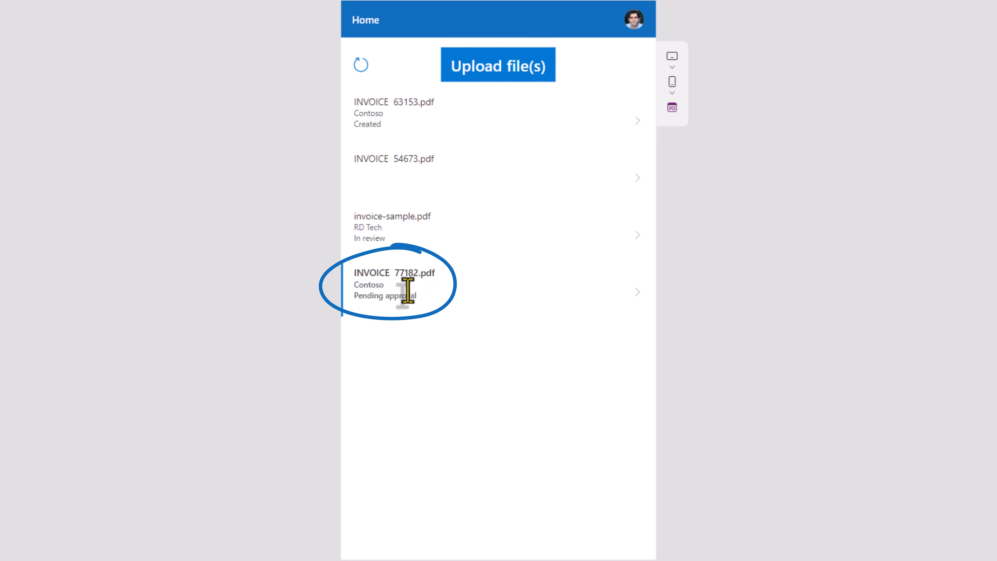
left_click(638, 296)
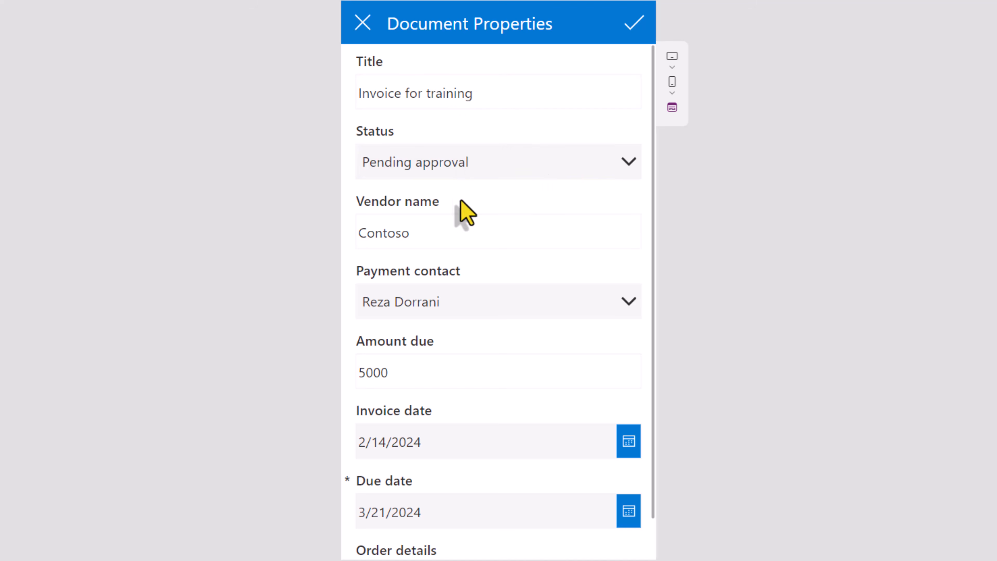
scroll(470, 334, "down", 2)
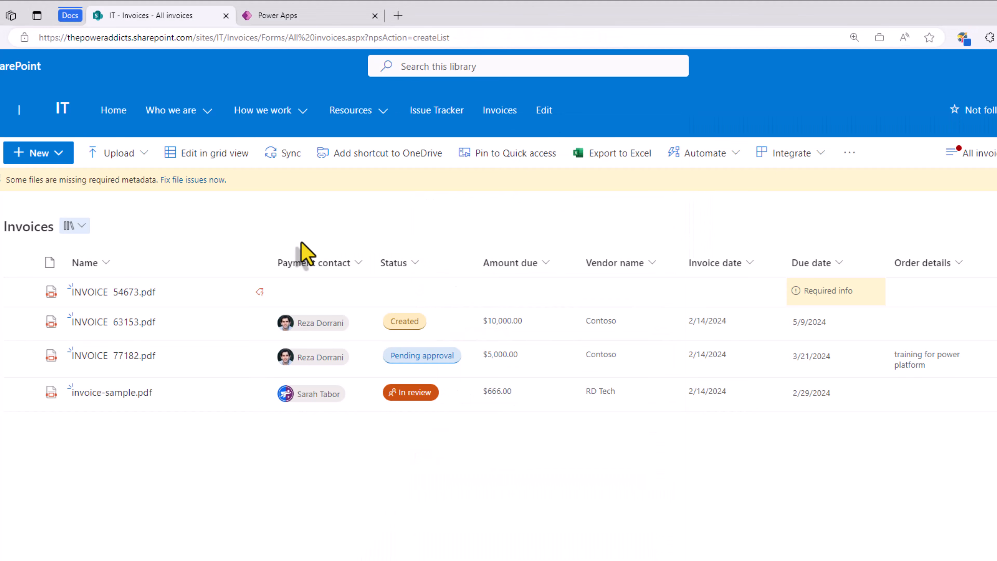
Step: Select the INVOICE 77182.pdf row to check its Contoso, Pending approval and $5,000.00 values
left_click(20, 355)
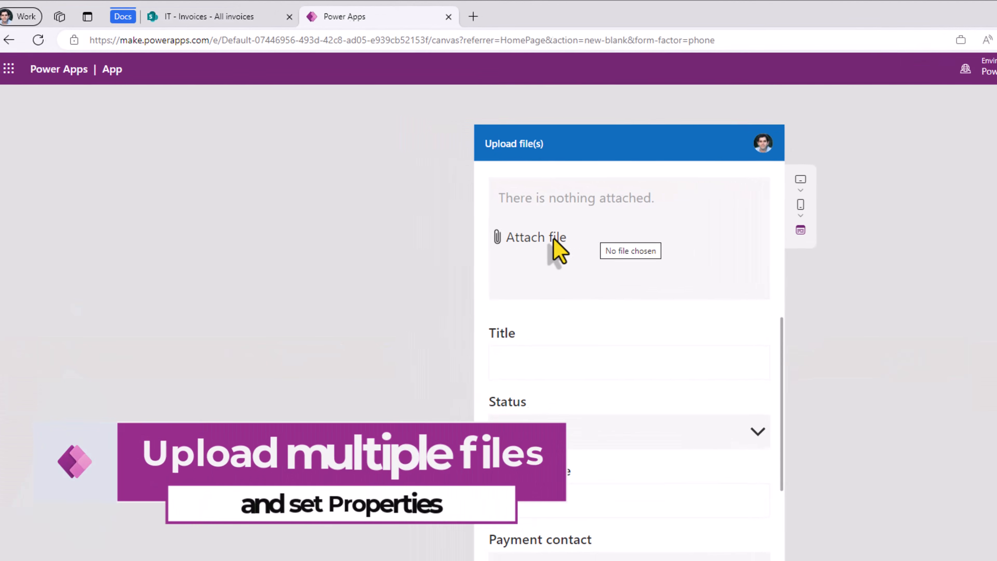
Step: Attach INVOICE 52213.pdf and INVOICE 54673.pdf to the upload form
left_click(472, 225)
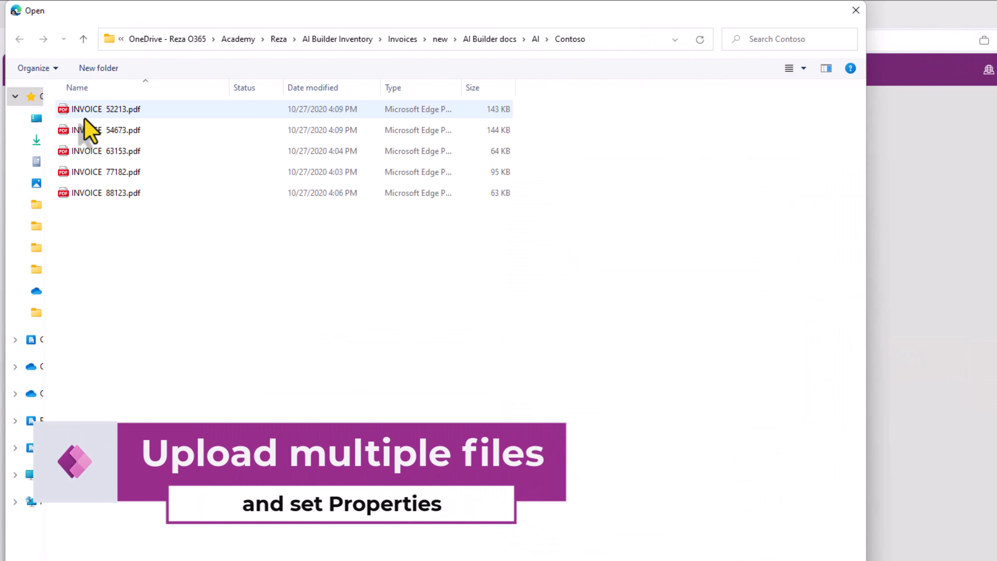
left_click(89, 115)
left_click(98, 130, "ctrl")
key("Return")
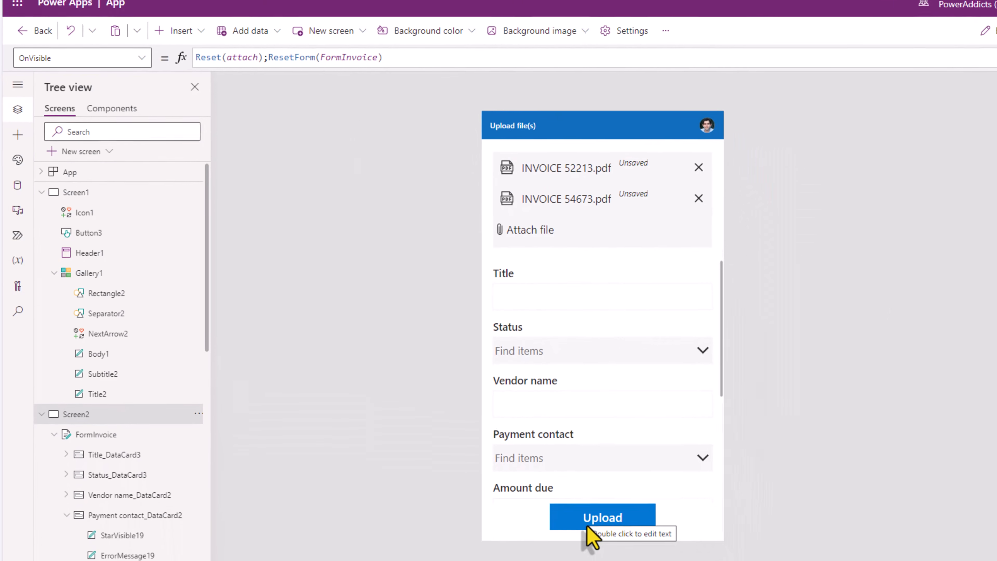
Step: Format the Upload button's OnSelect formula and wrap it in ForAll(attach.Attachments, …)
left_click(584, 511)
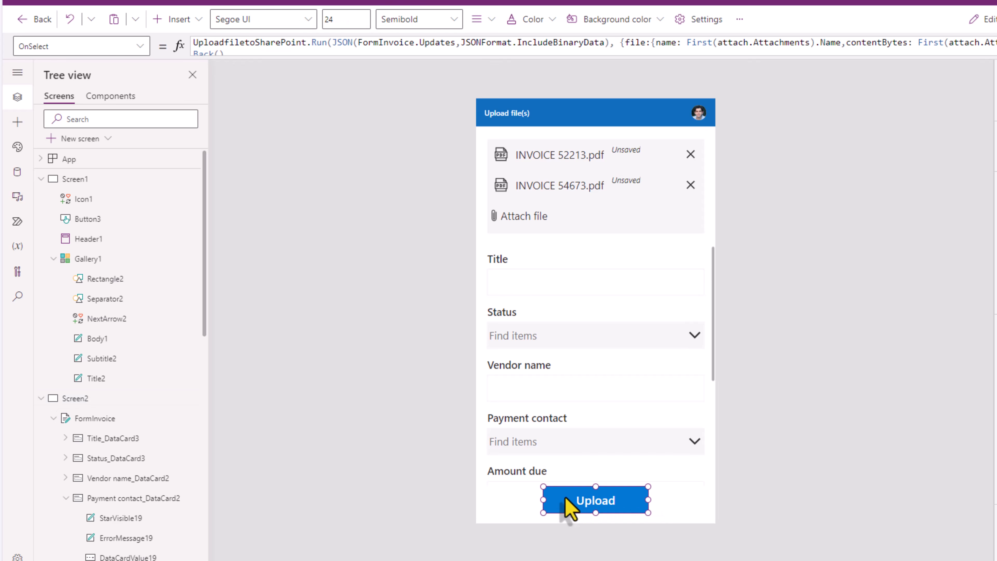
left_click(222, 133)
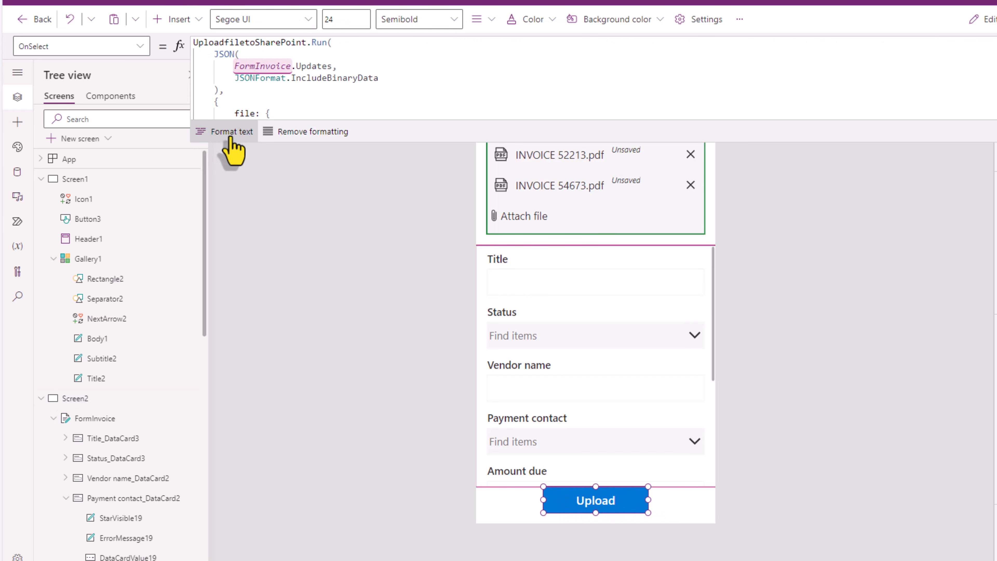
left_click_drag(333, 145, 330, 339)
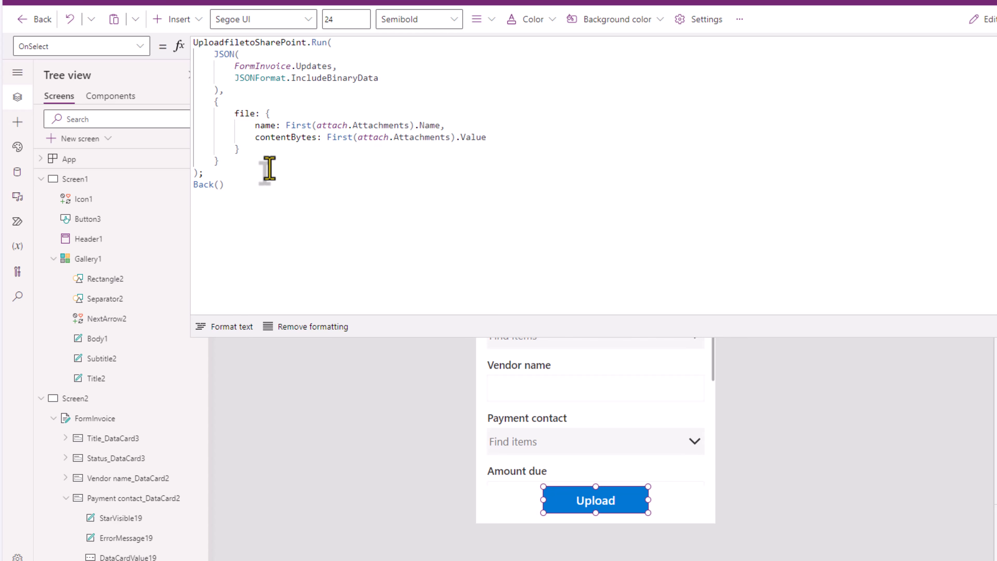
left_click(196, 42)
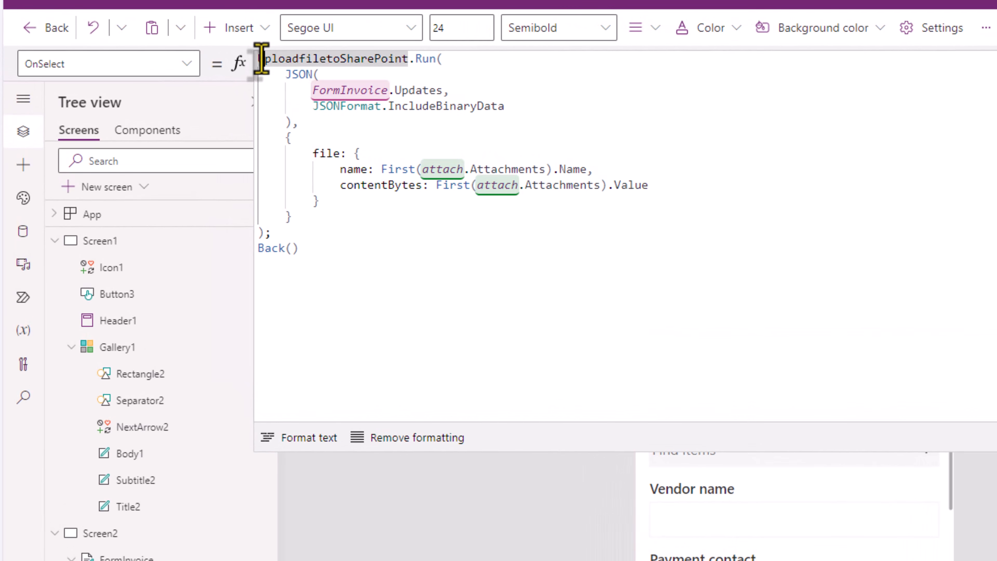
key("Return")
key("Return")
key("Up")
key("Up")
type("ForAll")
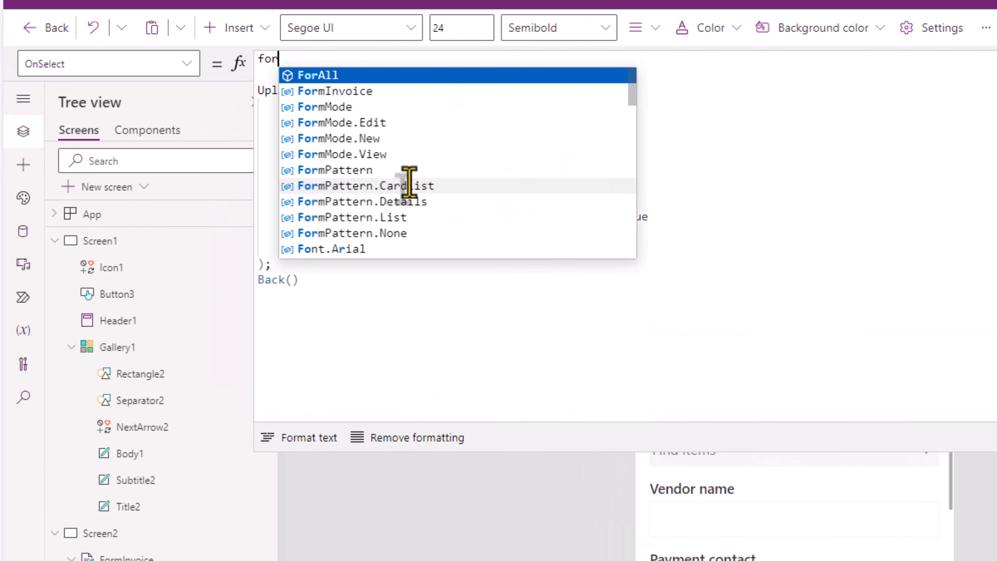
type("(")
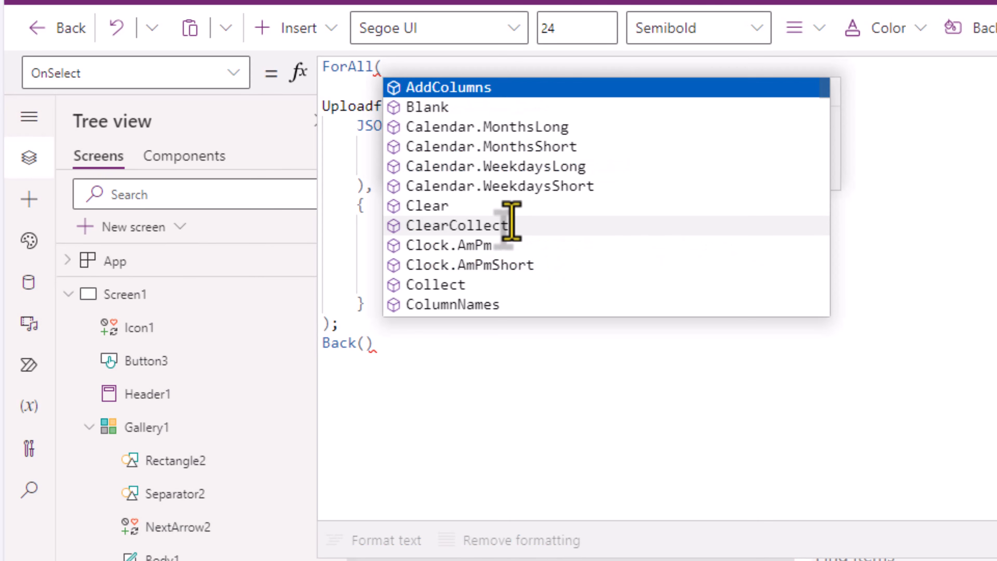
type("attach.at")
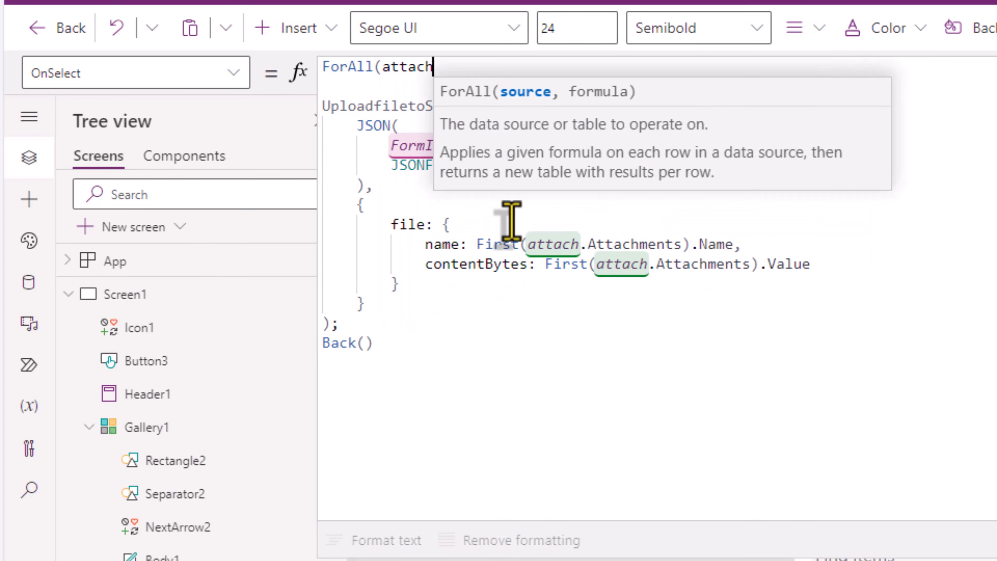
key("Tab")
type(",")
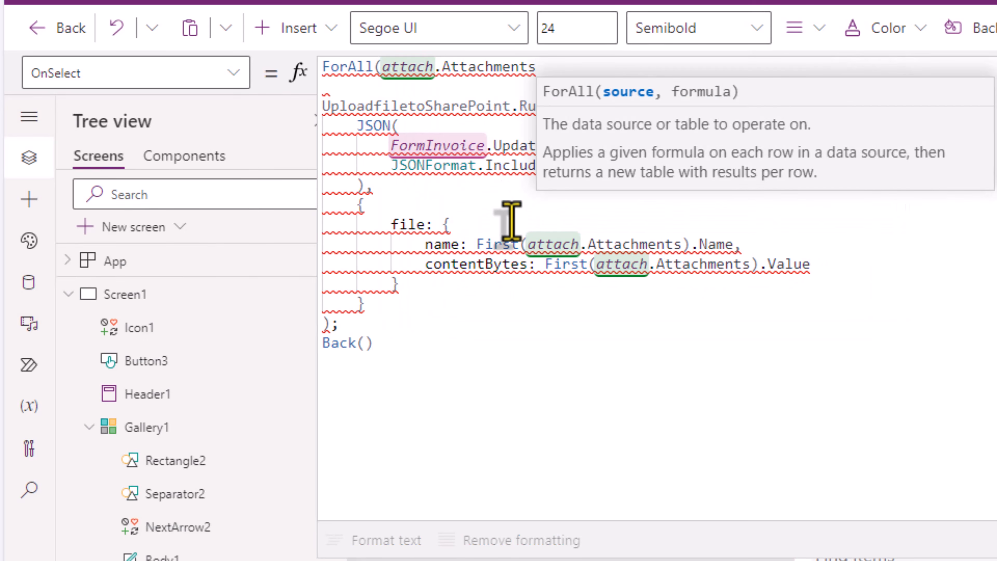
left_click(526, 75)
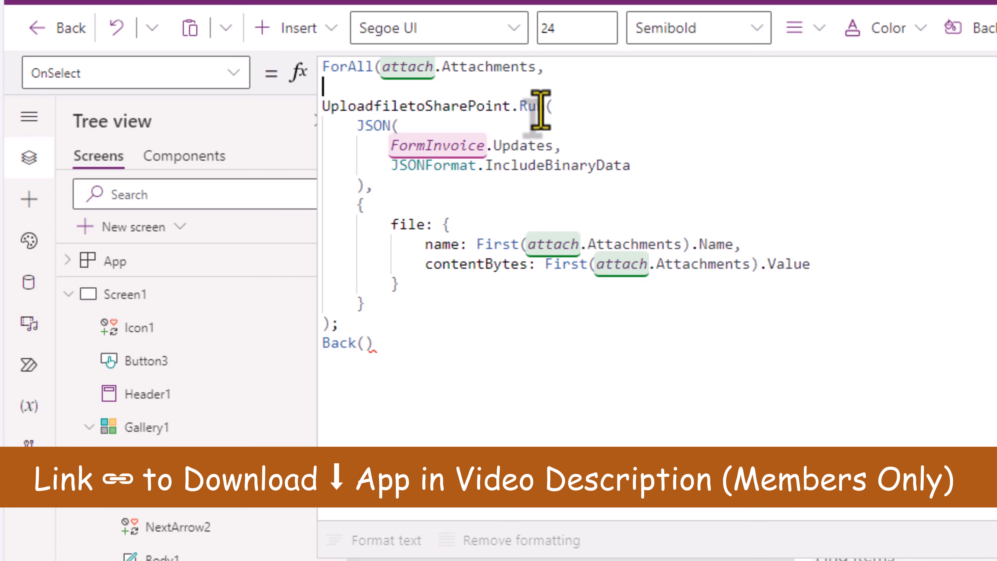
Step: Replace First(attach.Attachments) with ThisRecord in the file name and contentBytes lines
left_click_drag(356, 126, 363, 188)
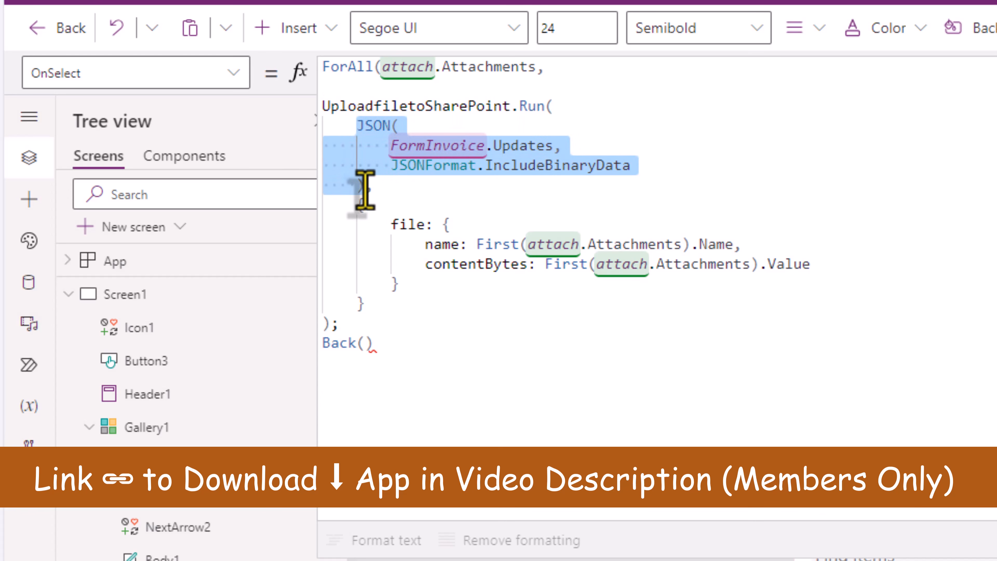
left_click(443, 189)
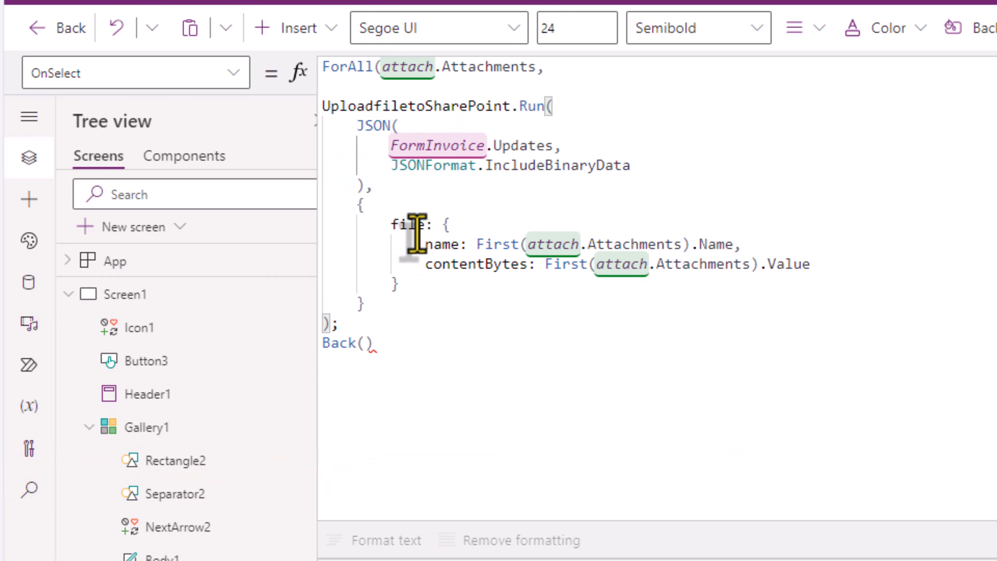
left_click(483, 244)
left_click_drag(534, 251, 690, 245)
type("Th")
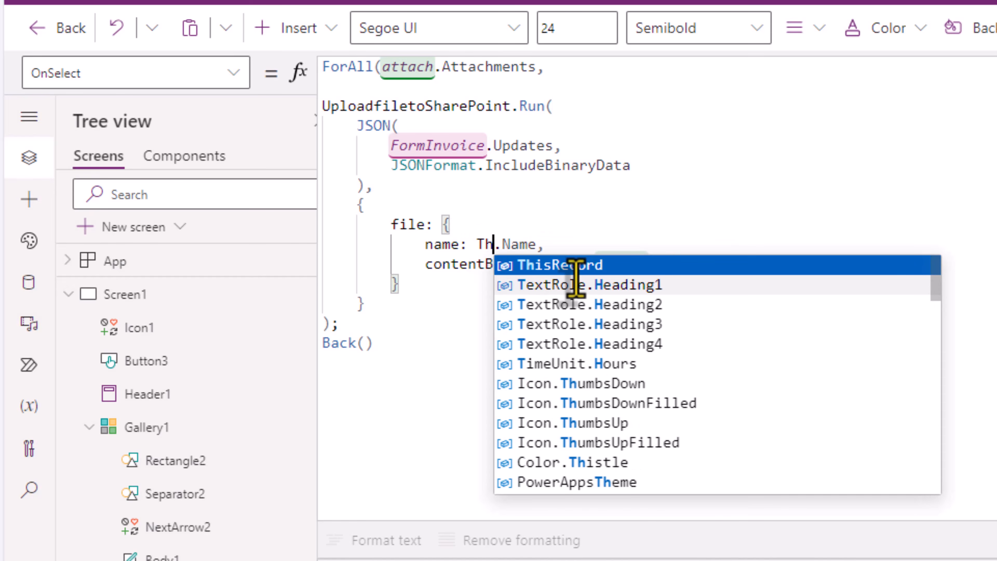
key("Tab")
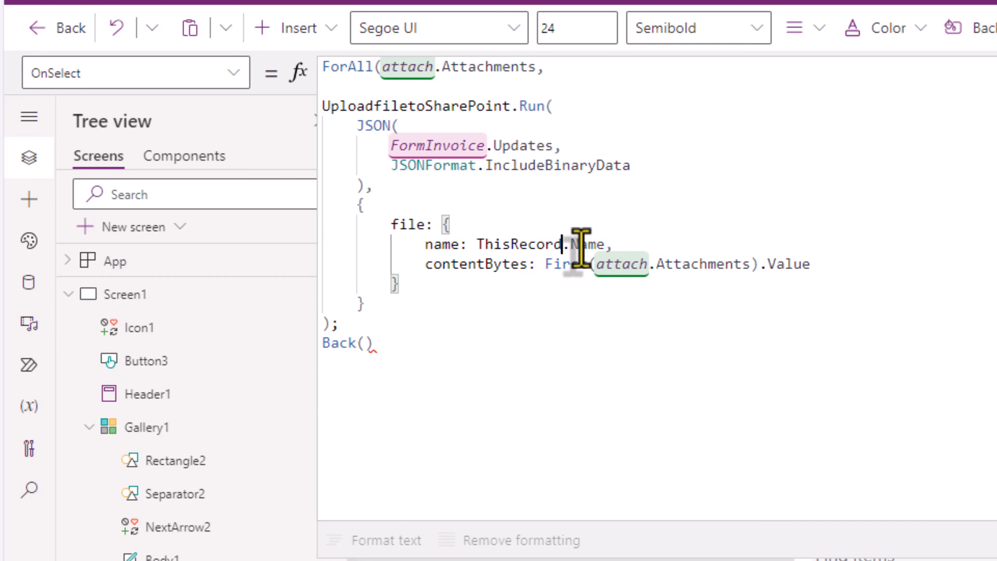
left_click_drag(546, 264, 759, 263)
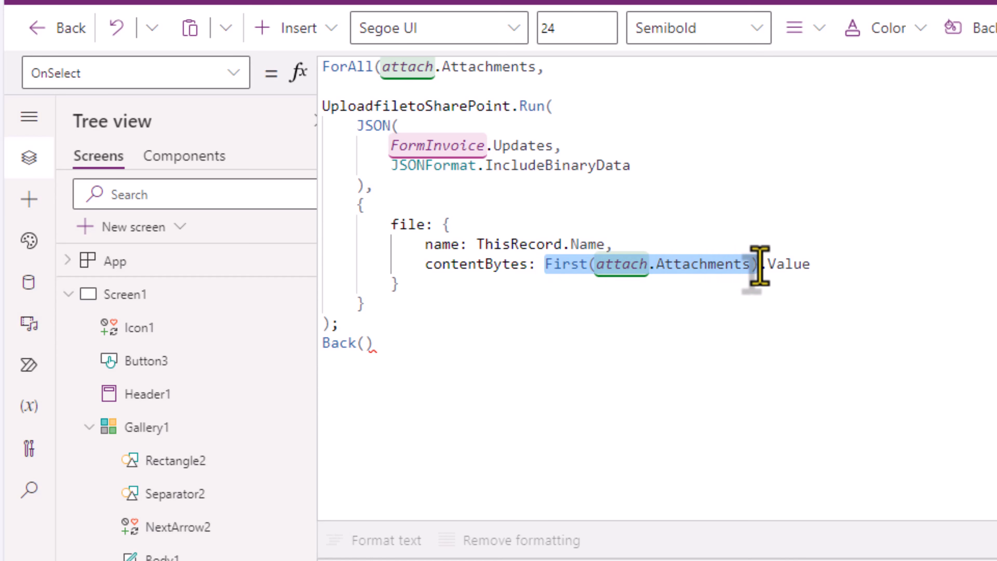
type("Thisre")
key("Tab")
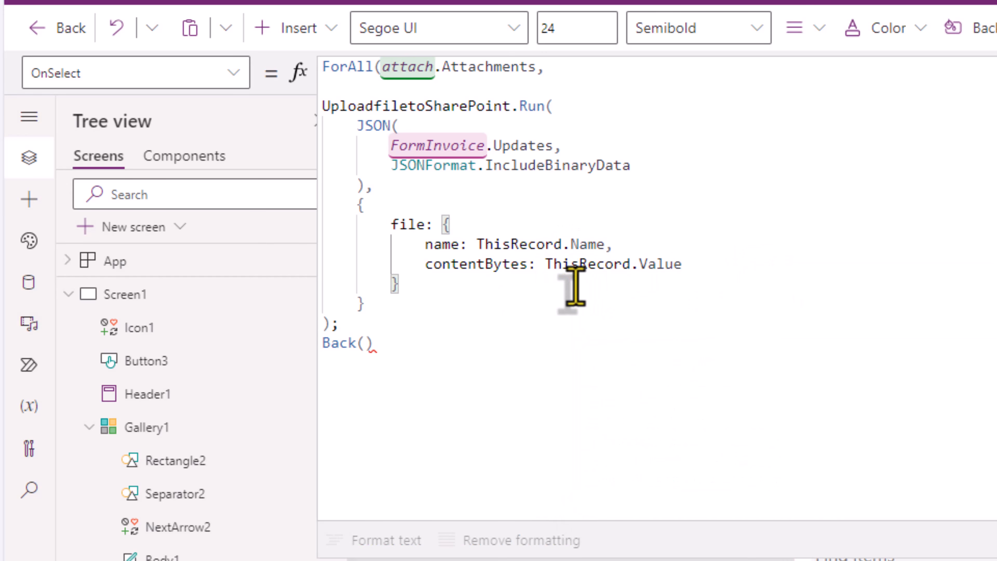
double_click(494, 246)
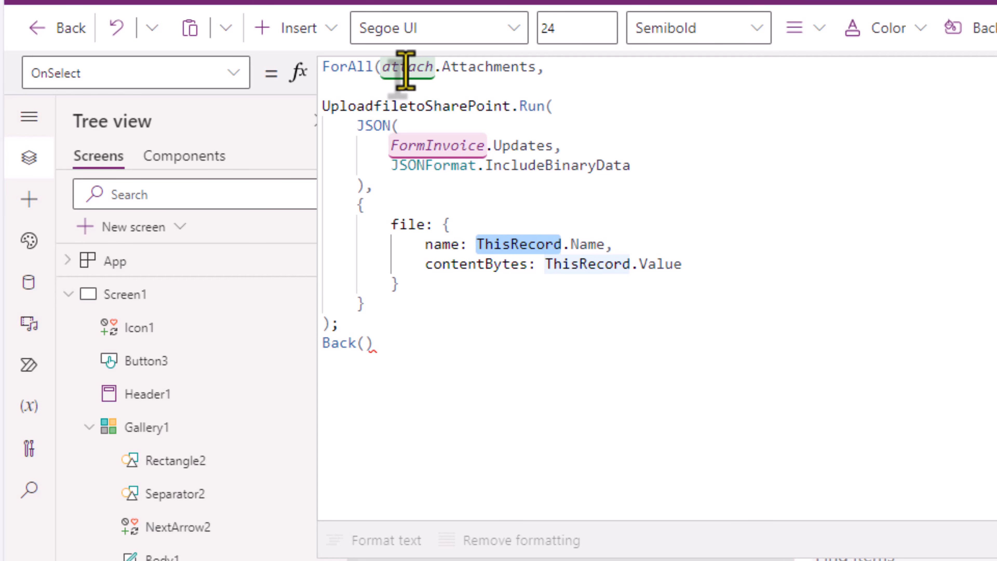
left_click(331, 324)
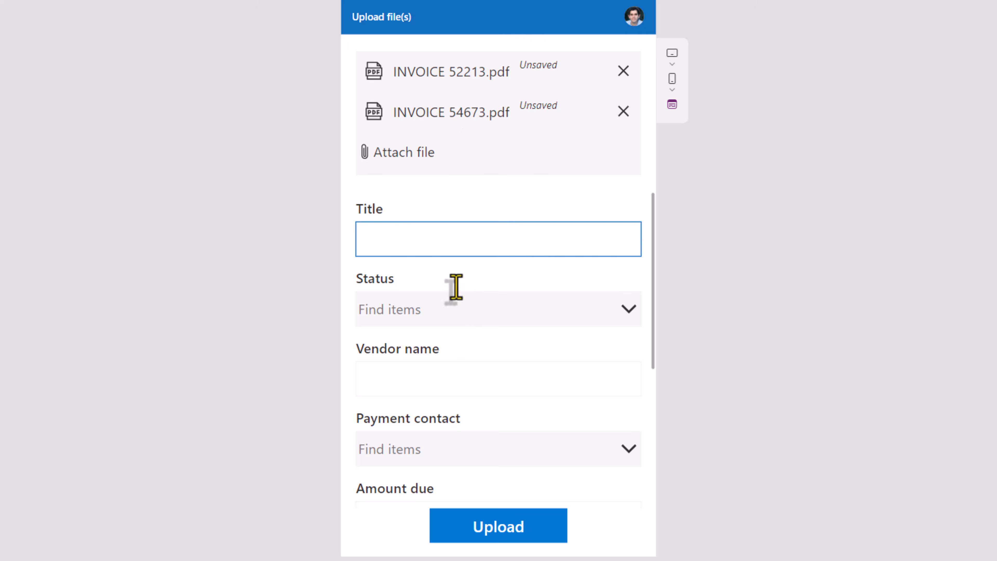
Step: Set the invoices' status to Paid and vendor name to RD Tech
left_click(452, 309)
left_click(393, 477)
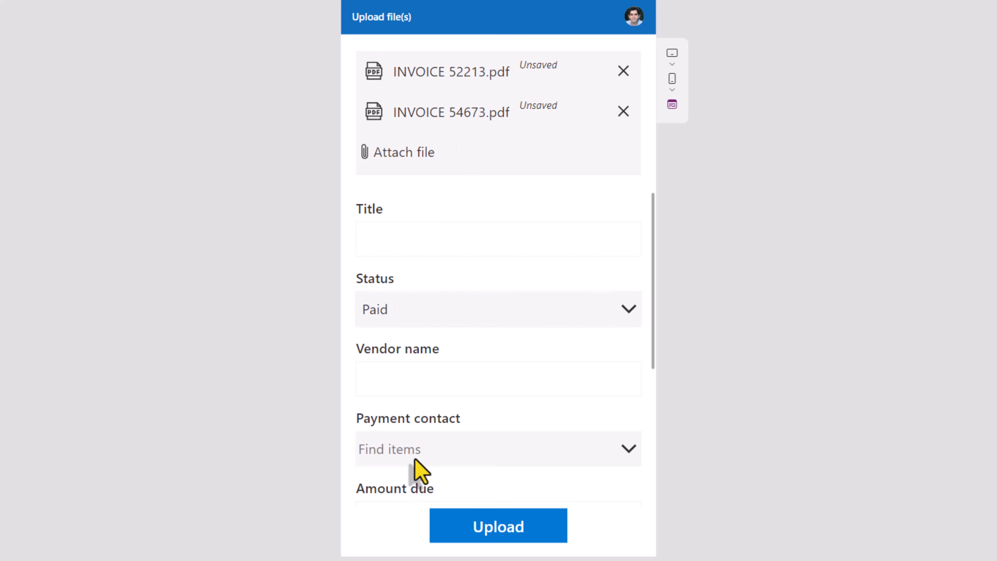
scroll(412, 432, "down", 1)
left_click(401, 332)
type("RD Tech")
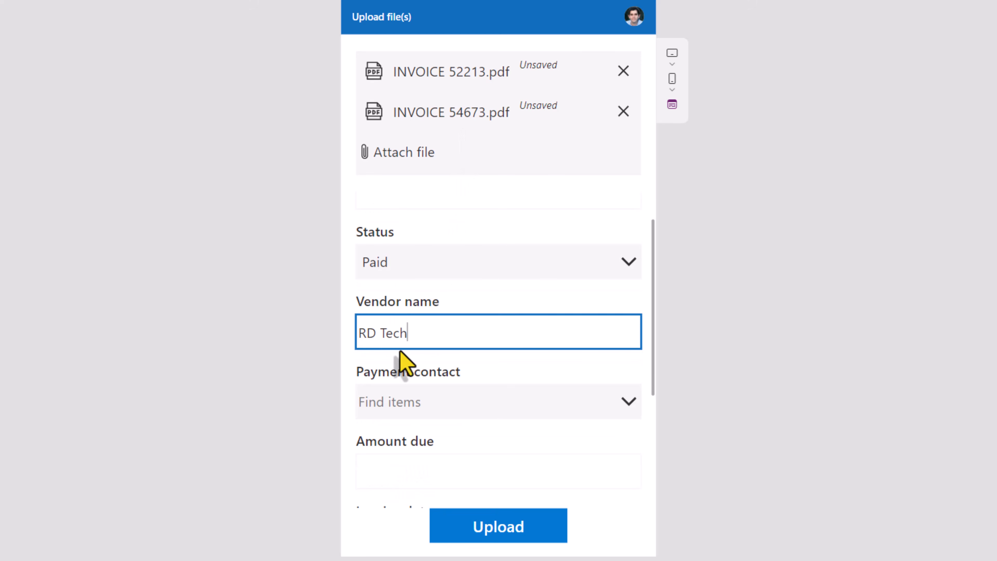
Step: Set the due date to 2/29/2024, upload both invoices and refresh the list
scroll(398, 345, "down", 4)
left_click(398, 285)
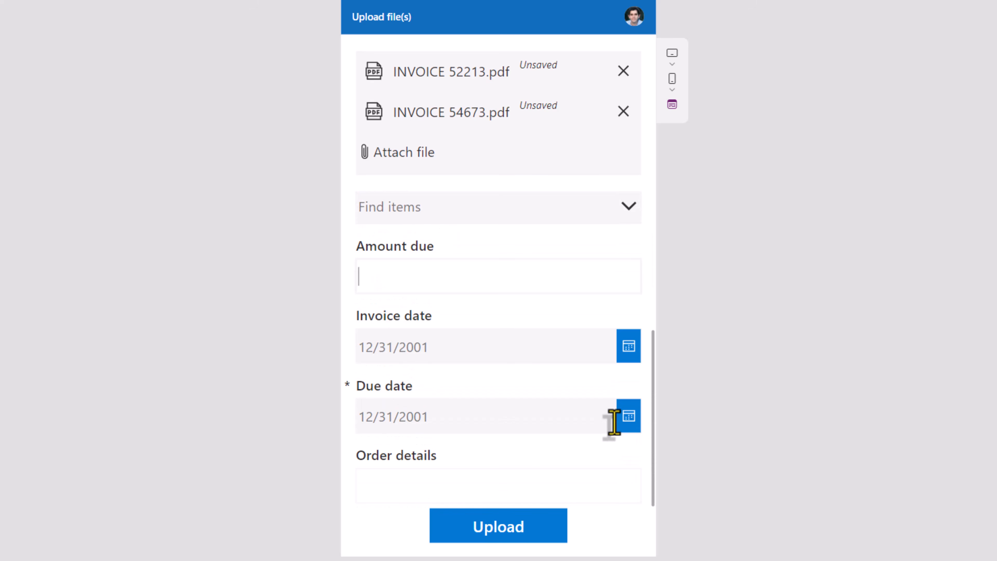
left_click(629, 416)
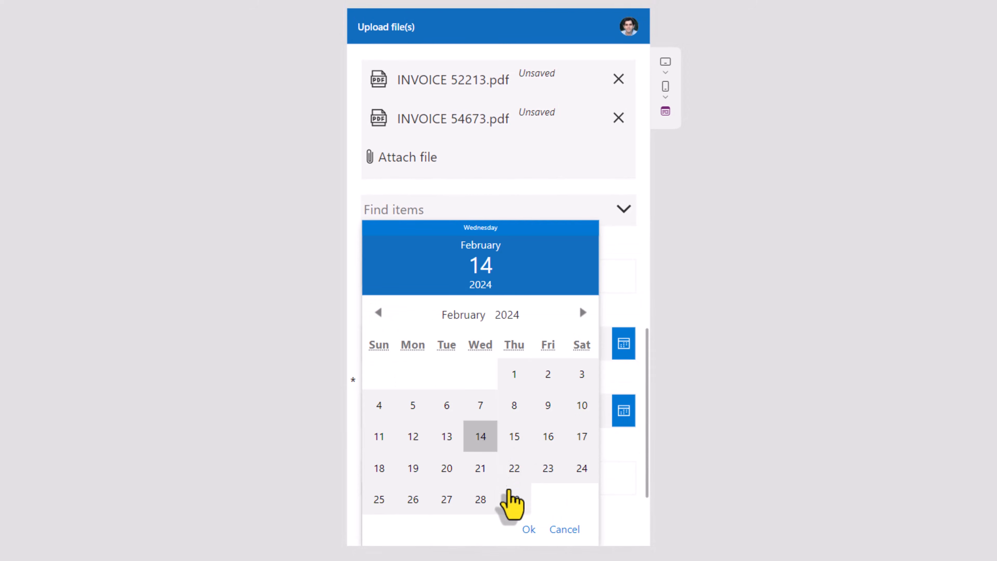
left_click(514, 510)
left_click(531, 529)
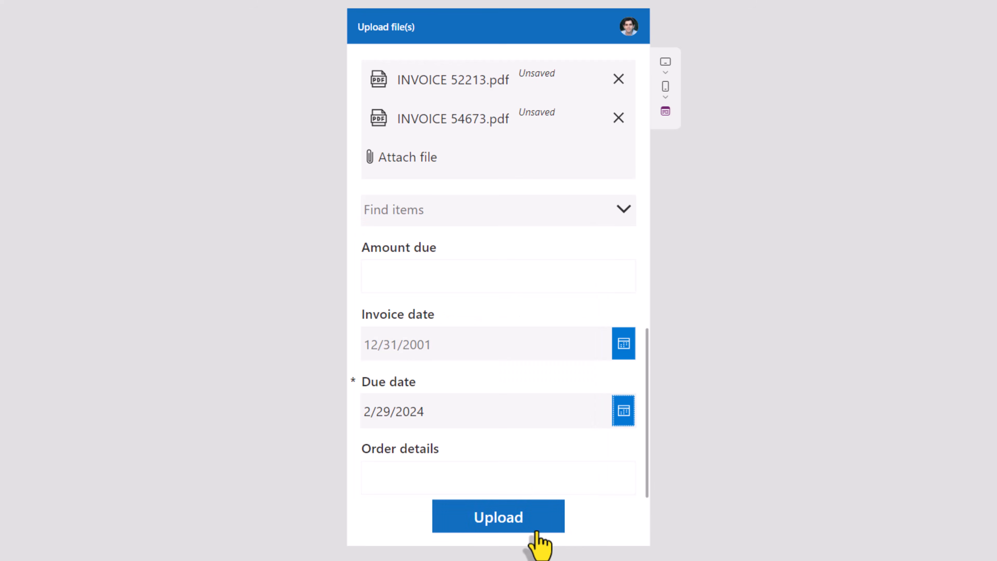
left_click(491, 520)
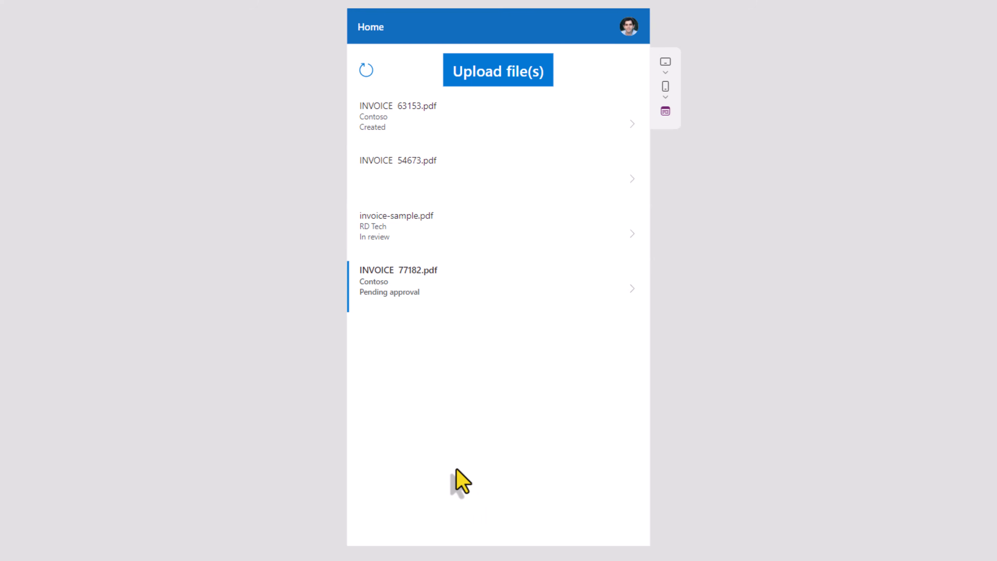
left_click(365, 71)
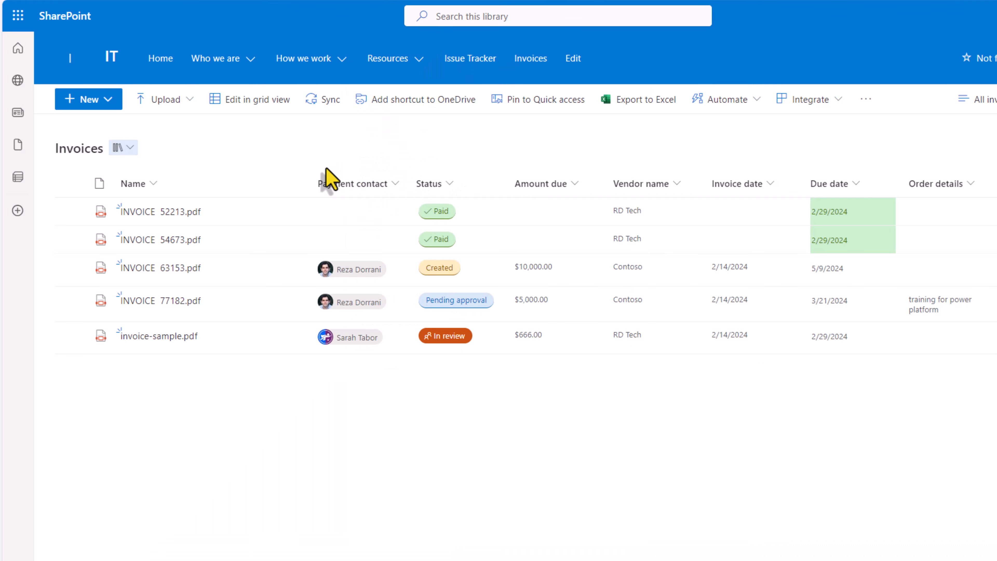
Step: Tick the INVOICE 52213.pdf and INVOICE 54673.pdf rows to check their Paid, RD Tech values
left_click(70, 211)
left_click(70, 239)
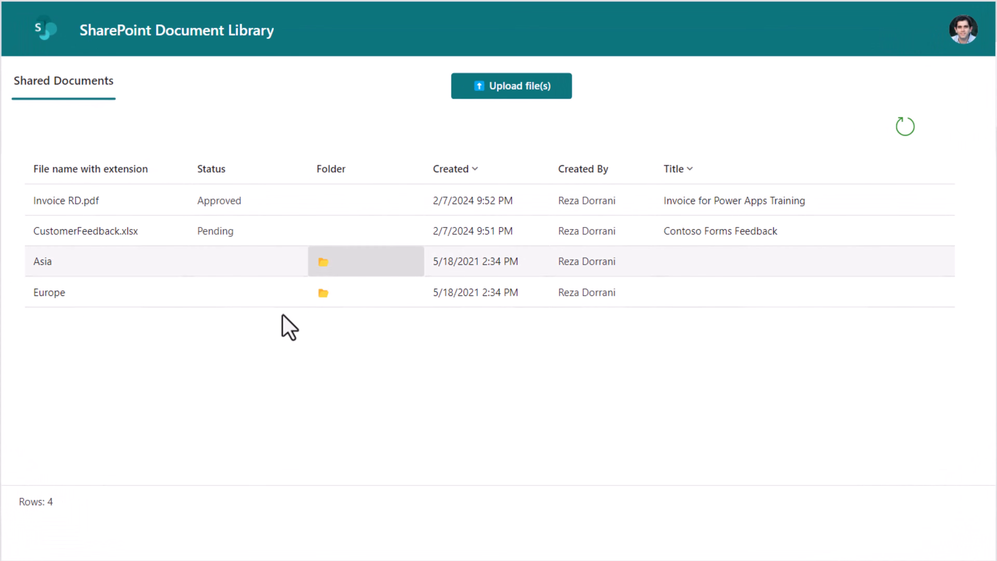
left_click(88, 83)
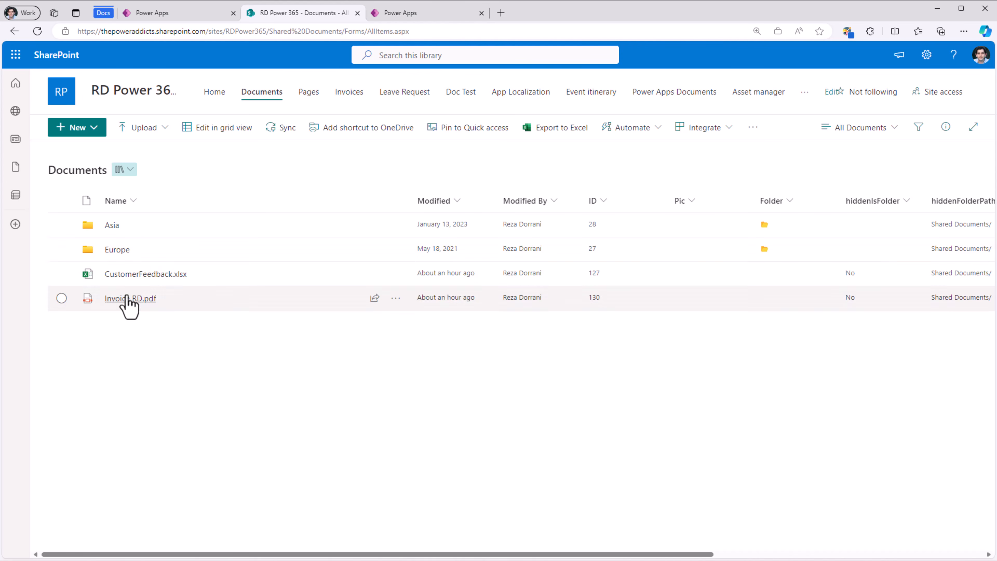
left_click(116, 250)
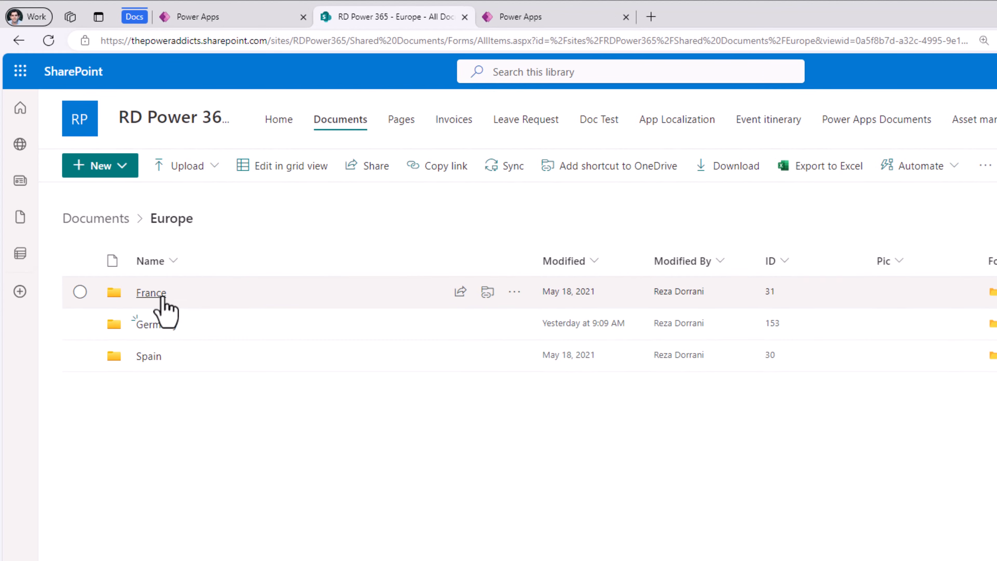
left_click(162, 298)
mouse_move(162, 299)
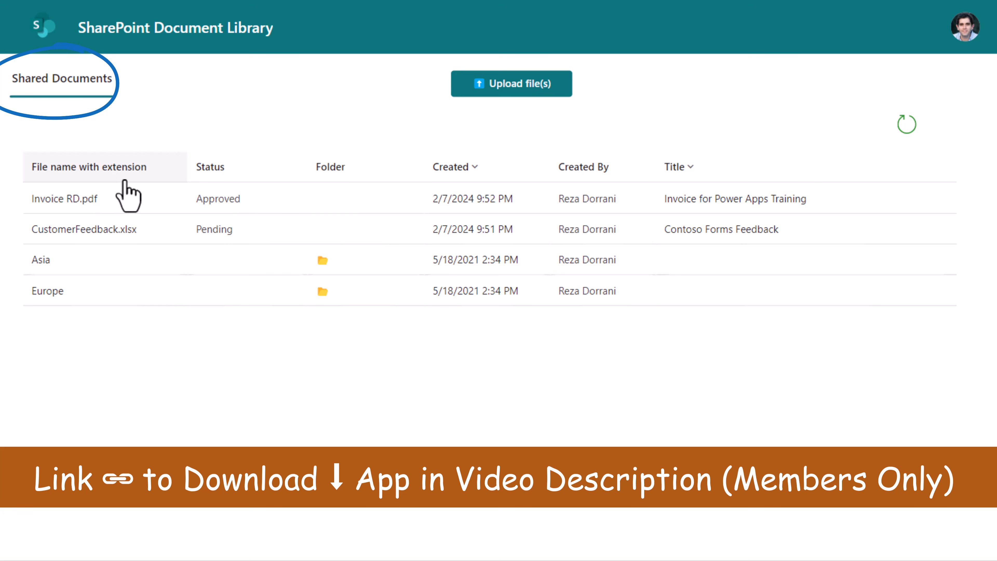
Step: Set CustomerFeedback.xlsx's status to Approved, then delete Invoice RD.pdf from the library
left_click(165, 239)
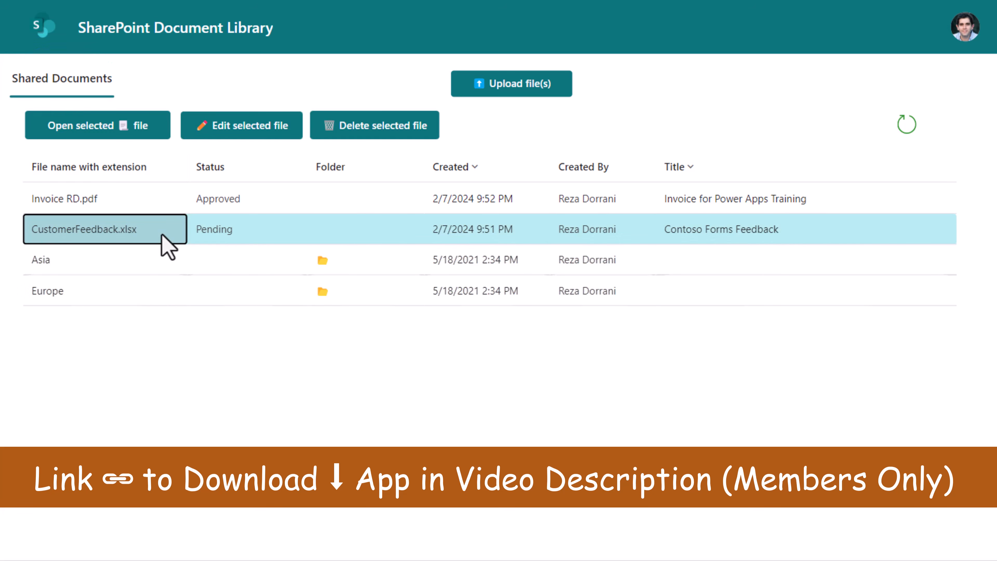
left_click(133, 130)
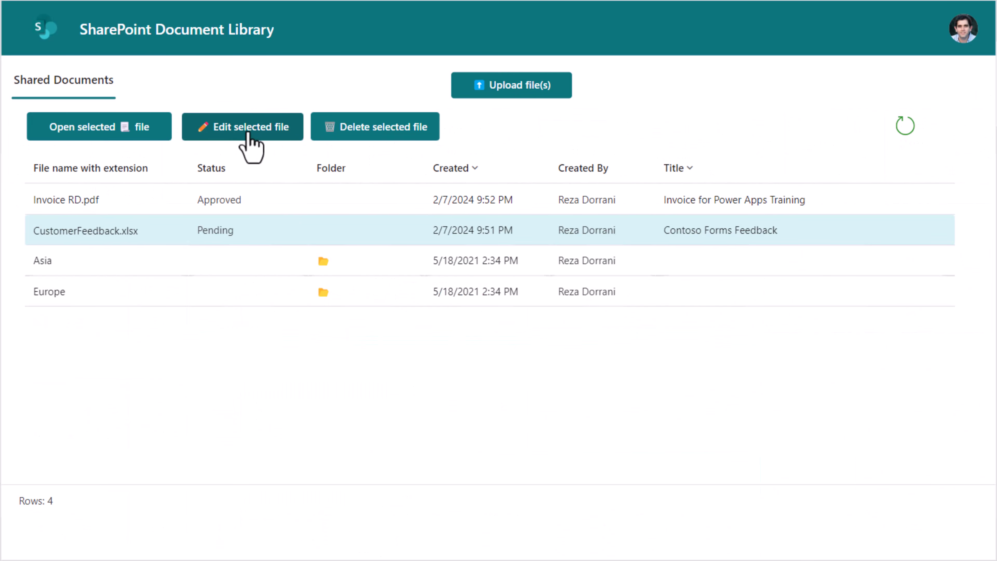
left_click(249, 133)
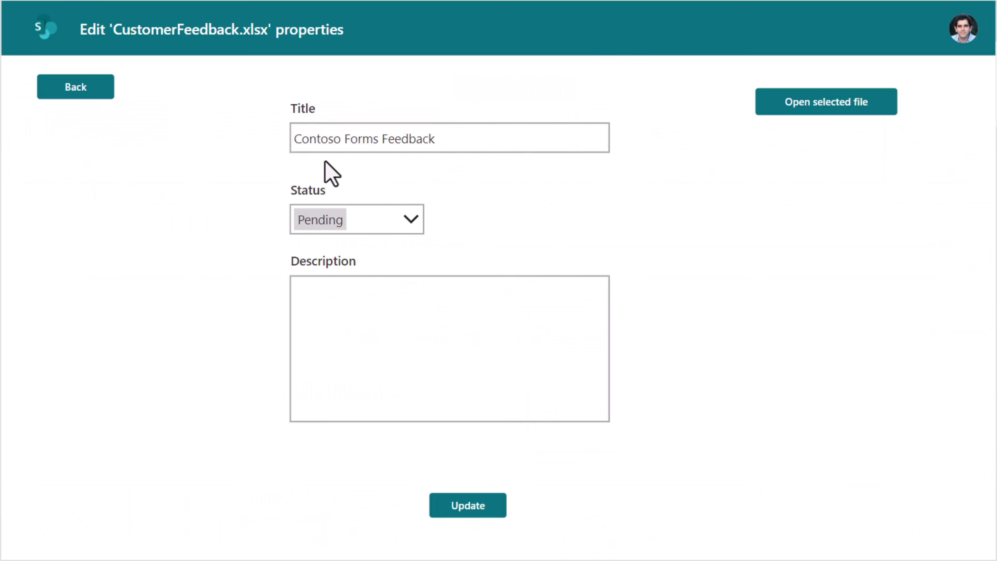
left_click(408, 220)
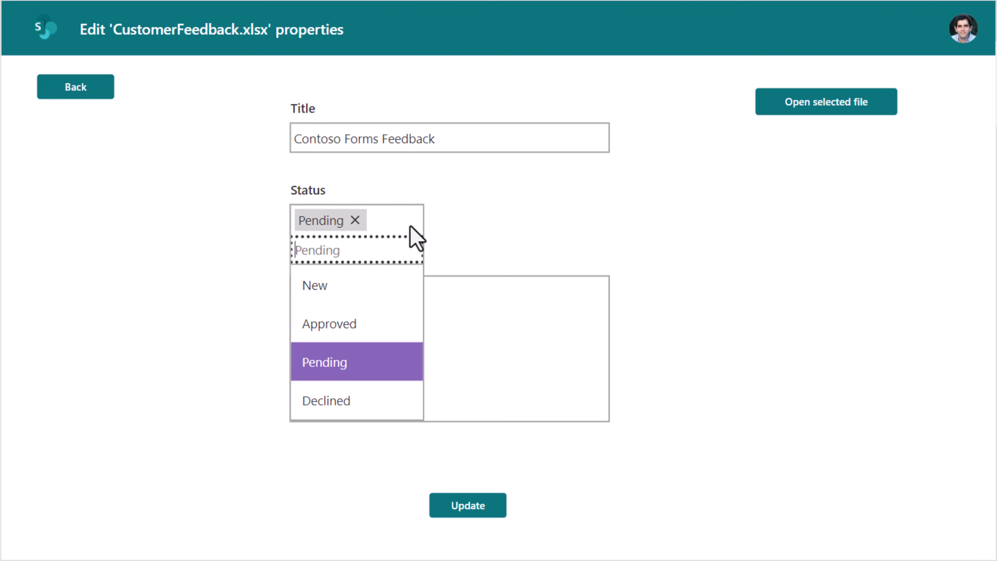
left_click(349, 326)
left_click(476, 510)
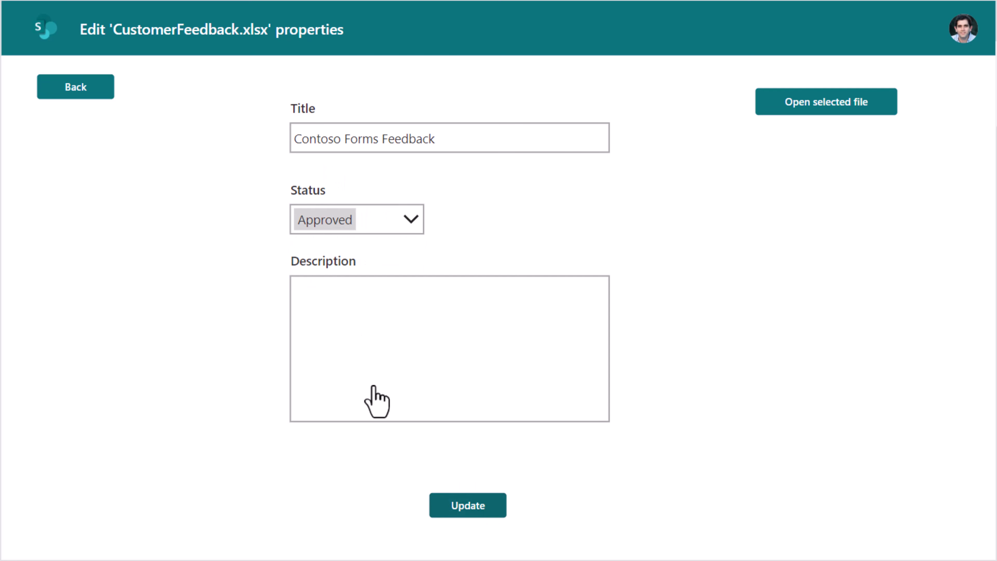
left_click(181, 226)
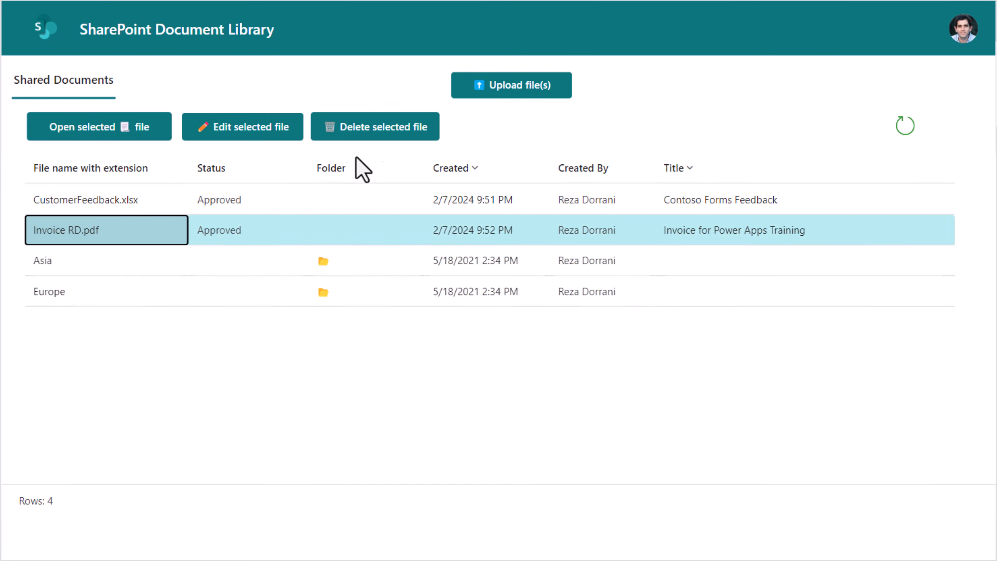
left_click(369, 134)
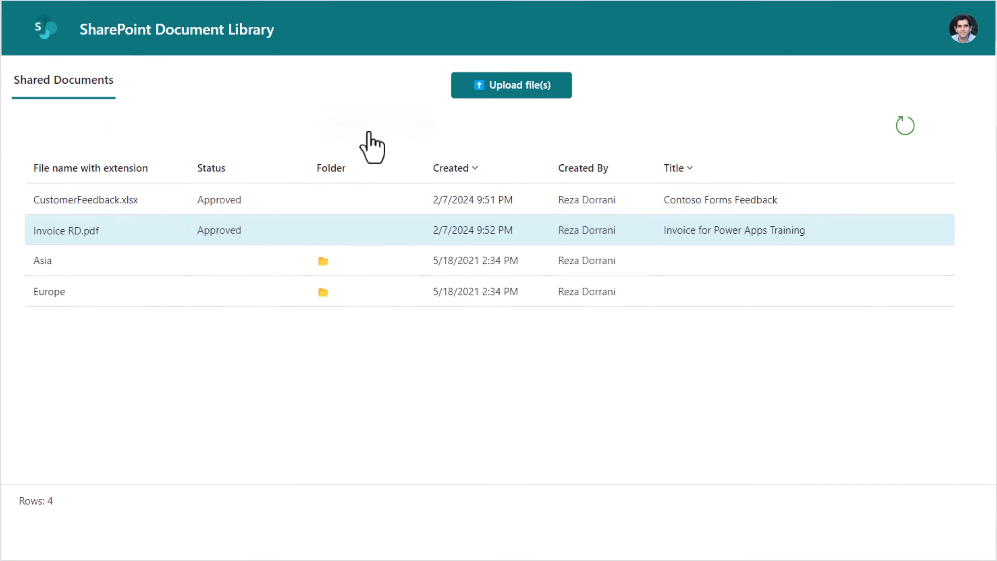
Step: Browse into the Asia folder, then go back to Shared Documents
left_click(134, 238)
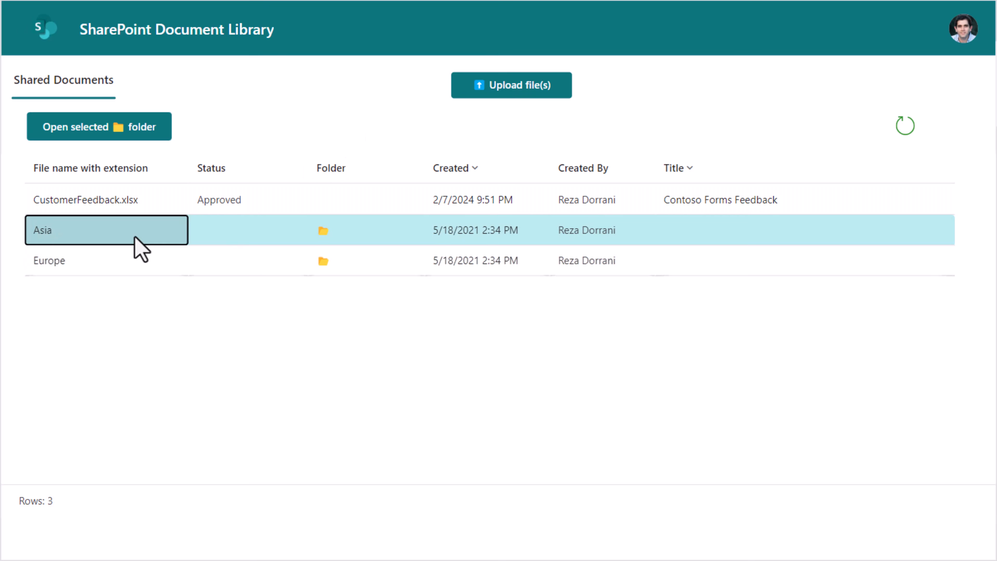
left_click(101, 133)
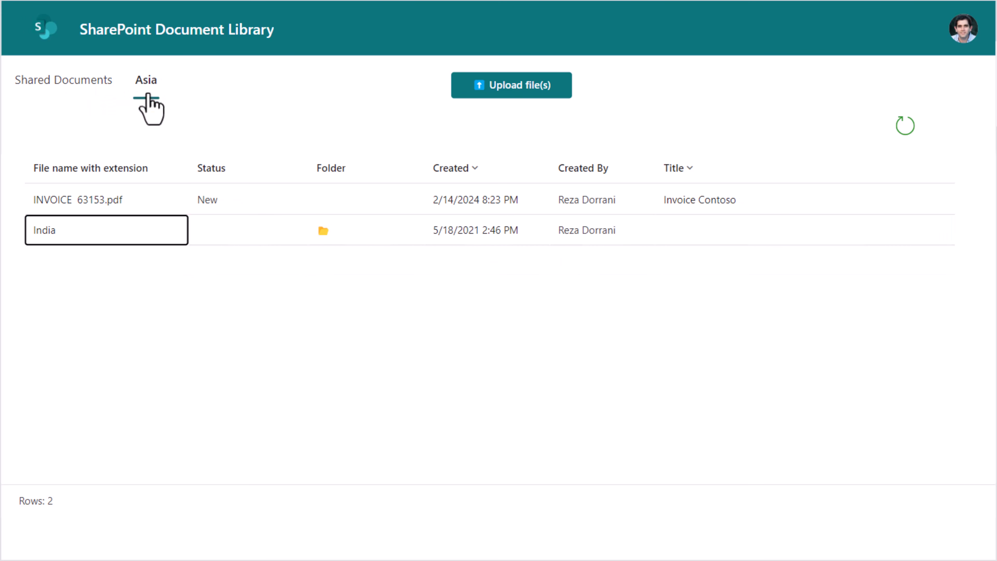
left_click(151, 201)
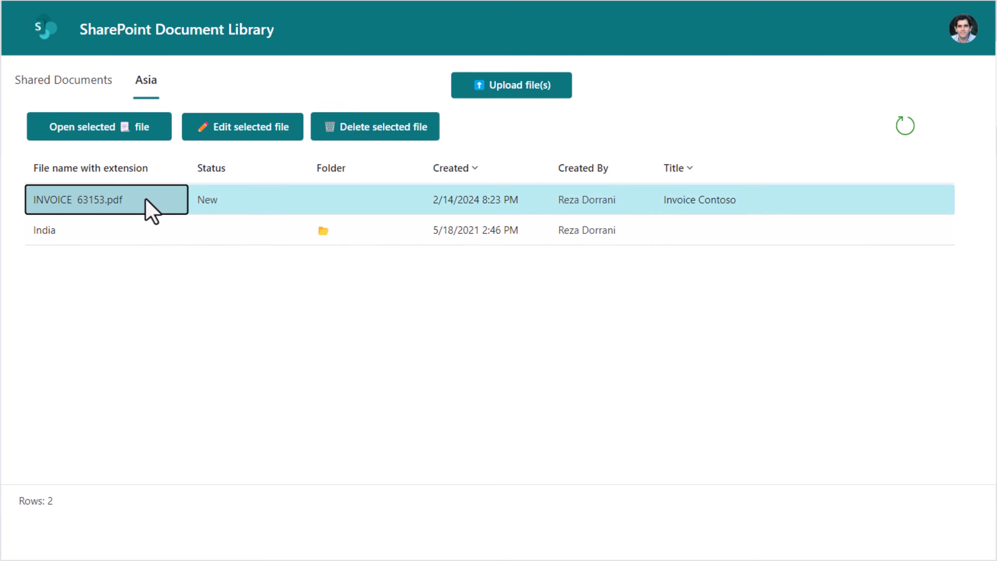
left_click(128, 232)
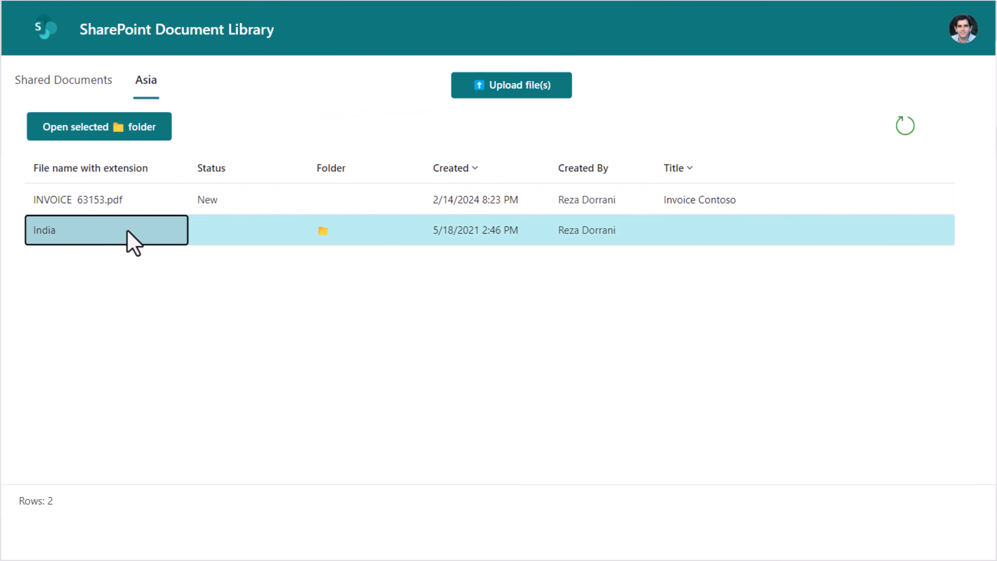
left_click(157, 232)
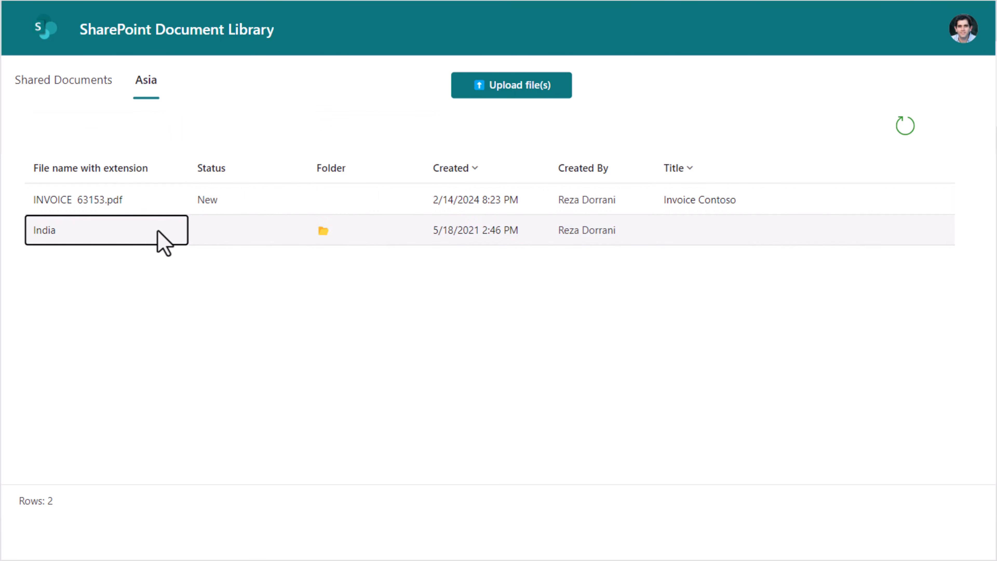
left_click(95, 81)
Step: Open Europe then its France folder, then return to the Shared Documents top level
left_click(99, 267)
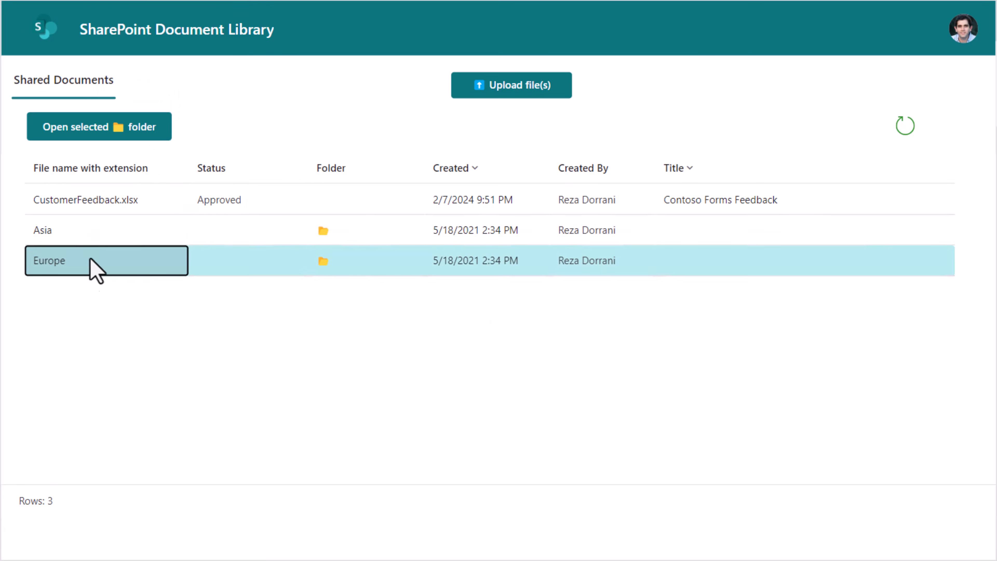
left_click(89, 132)
left_click(74, 263)
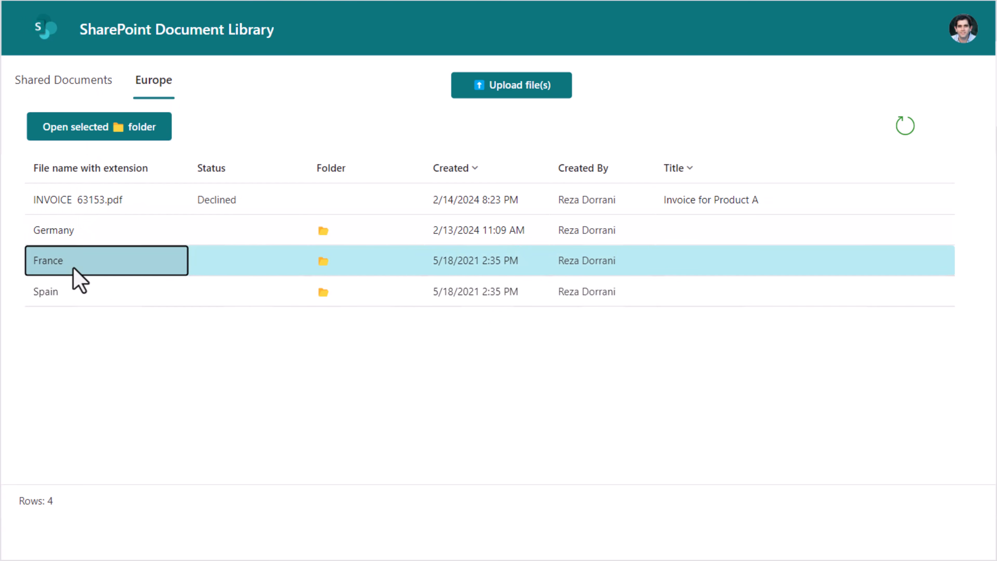
left_click(96, 131)
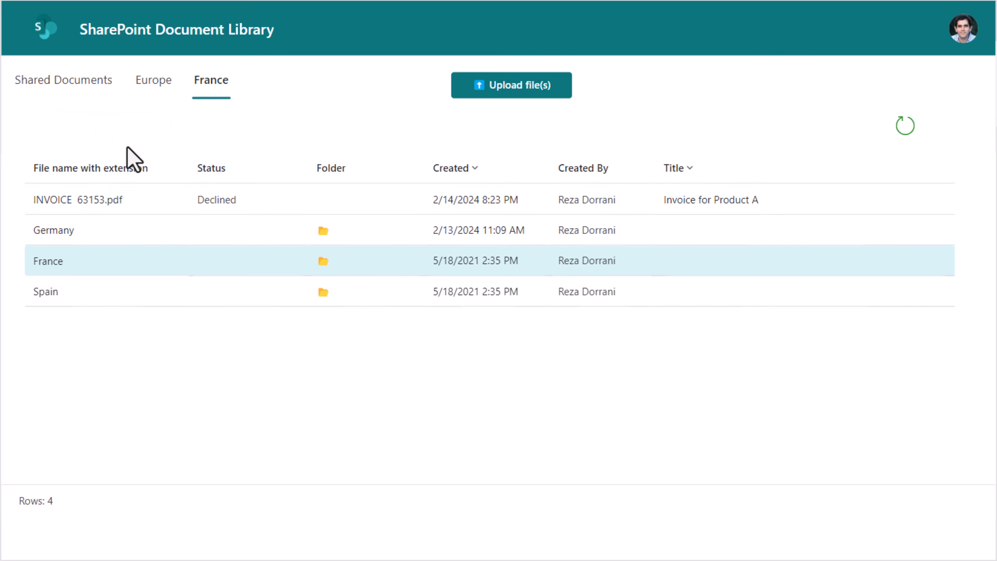
left_click(78, 83)
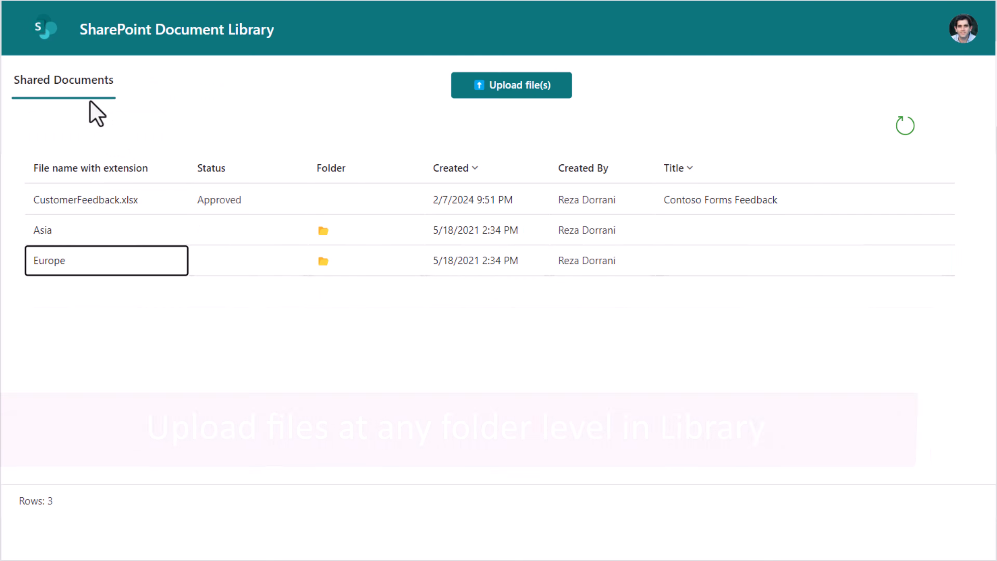
Step: Attach INVOICE 77182.pdf and INVOICE 88123.pdf to a new Shared Documents upload
left_click(545, 89)
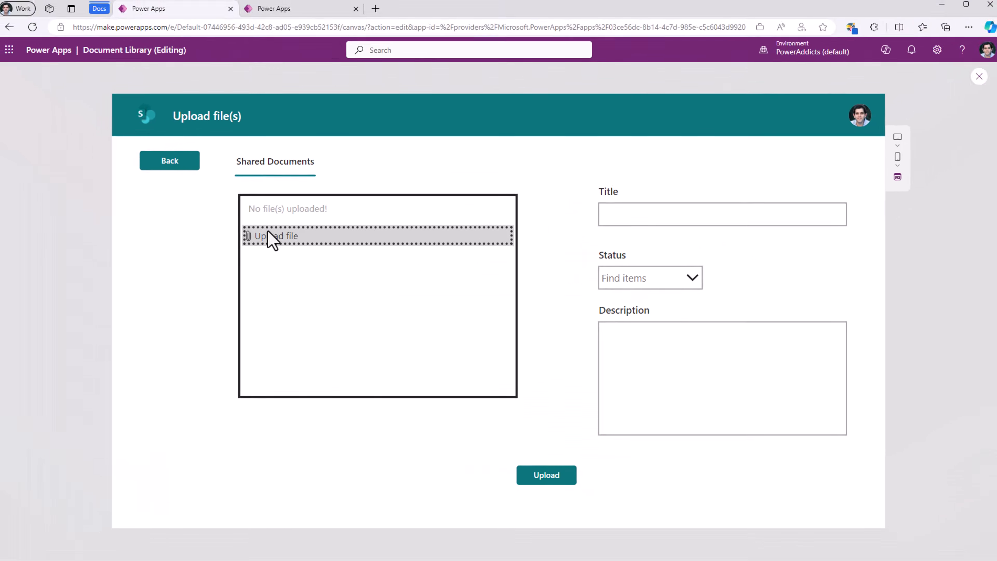
left_click(268, 231)
left_click(98, 132)
left_click(102, 150, "ctrl")
left_click(581, 461)
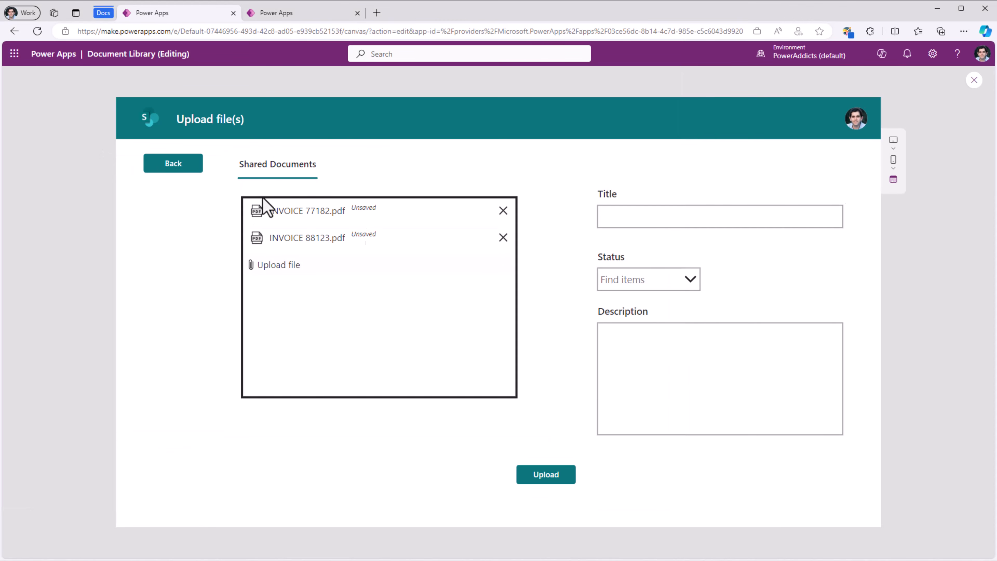
Step: Set the status to New and upload both invoices
left_click(654, 276)
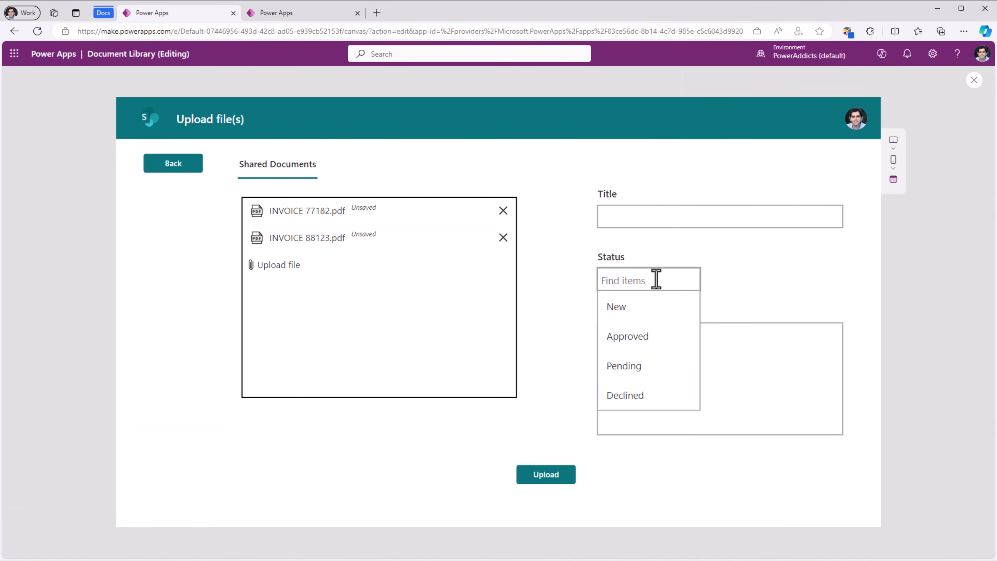
left_click(653, 317)
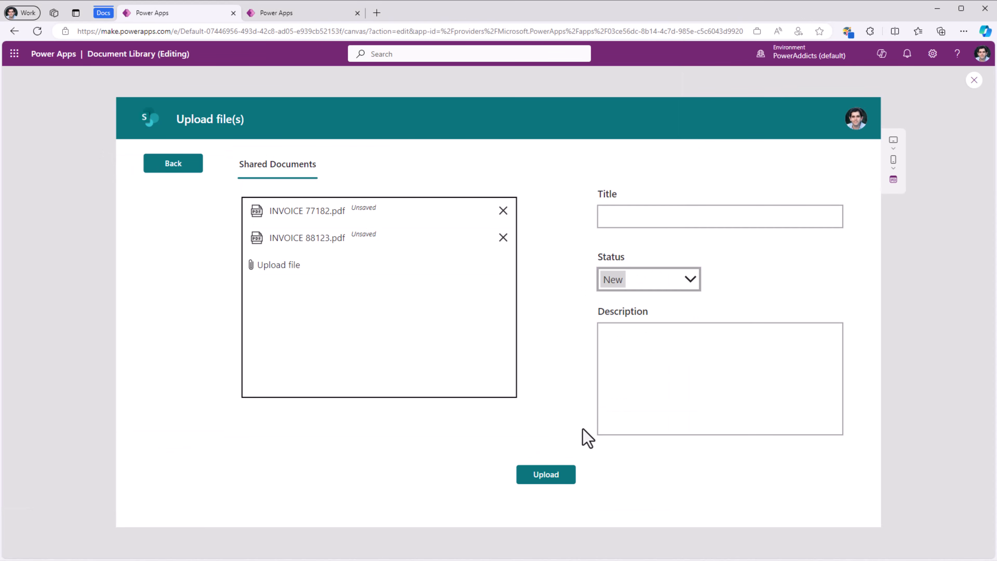
left_click(551, 477)
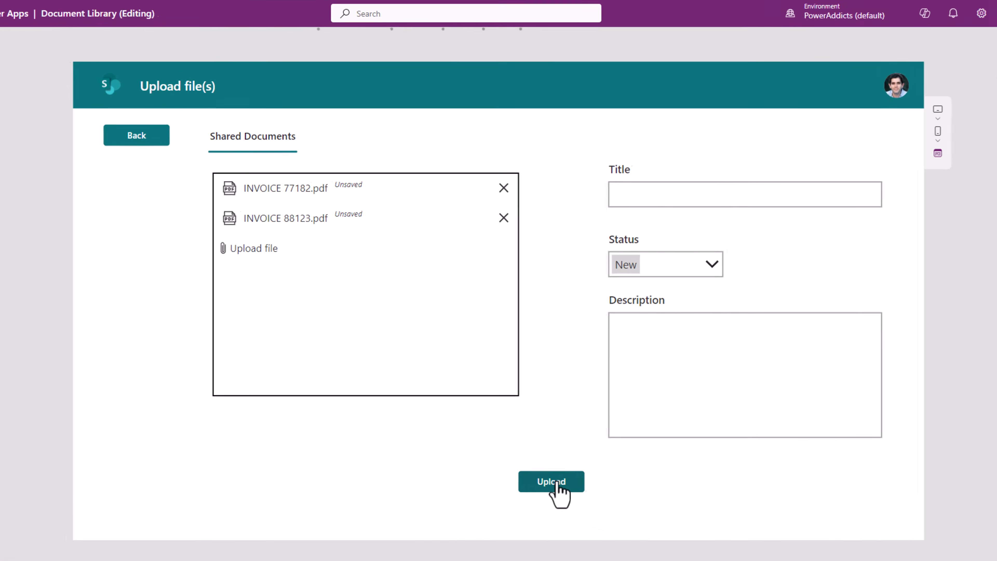